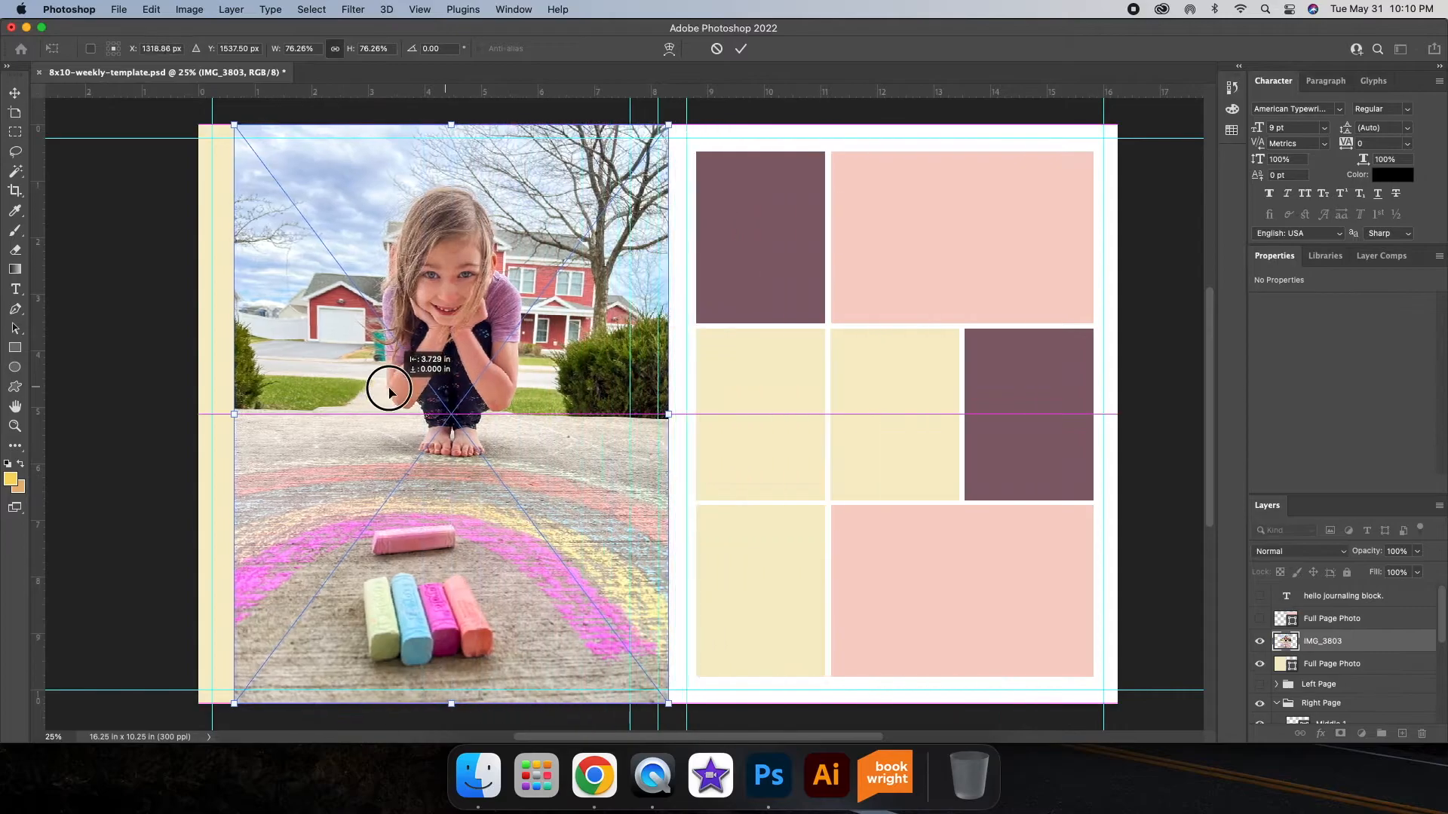
- Scale photo IMG_3803 to about 8.2 by 11 in to cover the left page and clip it to the Full Page Photo shape
left_click_drag(630, 125, 659, 83)
left_click(741, 48)
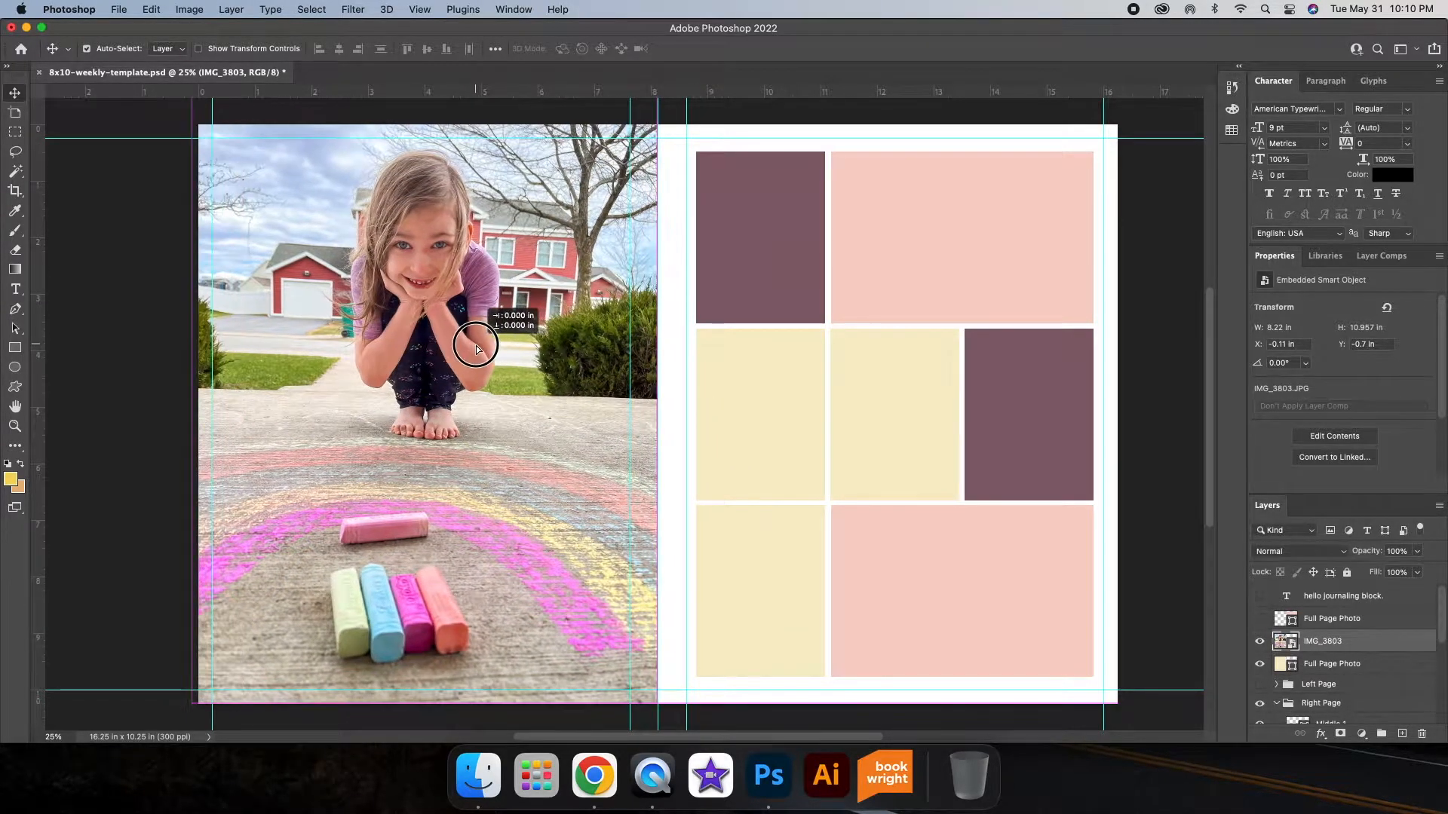
right_click(1342, 641)
left_click(1244, 608)
- Browse to the digital stamp files inside the AEdwards April 2022 digital kit on the Desktop
left_click(478, 775)
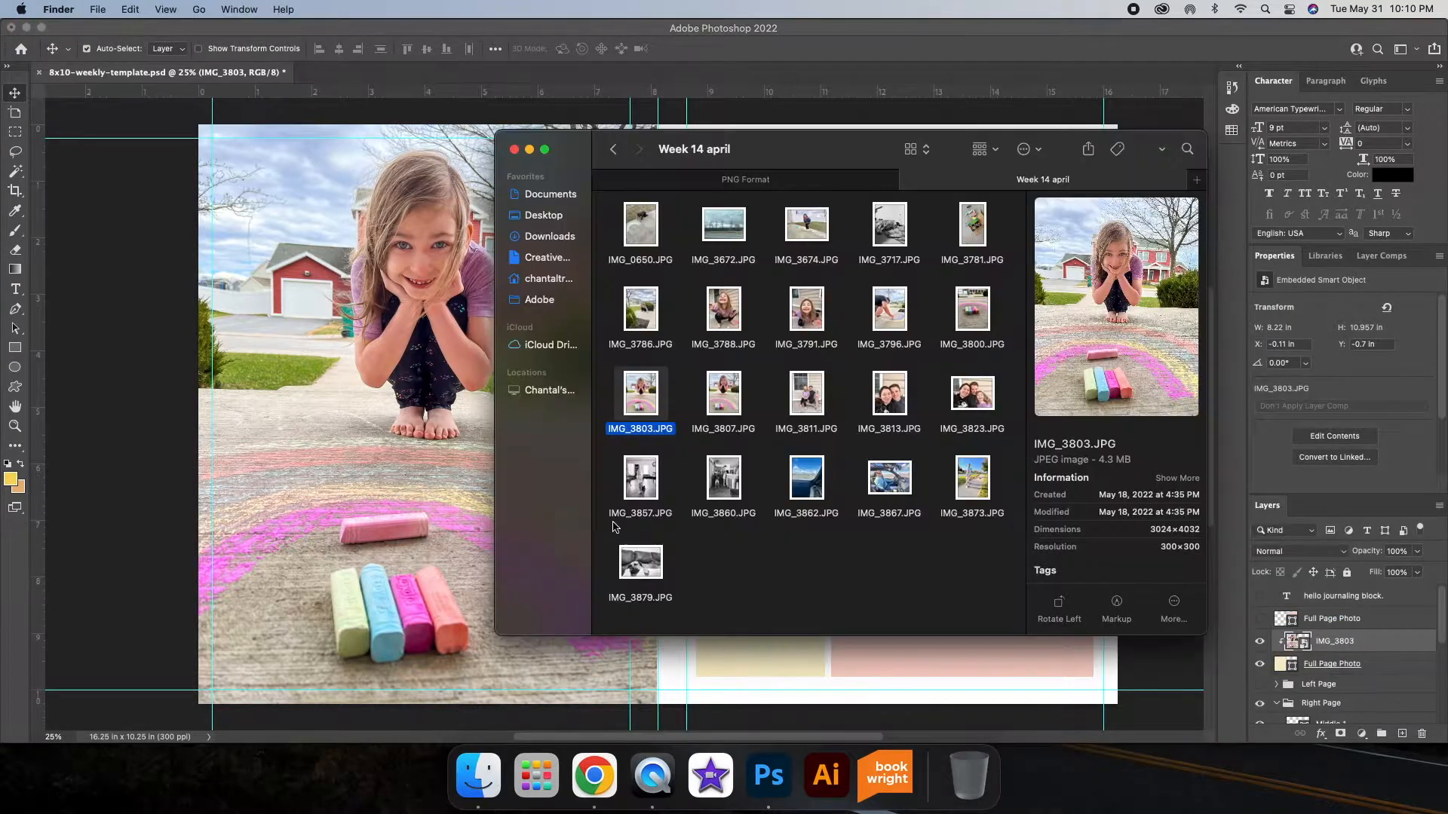
left_click(613, 149)
left_click(613, 148)
scroll(837, 424, "down", 10)
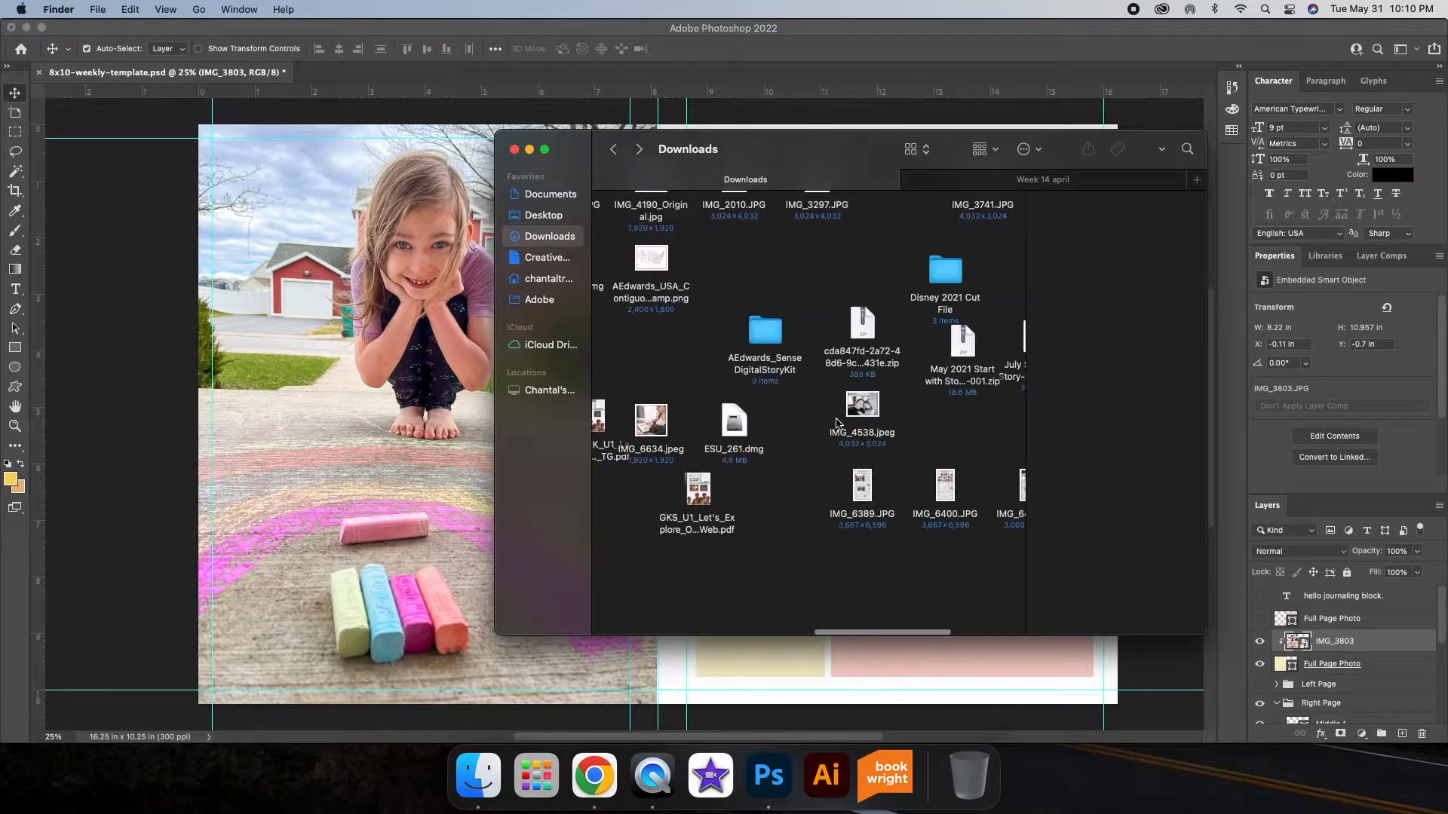
left_click(543, 215)
scroll(804, 413, "down", 5)
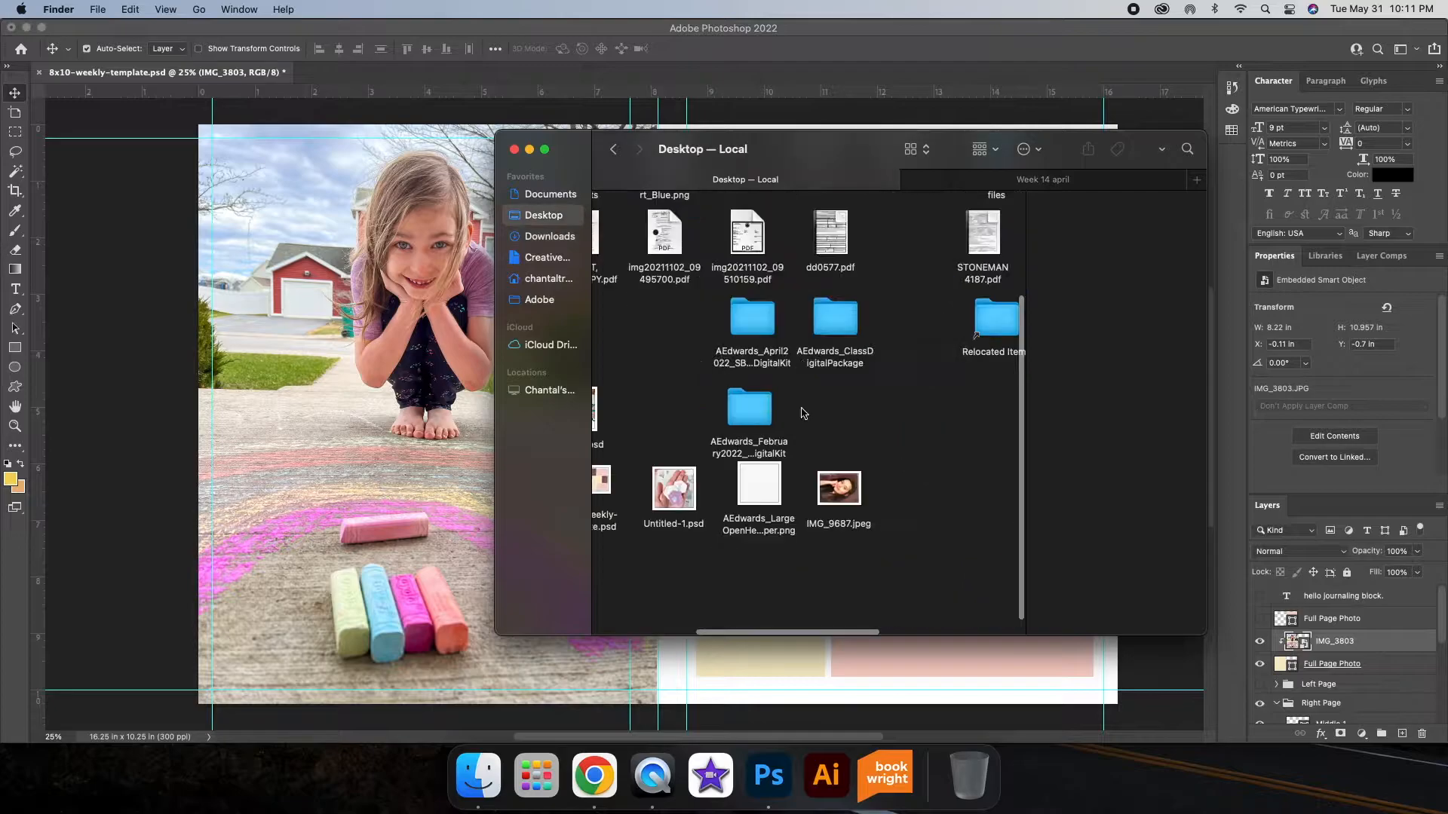
double_click(750, 320)
double_click(881, 227)
double_click(635, 226)
- Place the AEdwards_April_DigitalStamp image over the lower part of the left page photo, about 5.4 by 3.7 in
left_click(628, 218)
left_click(715, 224)
left_click(657, 226)
left_click_drag(657, 226, 408, 472)
left_click_drag(654, 420, 430, 503)
key("Return")
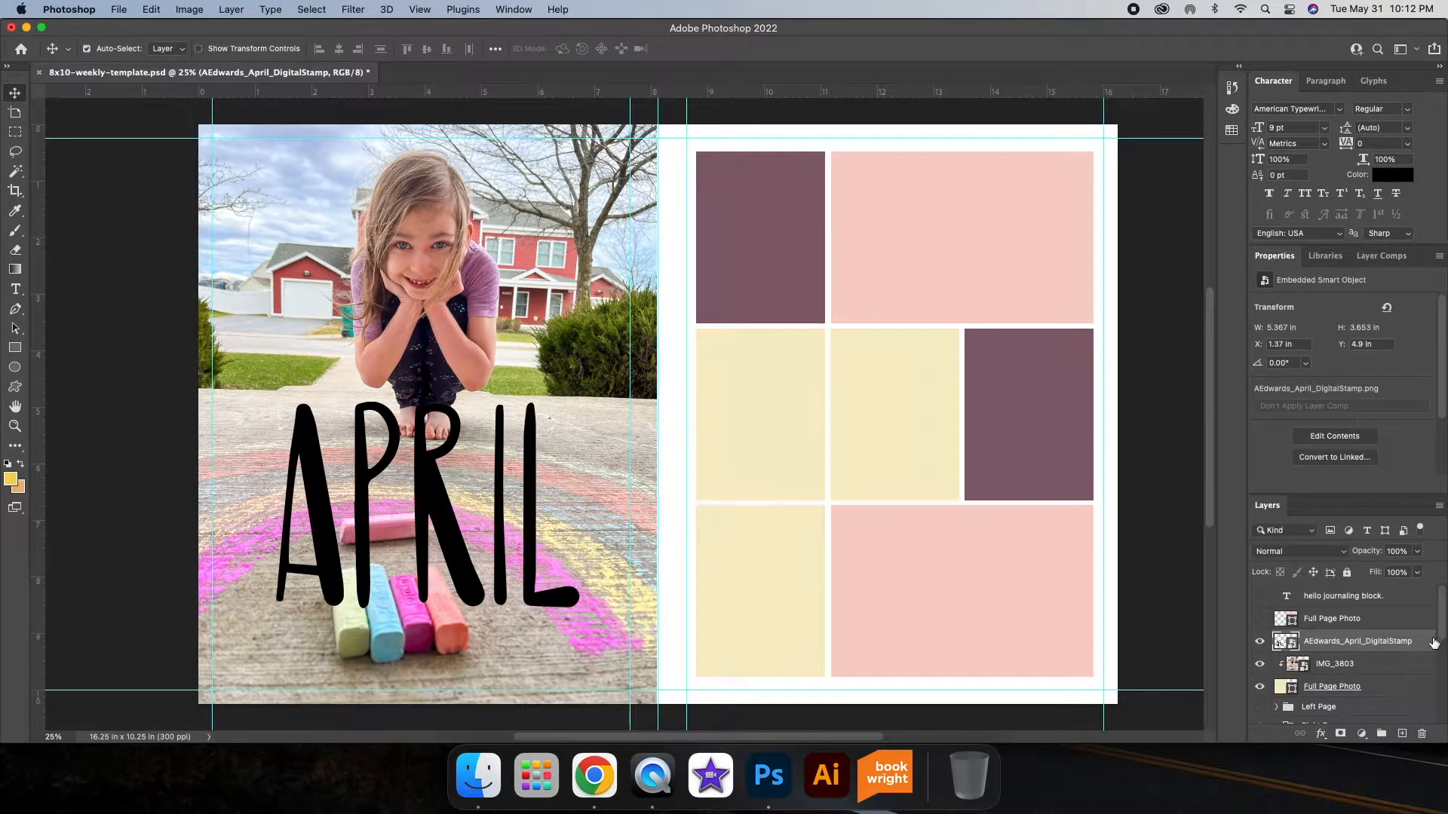
- Give the April stamp a white (fff) Color Overlay and shift the full-page photo down about 0.14 in
double_click(1429, 642)
left_click(881, 347)
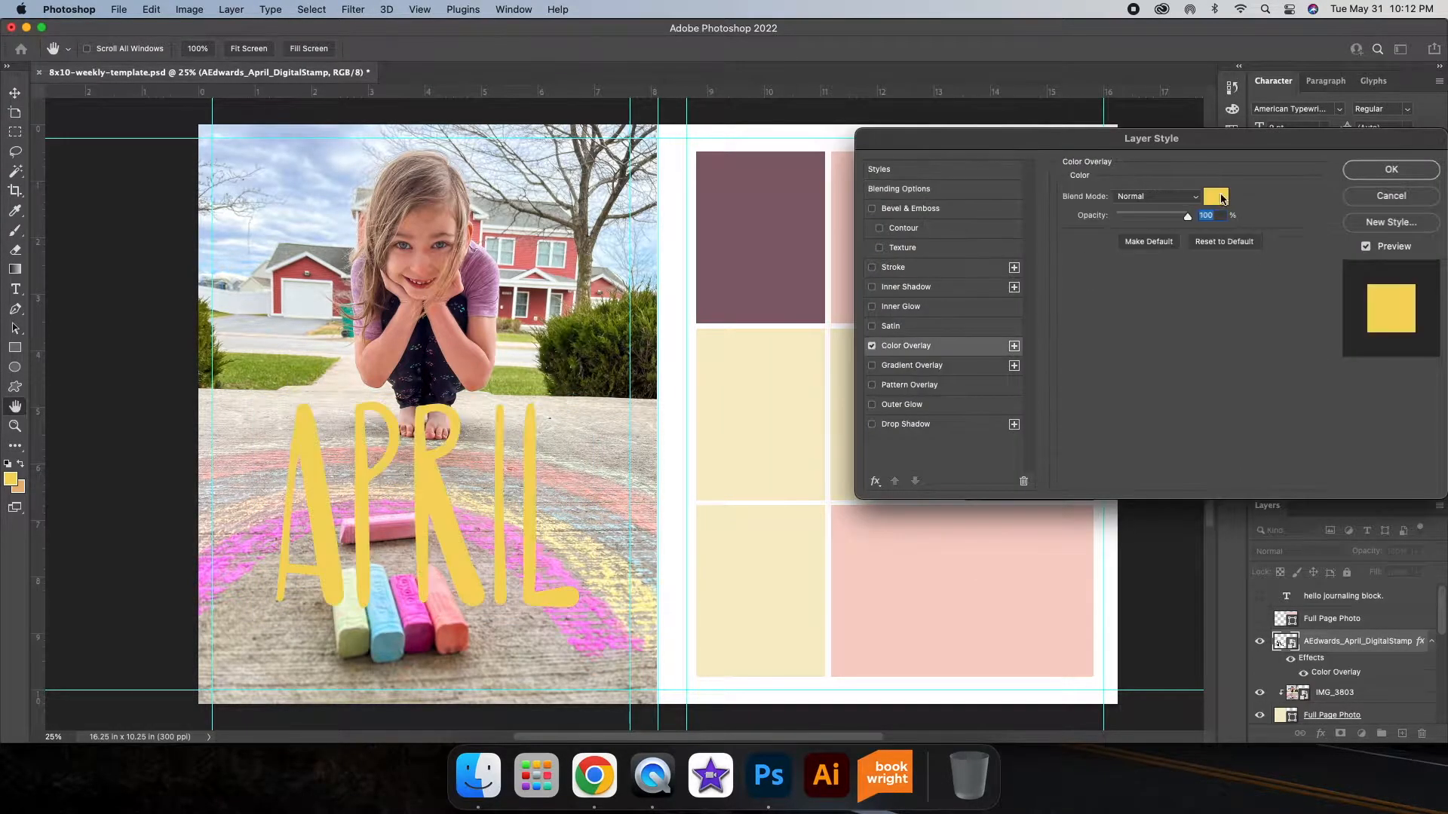
left_click(1216, 196)
type("fff")
key("Return")
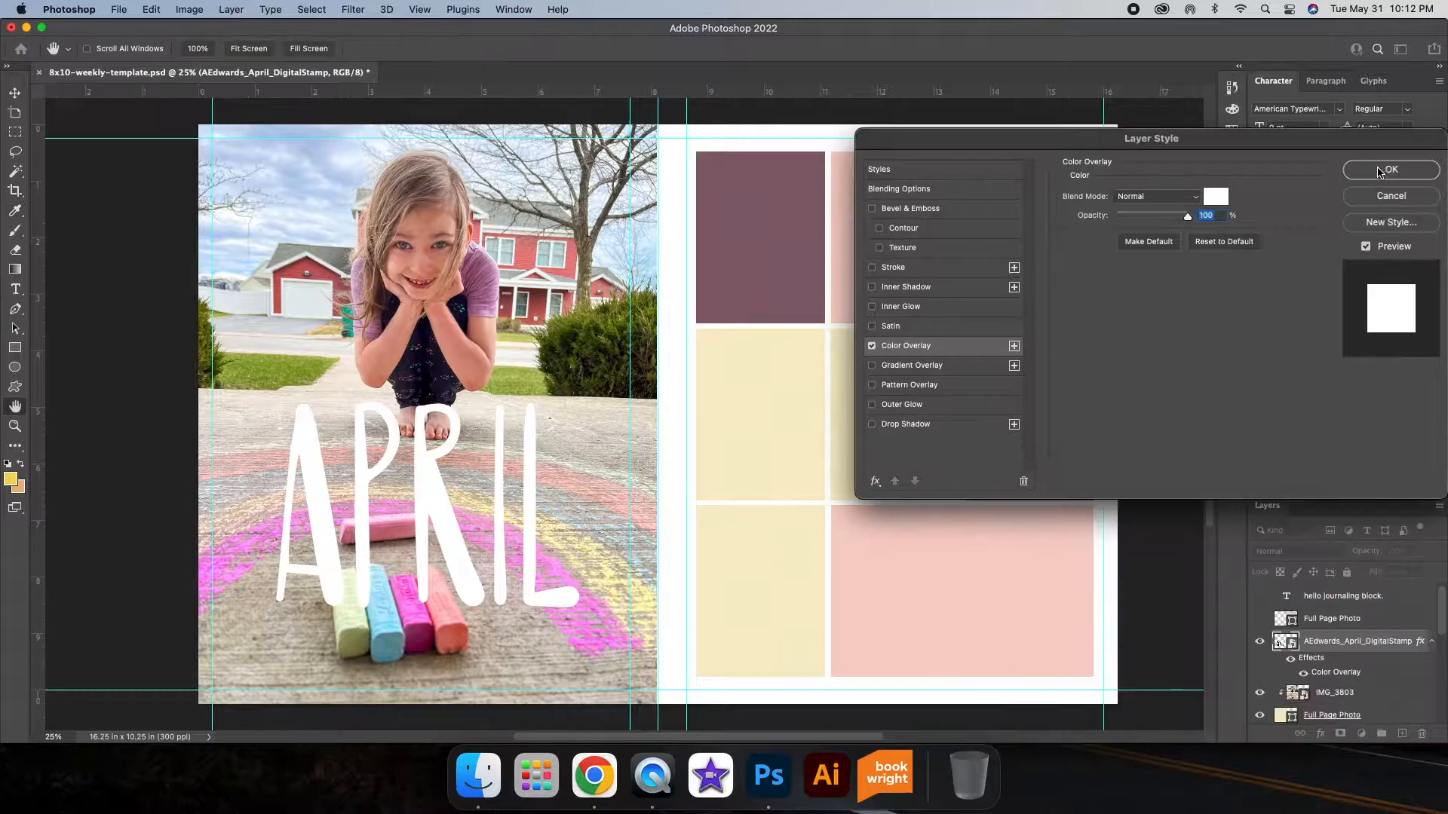
left_click(1394, 172)
left_click_drag(383, 261, 426, 261)
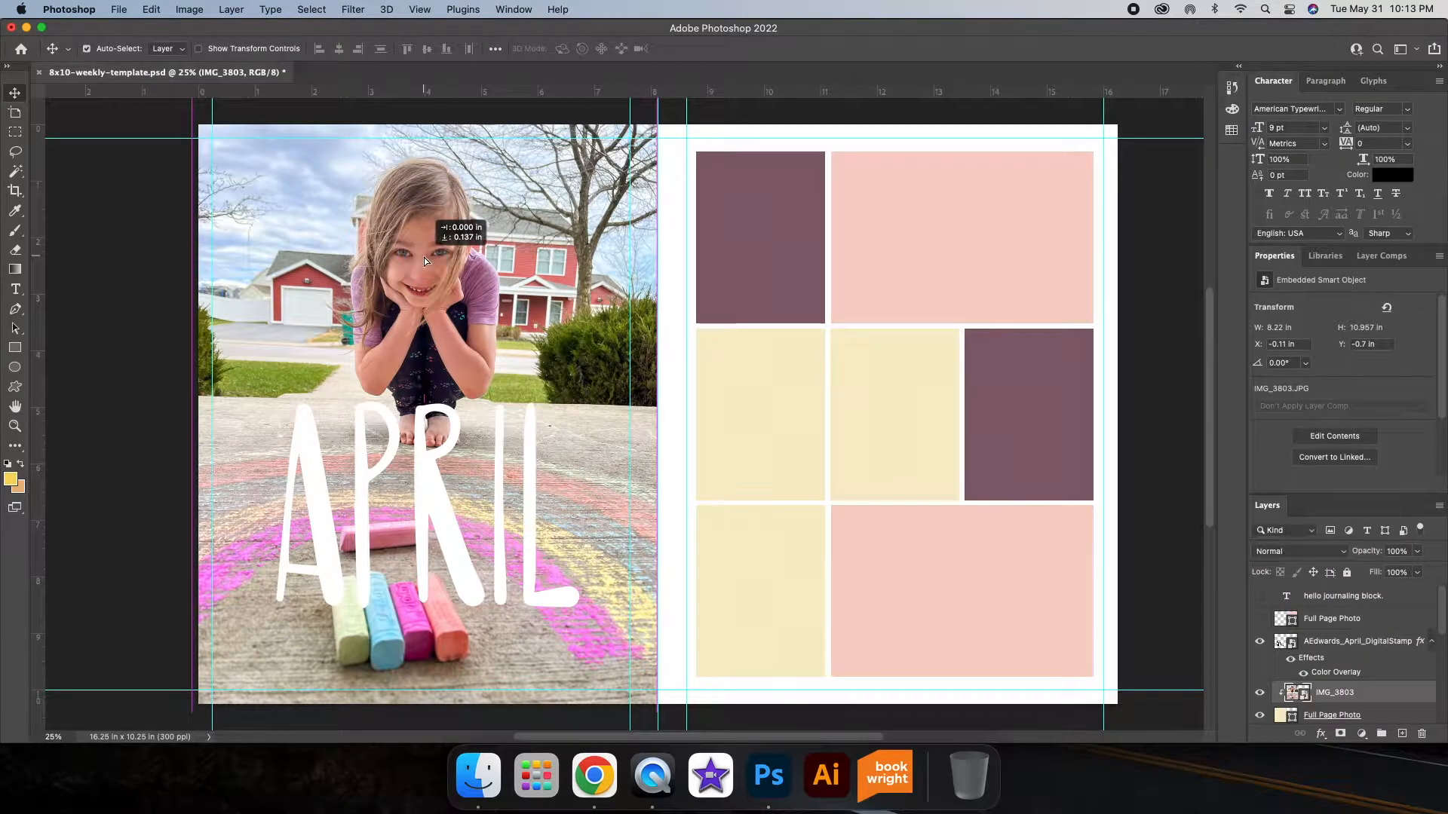
- Place IMG_3823 over the wide top frame of the right page, about 4.7 by 3.5 in, and clip it to Top 2
left_click(946, 247)
scroll(935, 263, "right", 1)
left_click(478, 776)
left_click_drag(973, 394, 909, 663)
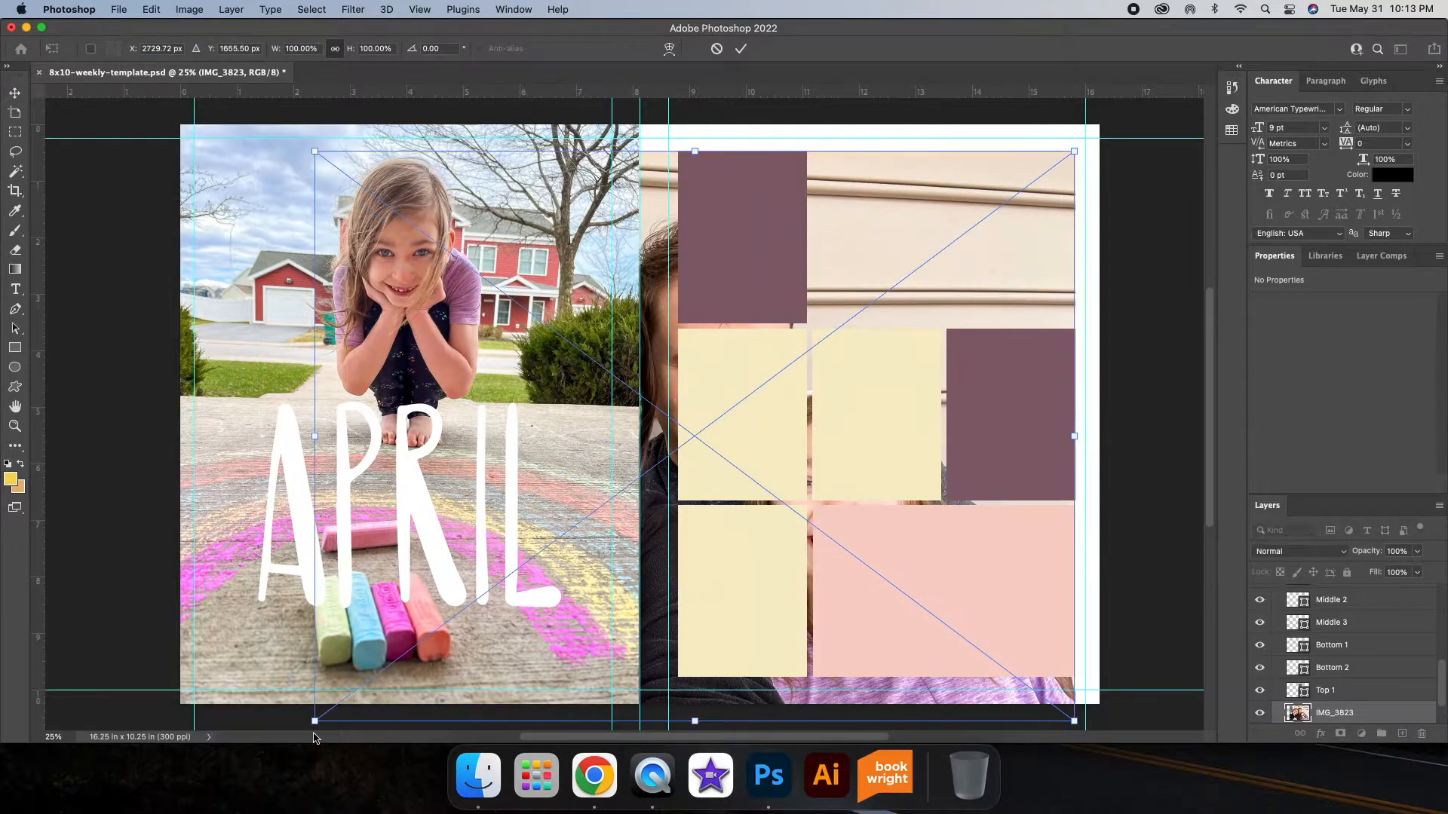
key("Return")
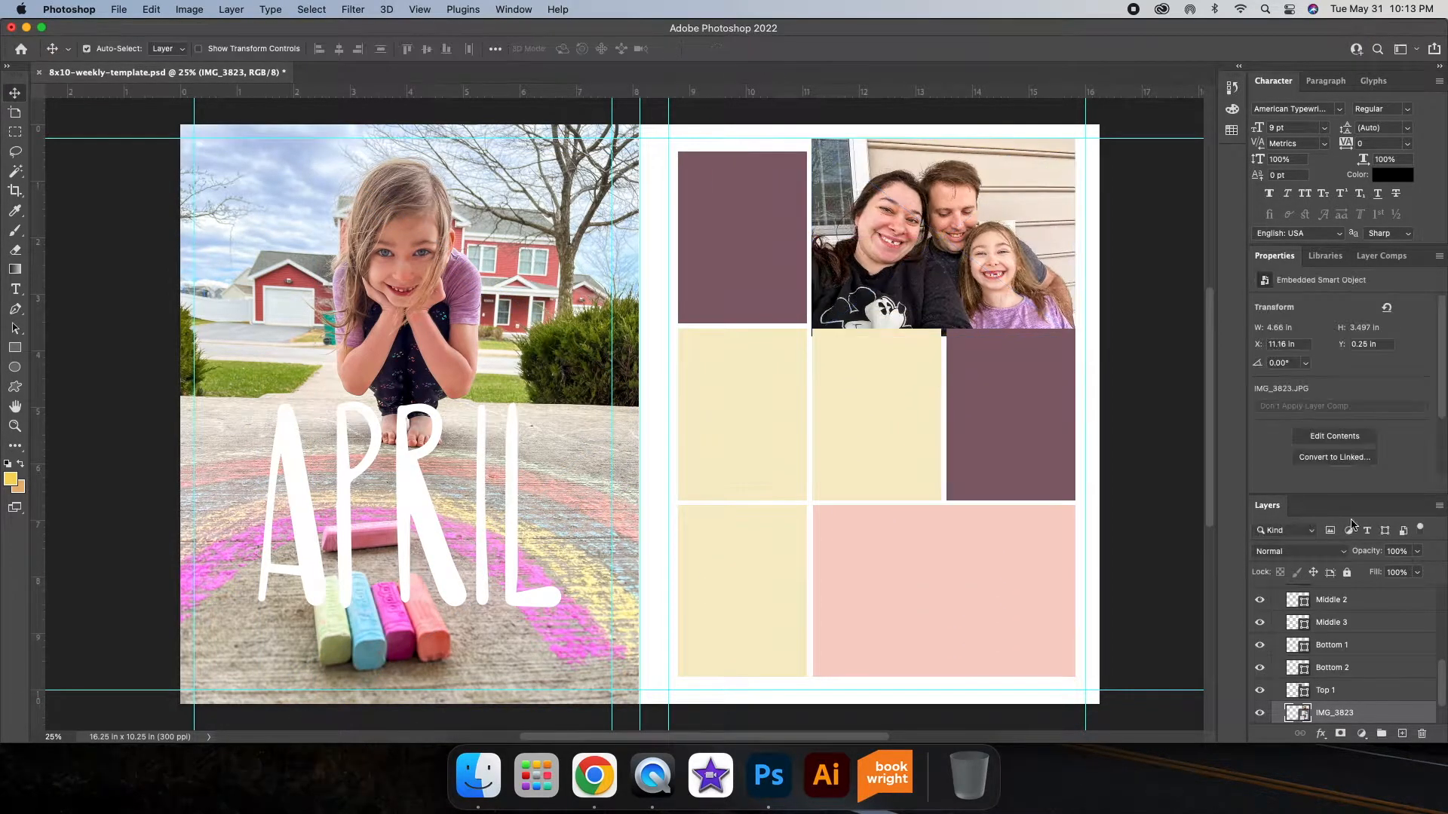
right_click(1281, 683)
left_click(1237, 438)
- Try IMG_3800 as the left page's full-page photo, scaled to about 8.4 by 11.2 in
left_click(478, 775)
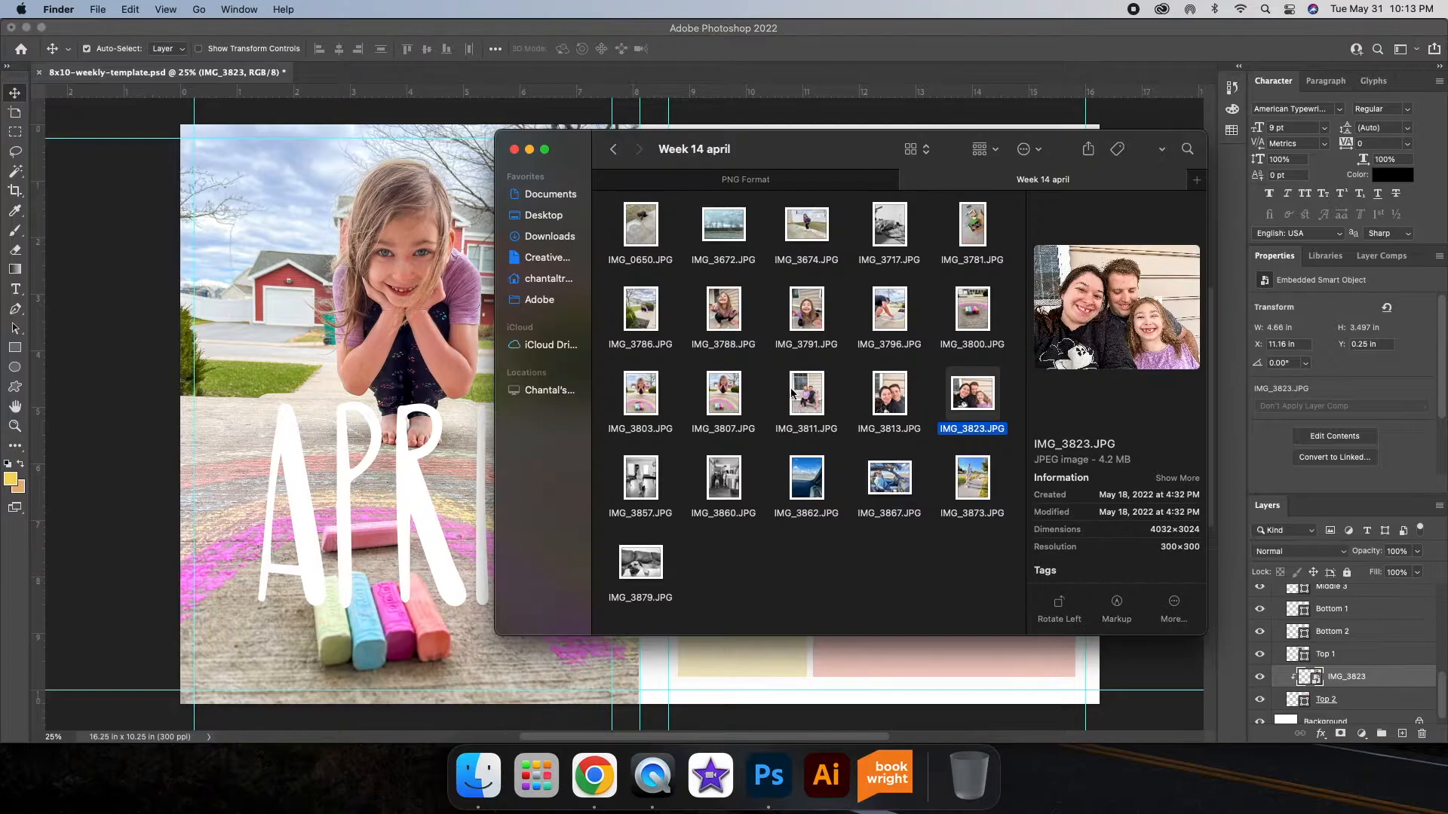
left_click(979, 319)
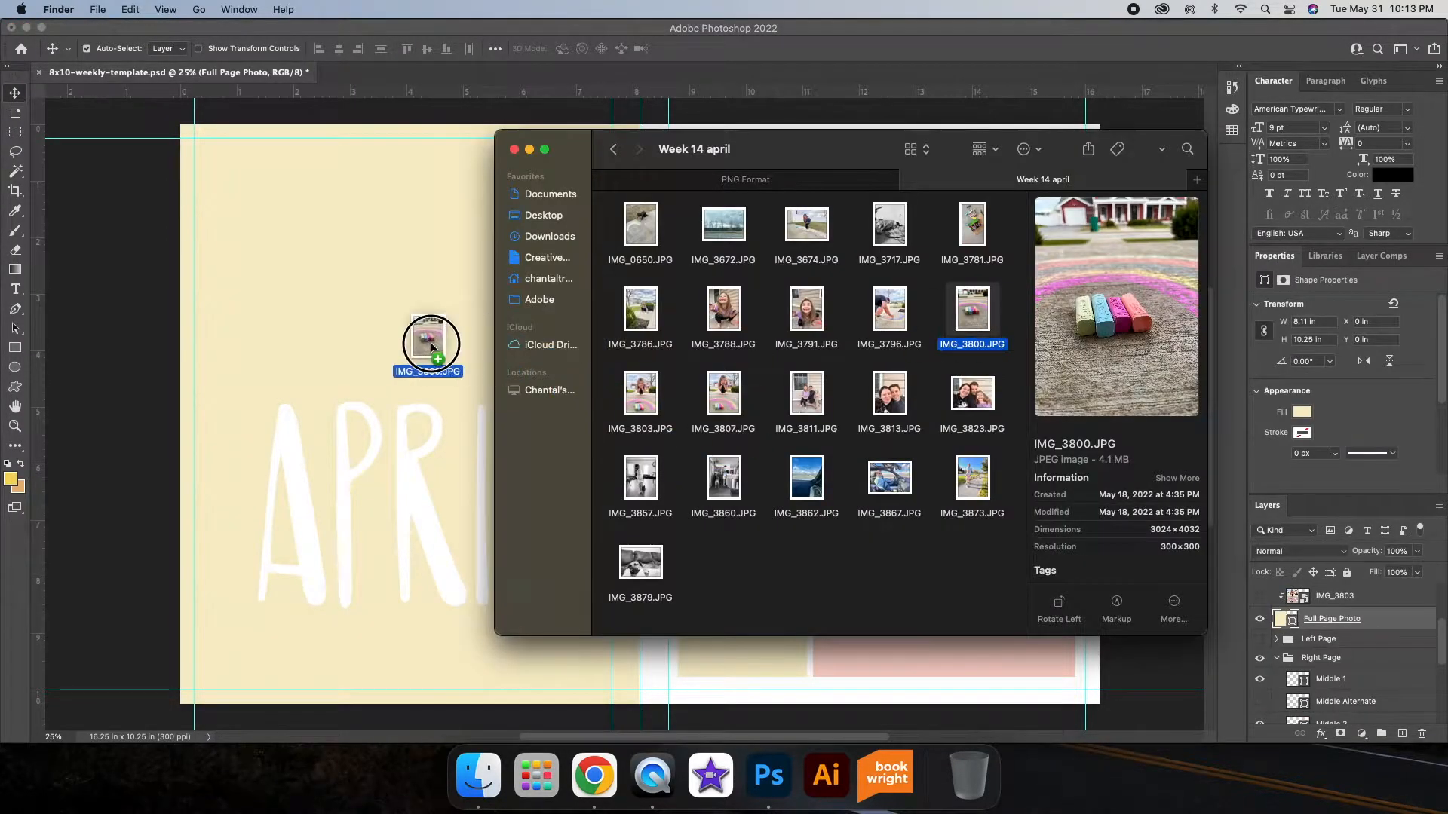
left_click_drag(431, 347, 431, 346)
left_click_drag(582, 336, 337, 337)
left_click_drag(612, 125, 659, 83)
left_click_drag(557, 309, 549, 361)
left_click(741, 52)
- Try shifting the photo lower on the left page and undo the move
right_click(409, 488)
left_click(423, 525)
left_click_drag(410, 501, 410, 582)
left_click(151, 12)
left_click(174, 30)
- Restore IMG_3803 as the visible left page photo and clip it to the Full Page Photo shape
left_click(1260, 670)
left_click_drag(1337, 648, 1346, 679)
left_click(1260, 669)
right_click(1368, 672)
left_click(1238, 451)
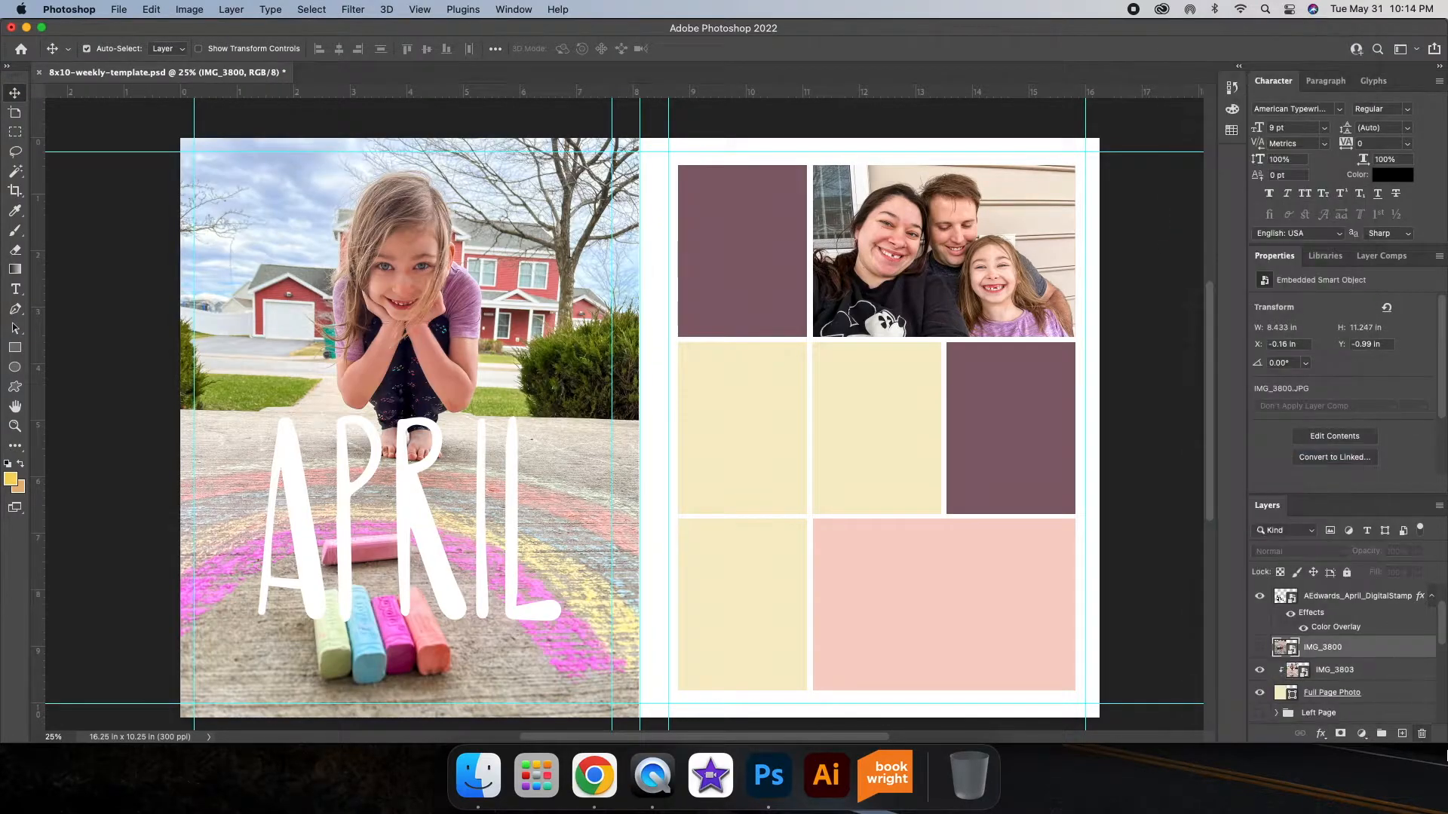
- Place IMG_3811 over the lower-left frame of the right page, scaled to about 36.78%
left_click(415, 503)
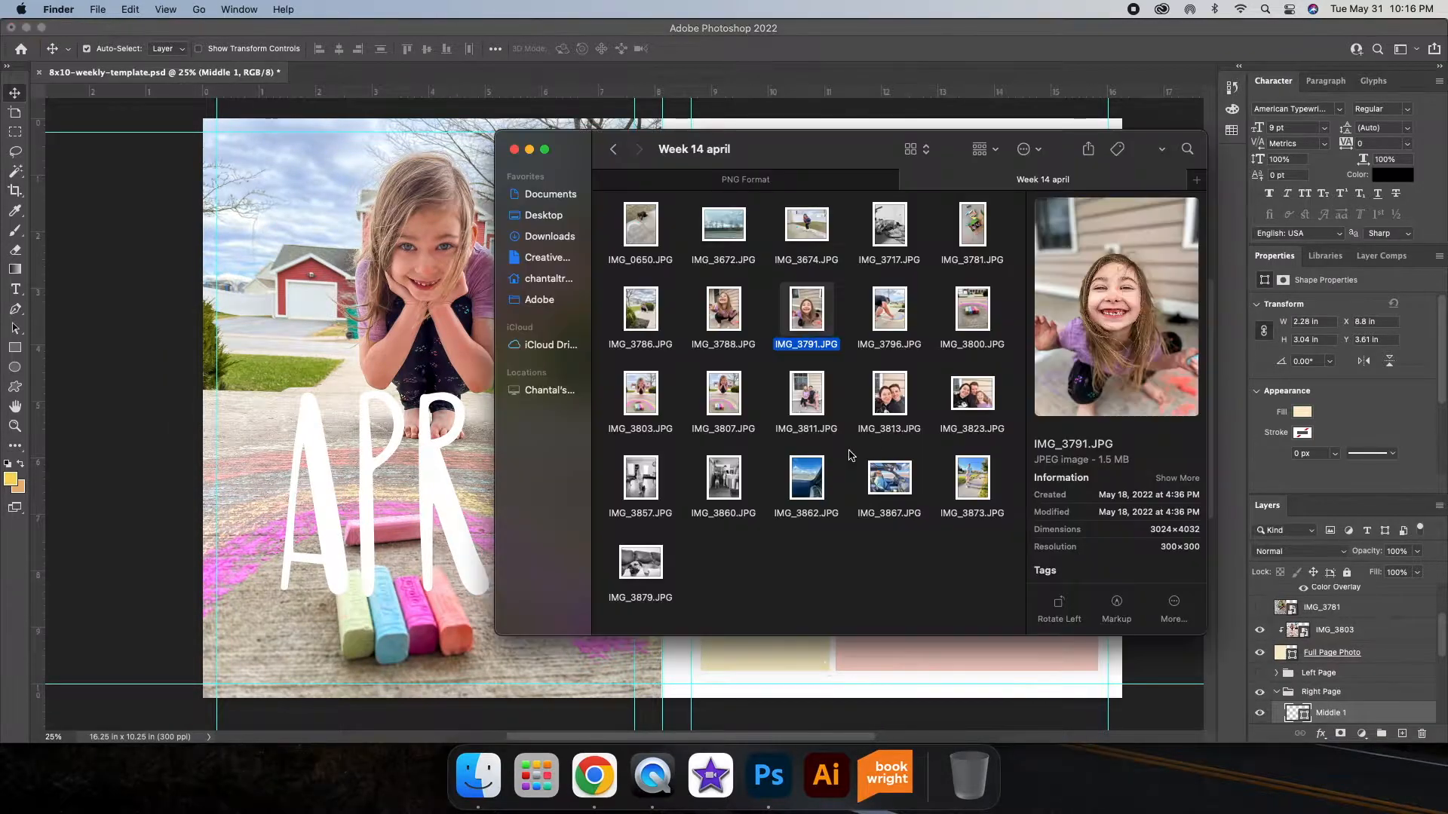
left_click_drag(806, 392, 969, 411)
left_click_drag(1133, 118, 905, 414)
left_click_drag(841, 546, 808, 576)
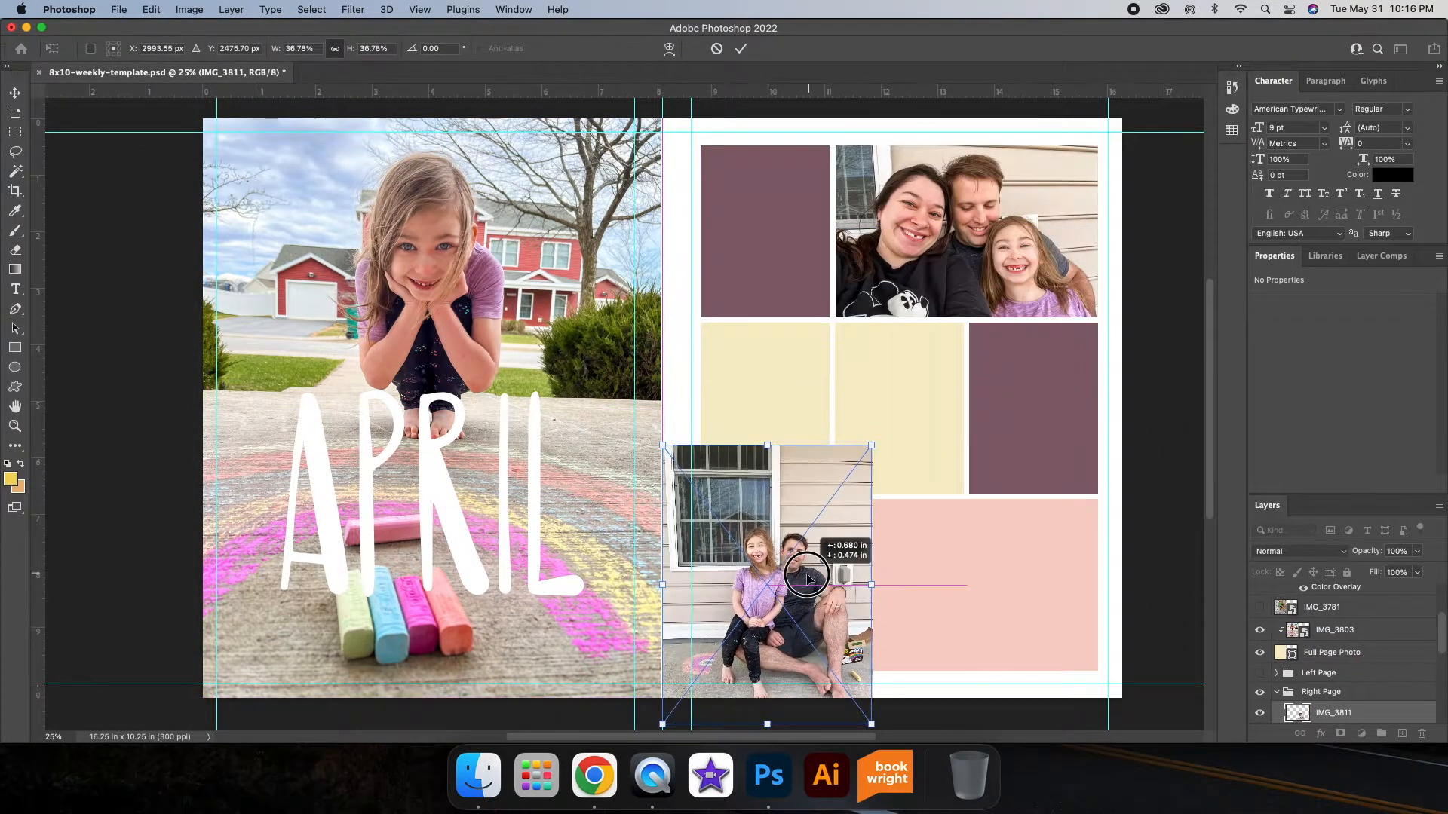
left_click(742, 49)
- Reorder the IMG_3811 layer directly above Bottom 1 and clip it to that frame
scroll(1372, 663, "down", 5)
left_click_drag(1370, 601, 1378, 695)
right_click(1378, 673)
scroll(1333, 683, "down", 5)
left_click(1244, 548)
- Enlarge IMG_3811 slightly and reposition it so both people fit well within the Bottom 1 frame
left_click_drag(782, 585, 772, 597)
left_click(151, 10)
mouse_move(226, 342)
left_click(404, 365)
left_click_drag(864, 458, 896, 415)
left_click_drag(810, 570, 790, 591)
left_click(741, 49)
- Place IMG_3796 over the upper-left frame of the right page, scaled to about 2.6 by 3.5 in
left_click(769, 382)
left_click(486, 773)
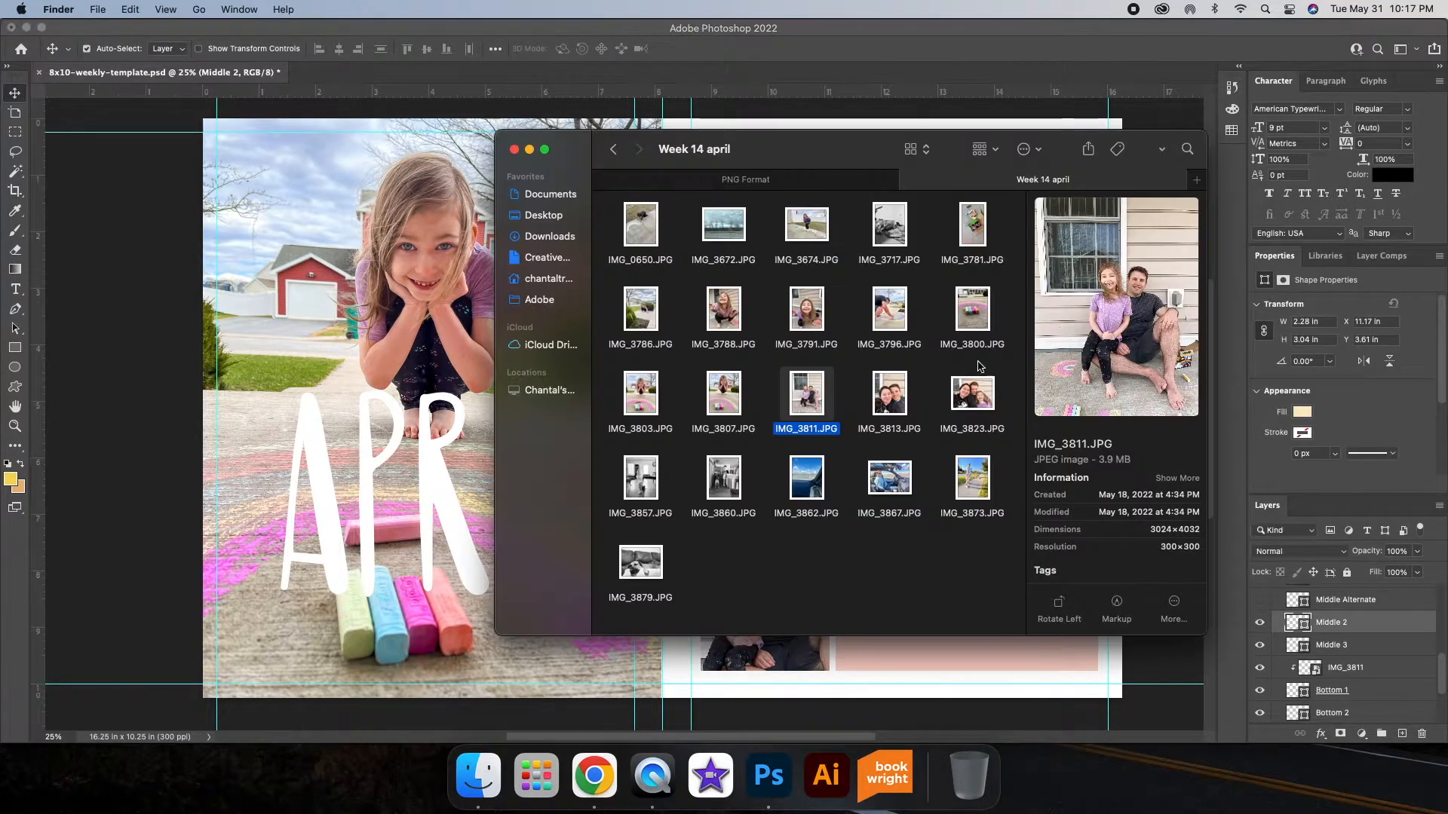
left_click_drag(880, 673, 776, 275)
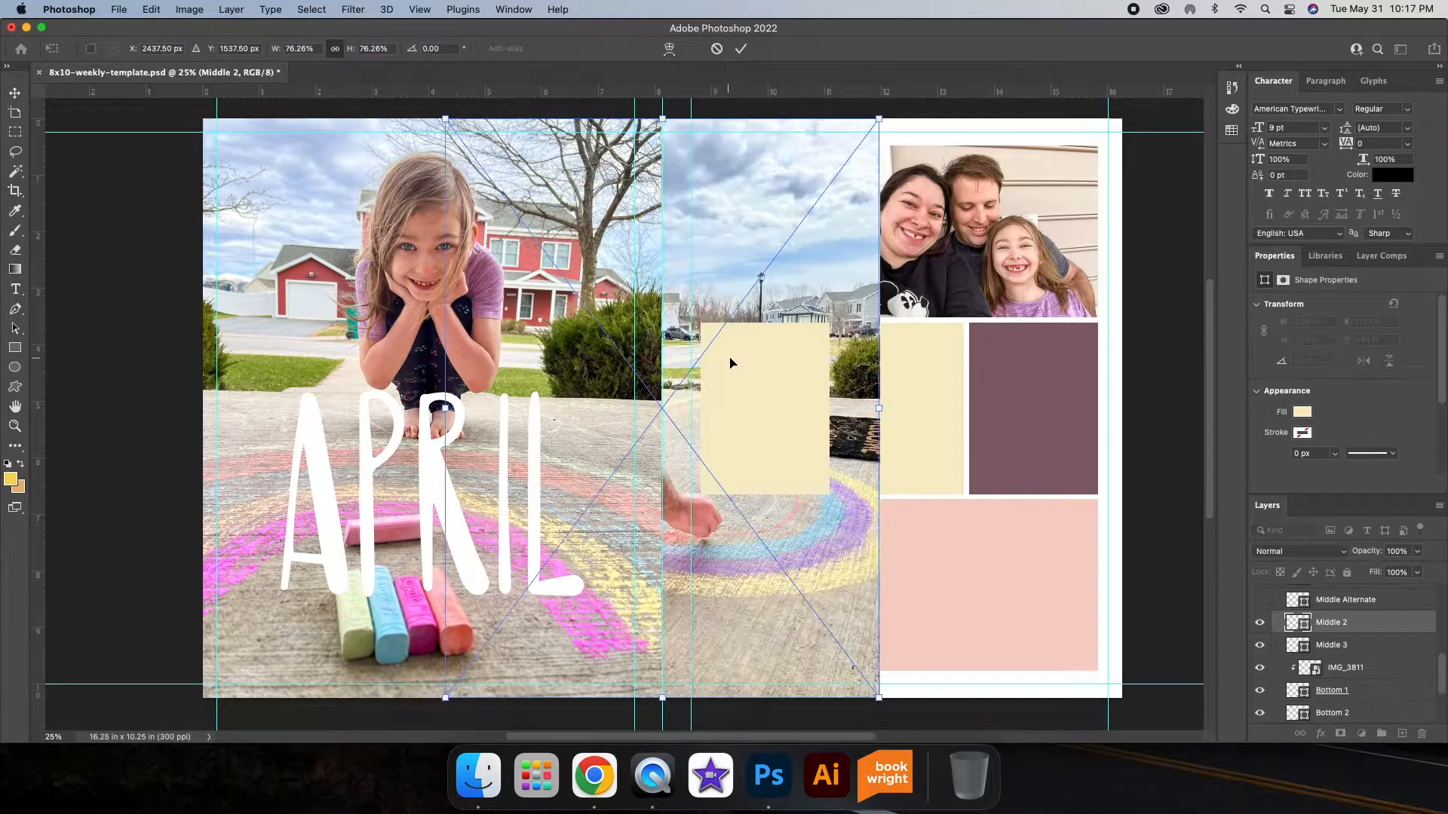
scroll(592, 279, "right", 3)
left_click_drag(593, 279, 829, 306)
left_click_drag(938, 716, 654, 337)
key("Return")
- Reorder the IMG_3796 layer directly above Top 1 and clip it to that frame
scroll(1399, 637, "up", 2)
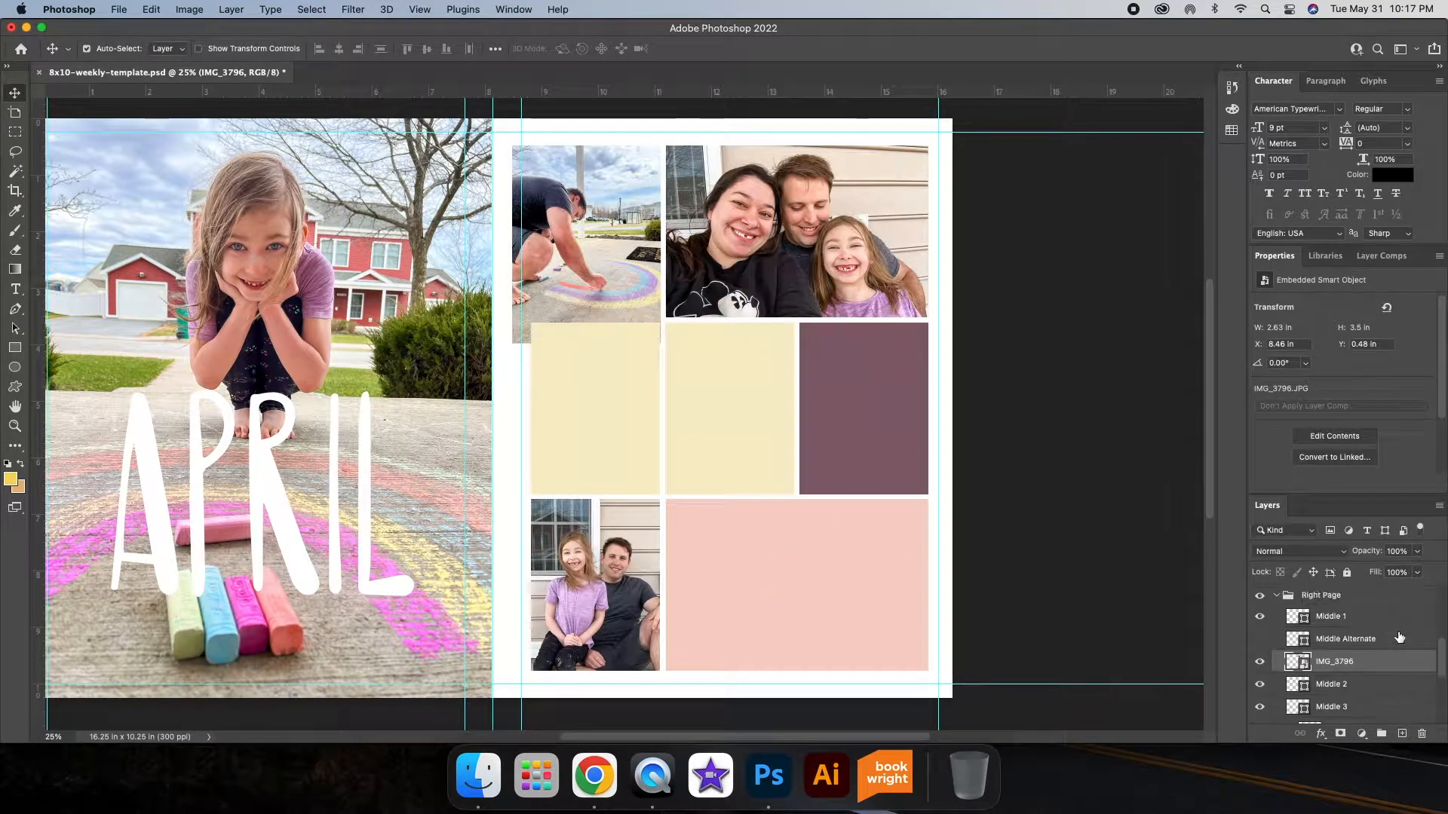
left_click_drag(1384, 722, 1374, 678)
right_click(1373, 664)
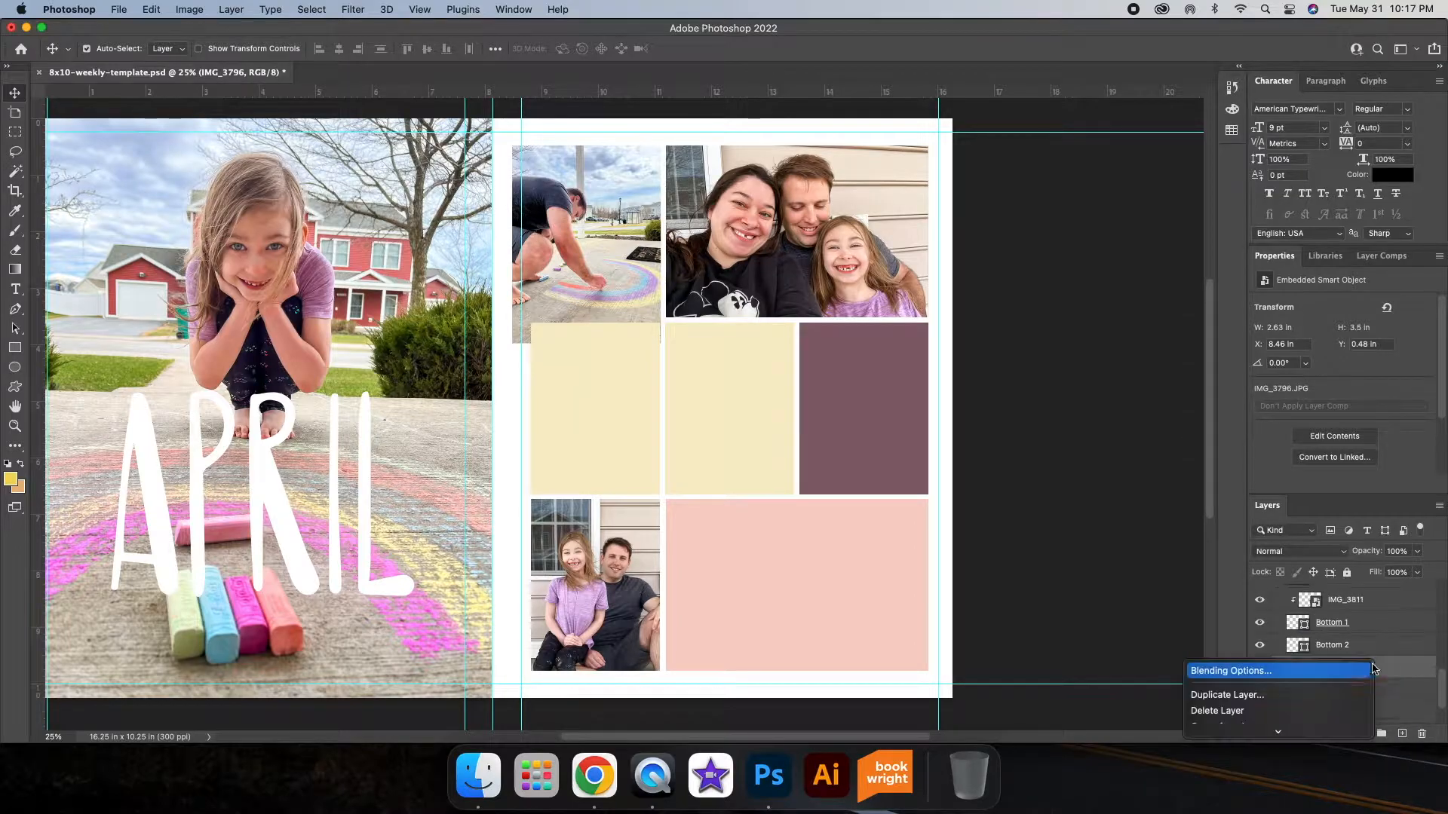
left_click(1237, 571)
- Nudge IMG_3796 within the Top 1 frame and scale it down slightly
left_click_drag(585, 219, 594, 219)
left_click(151, 10)
mouse_move(227, 342)
left_click(381, 366)
left_click_drag(673, 341, 665, 333)
left_click(739, 47)
- Place IMG_3788 over the Middle 1 frame, scaled to about 3 by 4 in, and clip it to the frame
left_click(603, 411)
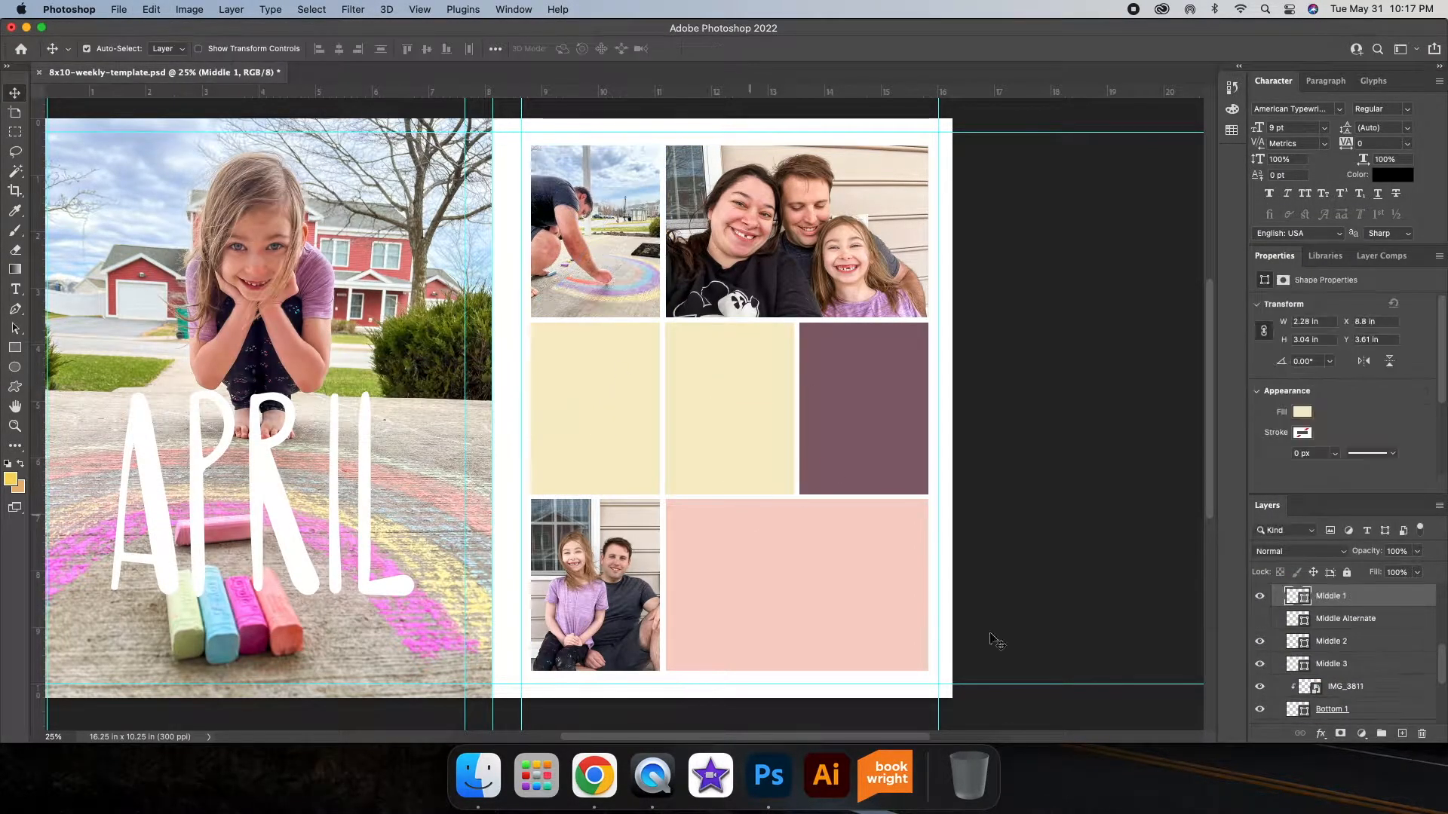
left_click(478, 775)
left_click(733, 300)
left_click_drag(772, 476, 760, 662)
left_click_drag(605, 368, 854, 363)
left_click_drag(966, 119, 682, 409)
left_click_drag(648, 504, 631, 382)
left_click_drag(706, 575, 681, 540)
left_click_drag(610, 437, 598, 407)
left_click(740, 49)
right_click(1394, 597)
left_click(1273, 668)
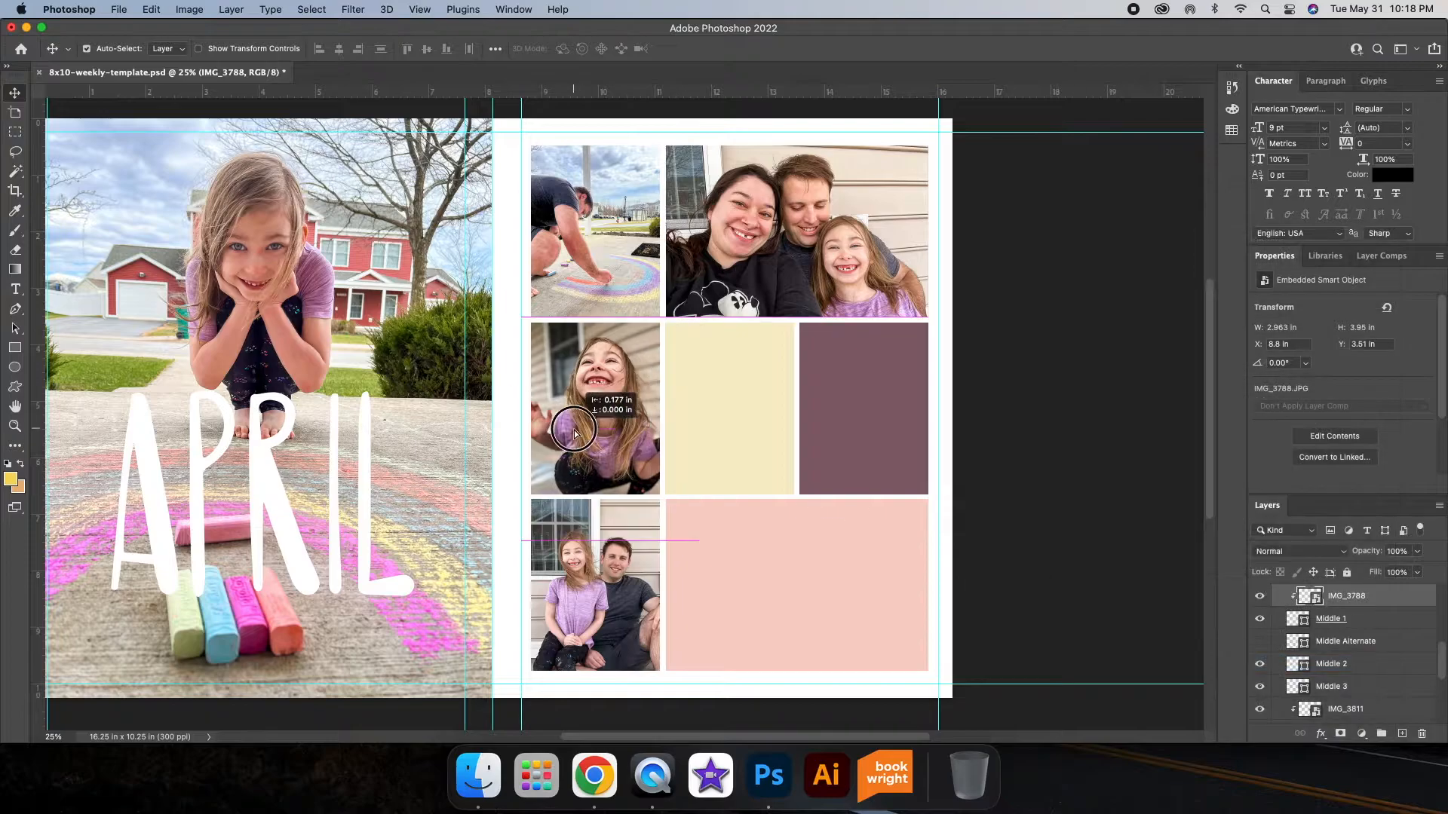
- Place IMG_3791 over the Middle 3 frame, scaled to about 3.1 by 4.1 in, and clip it to the frame
left_click(861, 413)
left_click(478, 776)
left_click_drag(806, 315, 769, 668)
left_click_drag(633, 313, 1079, 359)
left_click_drag(1163, 165, 893, 472)
left_click_drag(823, 610, 887, 427)
left_click_drag(982, 310, 970, 328)
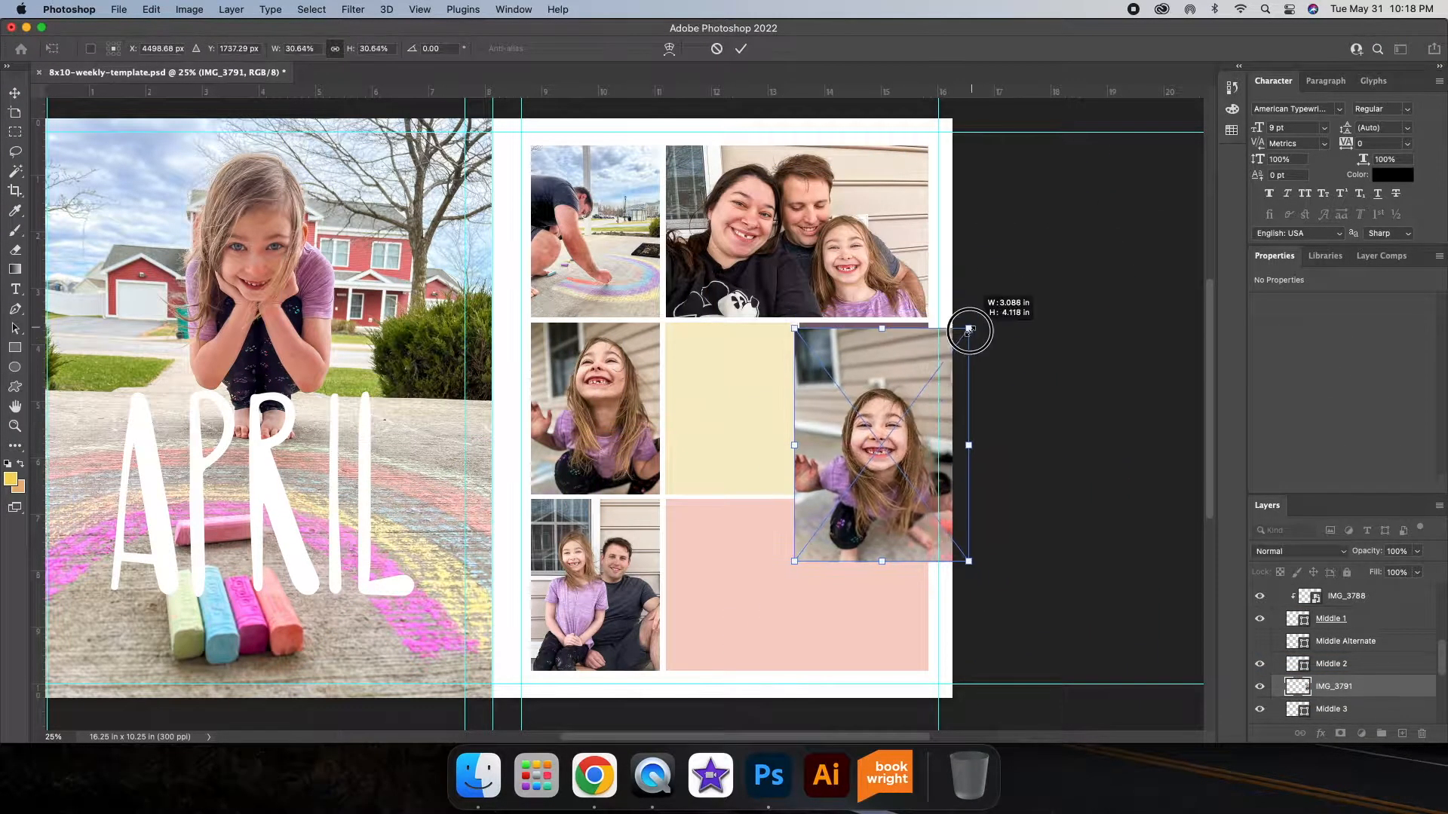
left_click_drag(887, 434, 876, 397)
key("Return")
right_click(1366, 682)
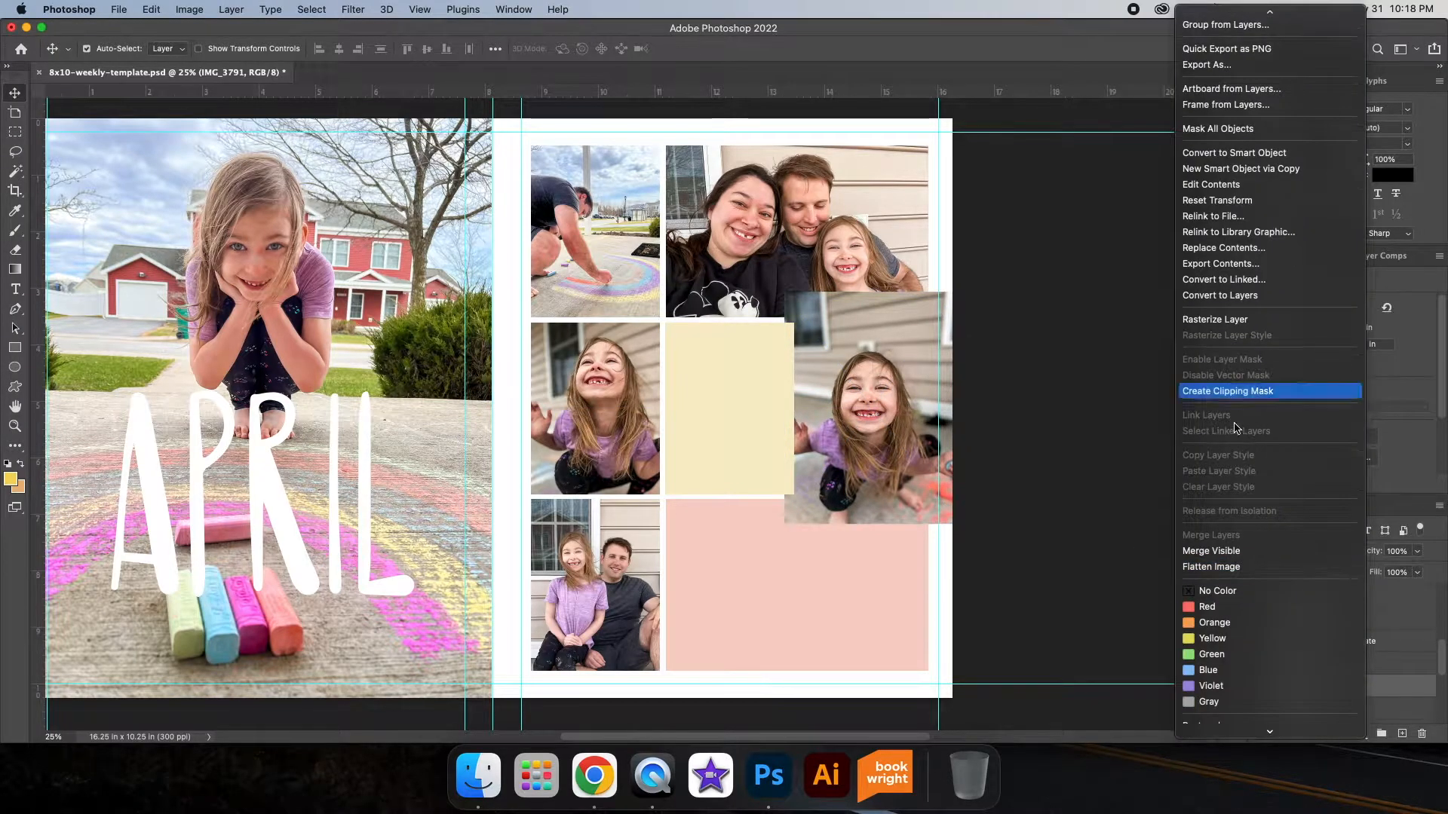
left_click(1244, 439)
- Place IMG_3781 over the wide Bottom 2 frame, clip it to the frame and adjust its position on the chalk box
left_click(767, 598)
left_click(478, 776)
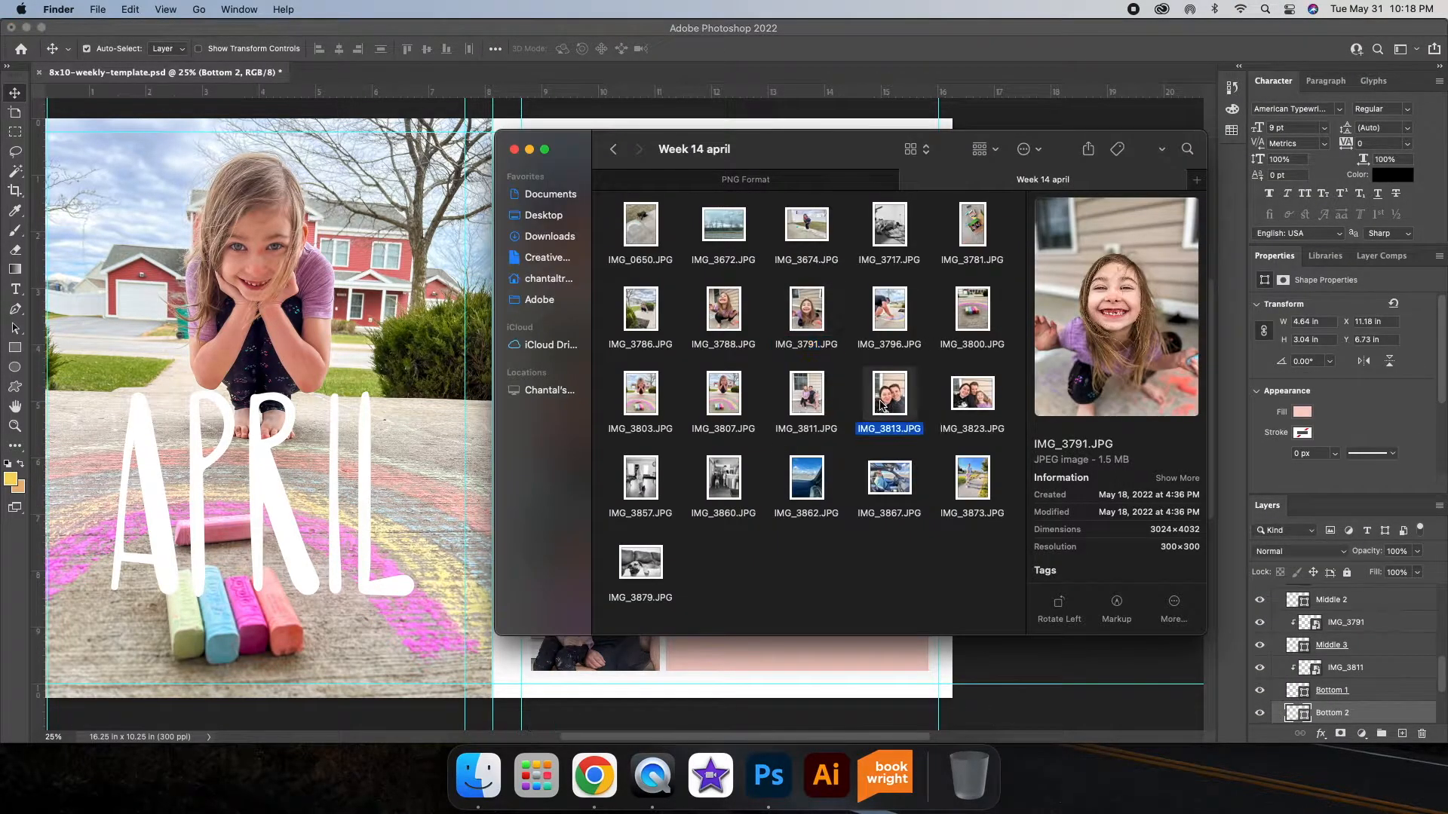
left_click(973, 224)
left_click_drag(973, 224, 840, 633)
left_click_drag(694, 305, 967, 458)
left_click_drag(612, 271, 694, 344)
left_click(740, 50)
right_click(1362, 713)
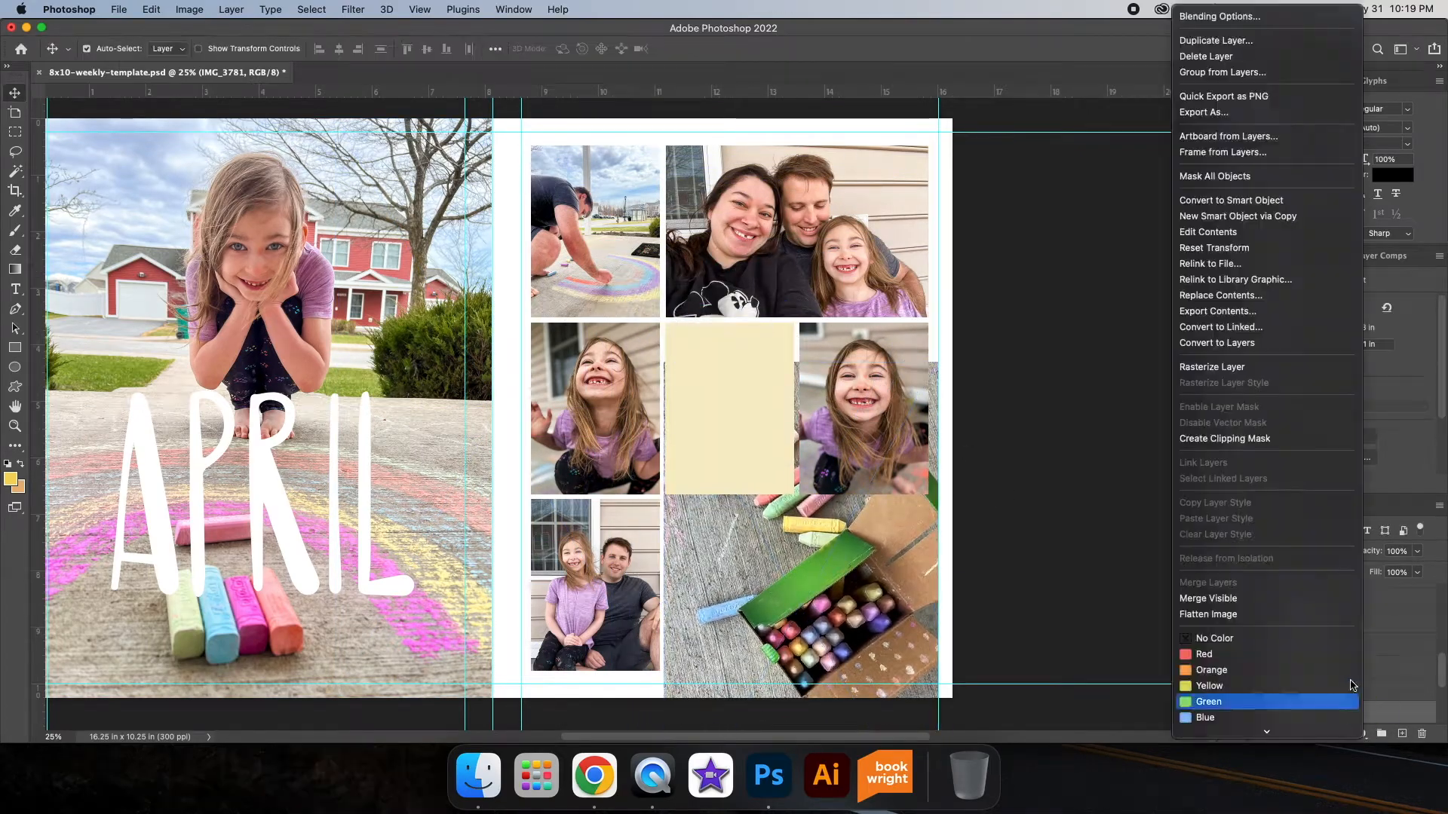
left_click(1224, 439)
left_click_drag(882, 545, 882, 563)
- Select the Middle 2 frame and open the kit's AEdwards_JournalCards folder
left_click(721, 469)
left_click(478, 775)
left_click(741, 181)
left_click(613, 149)
left_click(613, 150)
double_click(733, 230)
- Preview several journal cards to find one that suits the empty middle frame
left_click(645, 224)
left_click(973, 309)
left_click(641, 393)
left_click(897, 405)
left_click(807, 396)
left_click(728, 397)
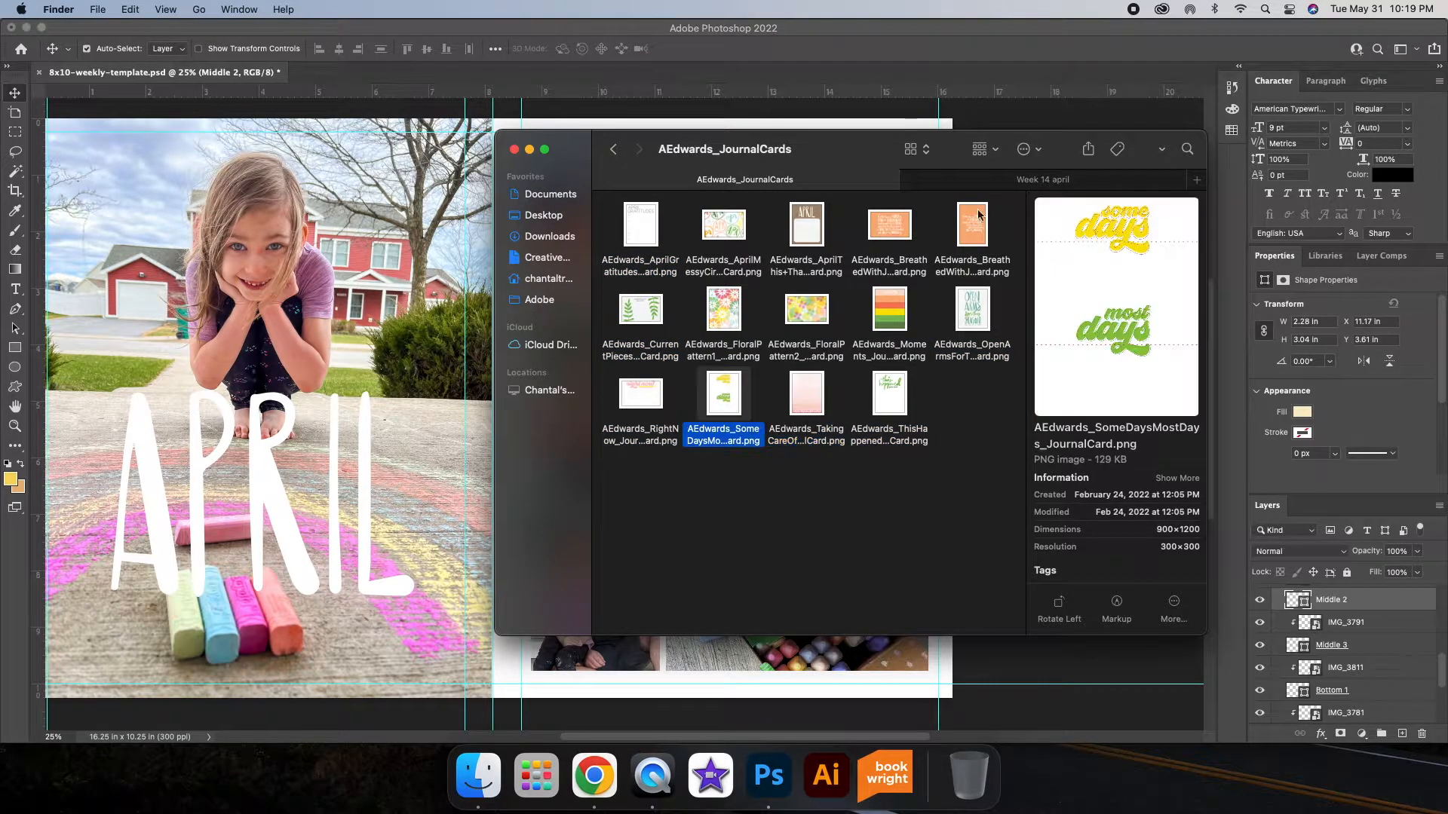
left_click(807, 225)
- Place the AEdwards_CurrentPiecesOfTheStory_JournalCard image over the Middle 2 frame, scale it down and clip it to the frame
left_click(644, 308)
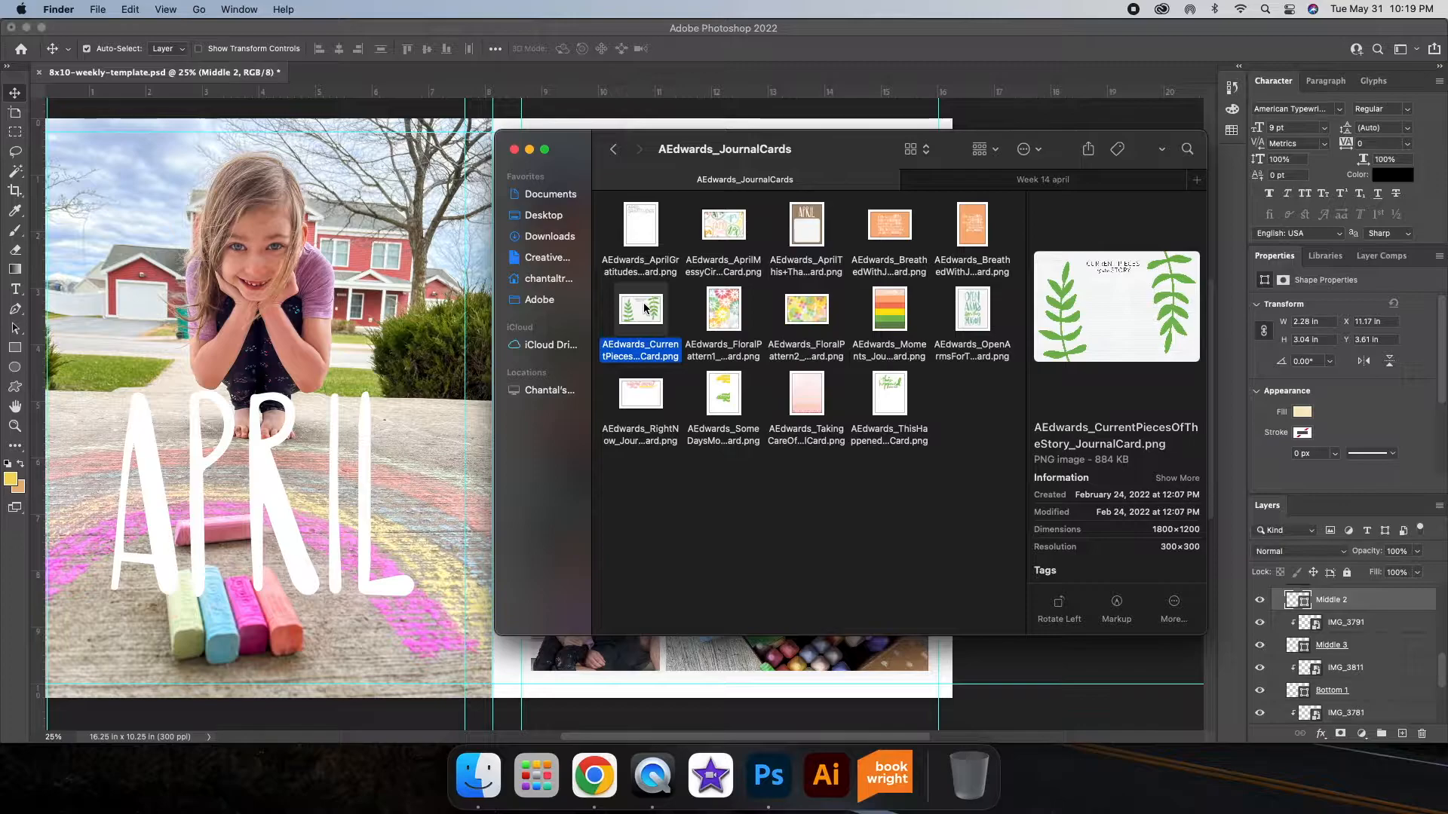
left_click_drag(694, 586, 766, 365)
left_click_drag(623, 526, 668, 477)
left_click_drag(811, 456, 733, 455)
left_click(740, 49)
right_click(1358, 599)
left_click(1236, 683)
key("super+alt+g")
left_click_drag(745, 349, 746, 349)
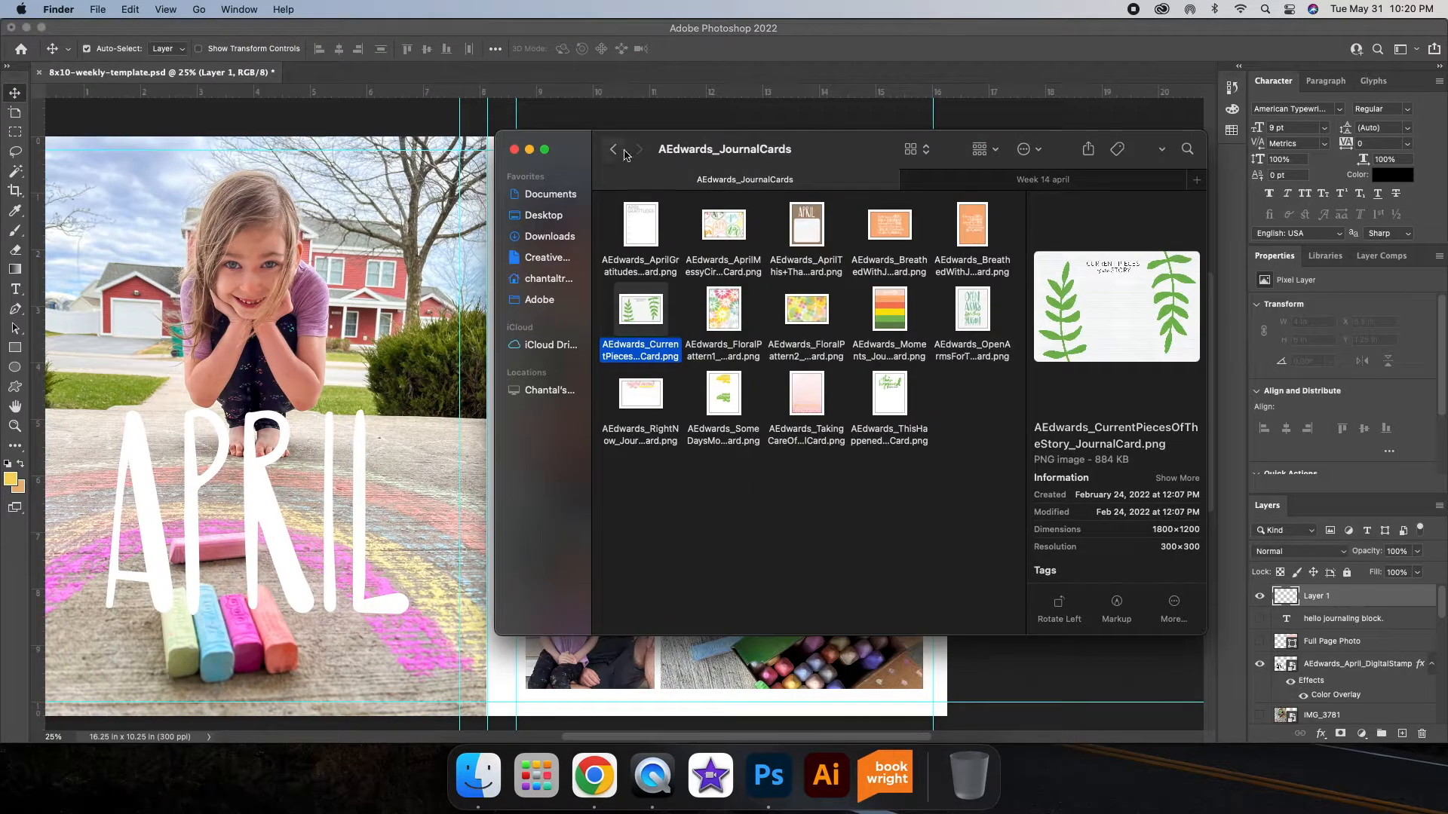
- Open the kit's AEdwards_PaintedWoodVeneerFlowers folder
left_click(615, 149)
double_click(807, 226)
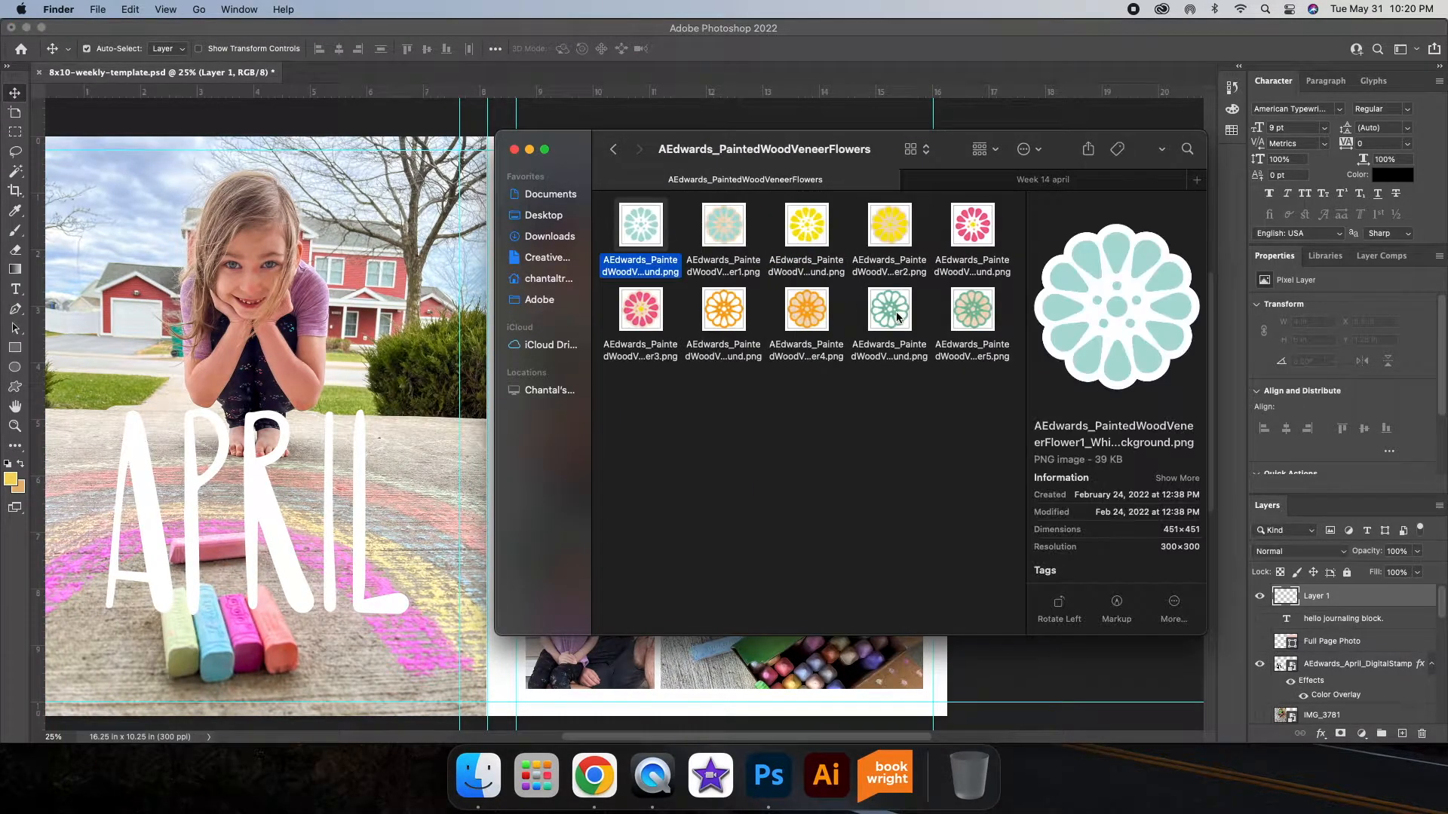
left_click(972, 225)
left_click_drag(973, 224, 713, 582)
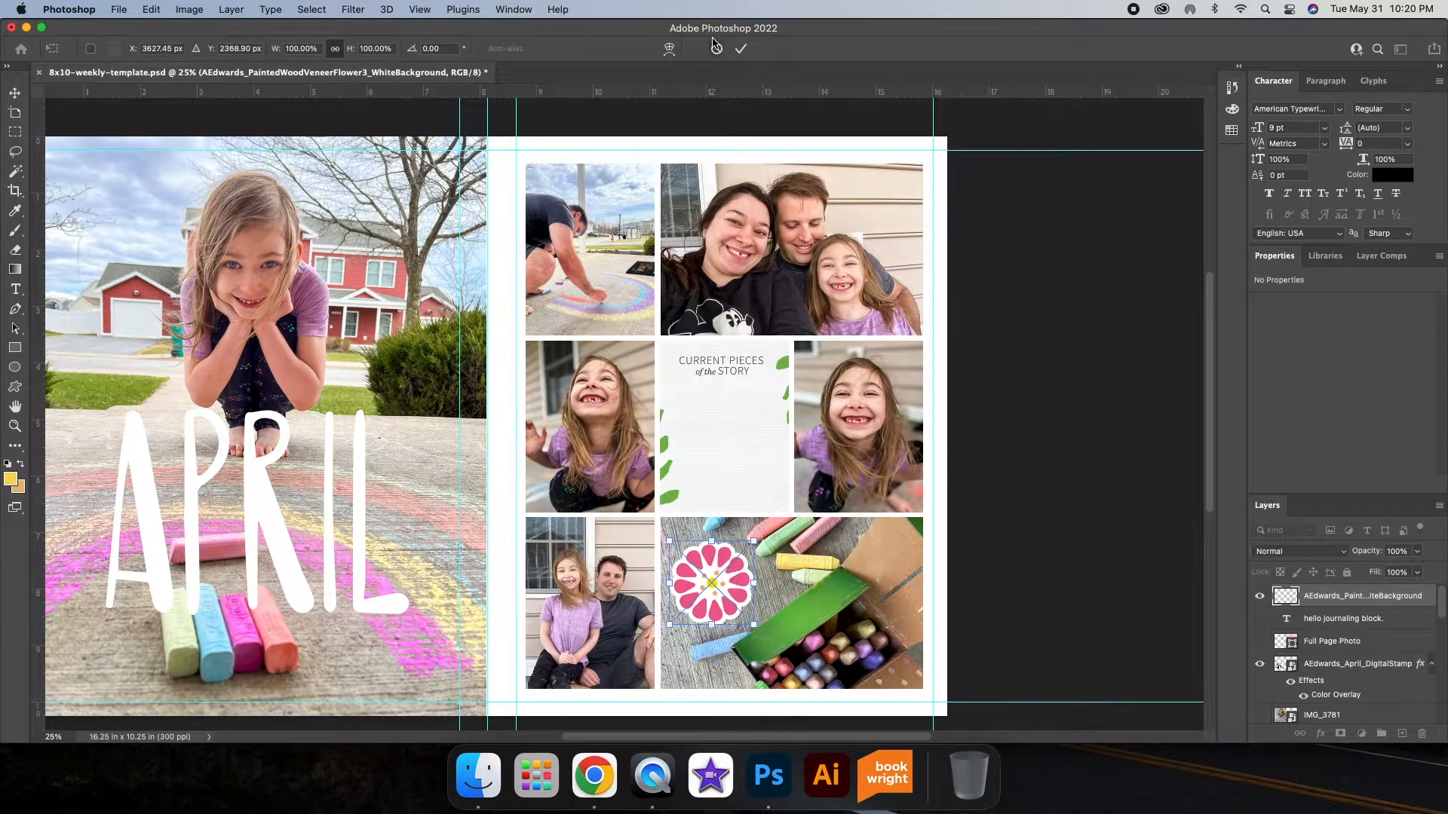
left_click(716, 48)
- Place the yellow AEdwards_PaintedWoodVeneerFlower2_WhiteBackground flower at the foot of the L in APRIL, about 1.13 in wide
left_click(478, 775)
left_click(643, 226)
left_click_drag(810, 230, 371, 588)
left_click_drag(498, 428, 928, 588)
scroll(414, 636, "left", 4)
left_click_drag(963, 524, 942, 544)
left_click_drag(926, 573, 650, 626)
left_click(741, 49)
scroll(651, 626, "right", 4)
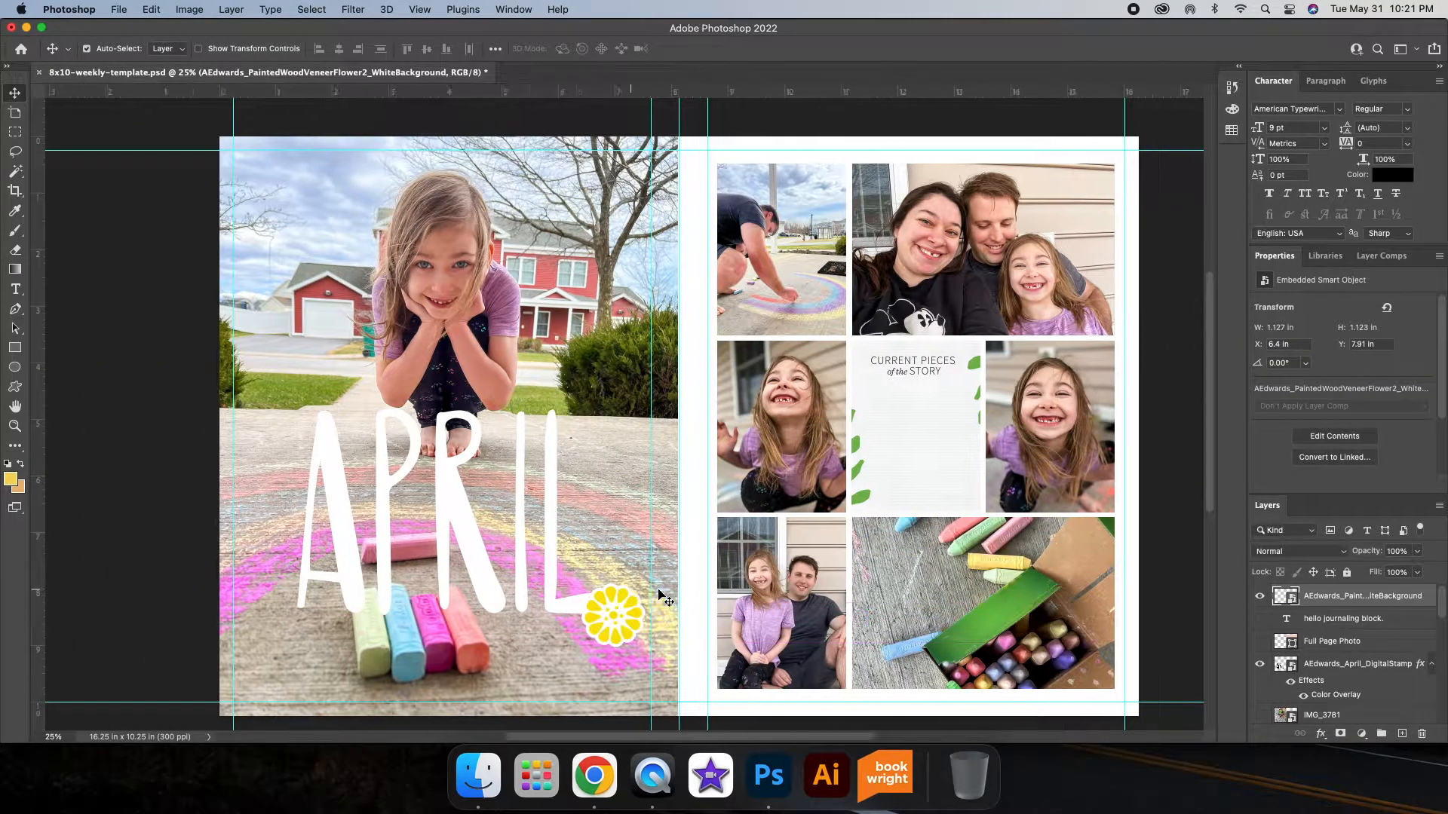
- Place the AEdwards_April2022PhraseStickerSheet image over the right page, about 4 by 5.7 in
left_click(479, 775)
left_click(613, 149)
left_click(960, 229)
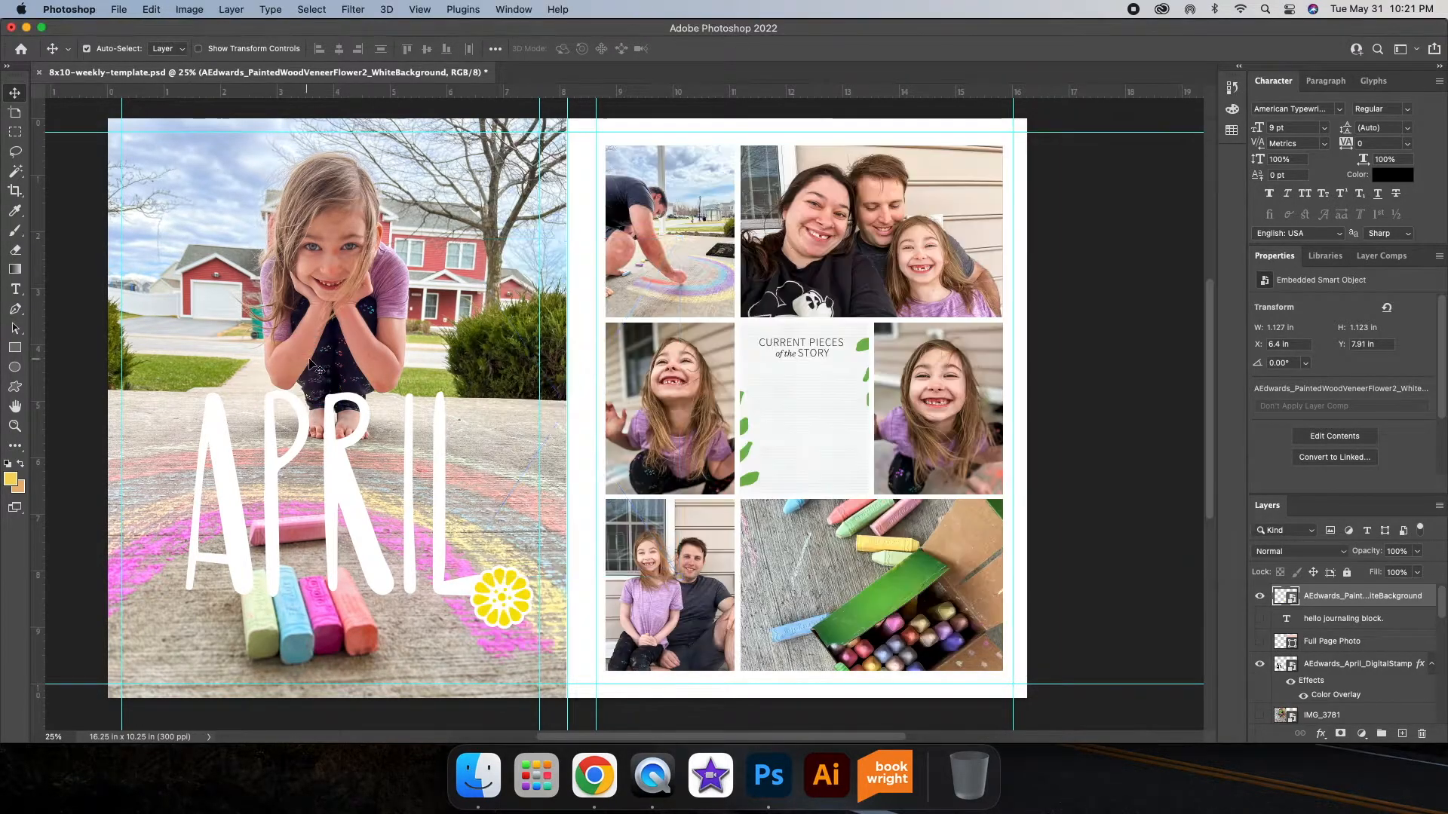
left_click_drag(594, 350, 713, 406)
key("Return")
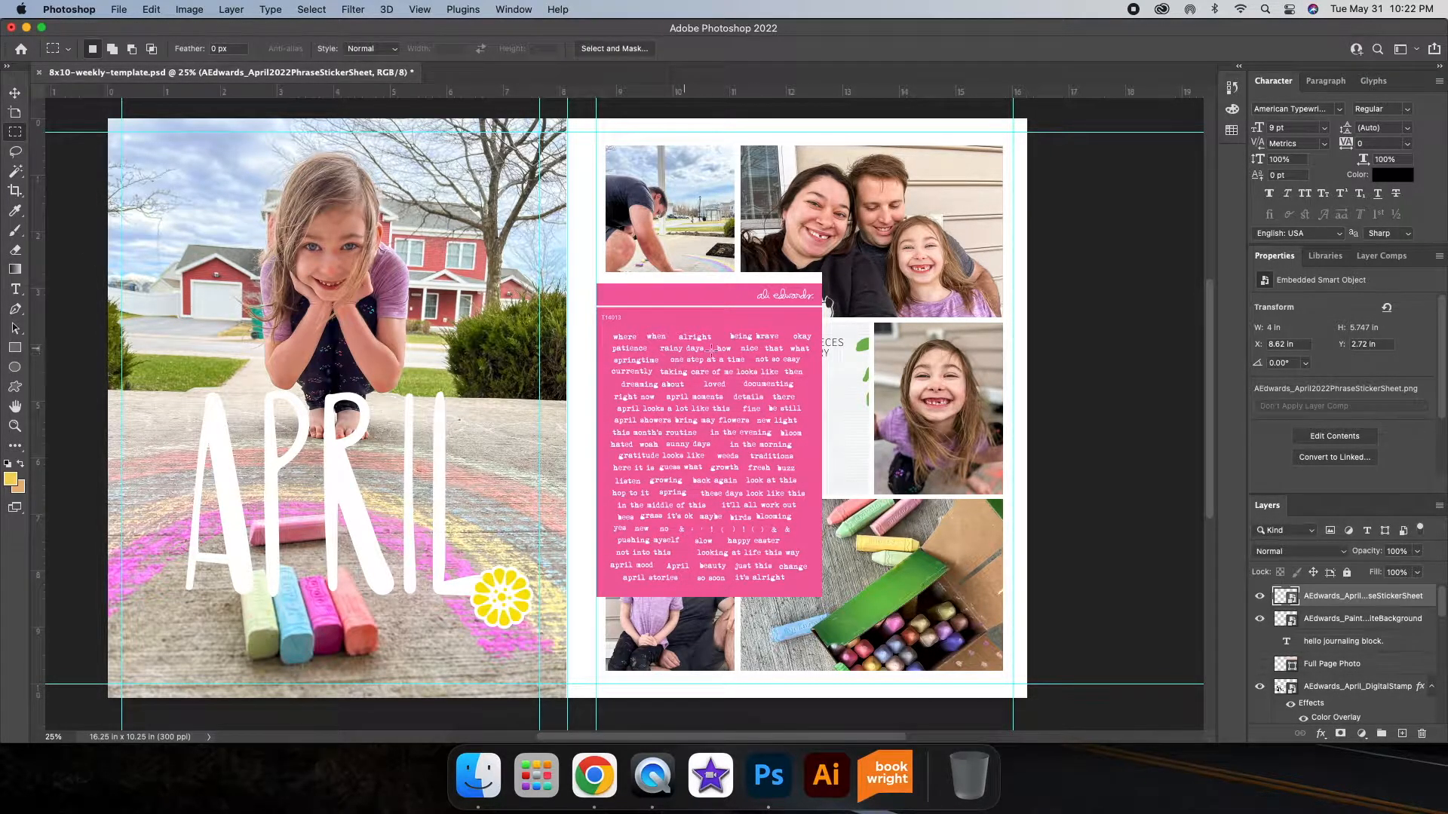
- Copy the "these days look like this" phrase from the sticker sheet to its own layer and place it across the foot of APRIL
right_click(810, 498)
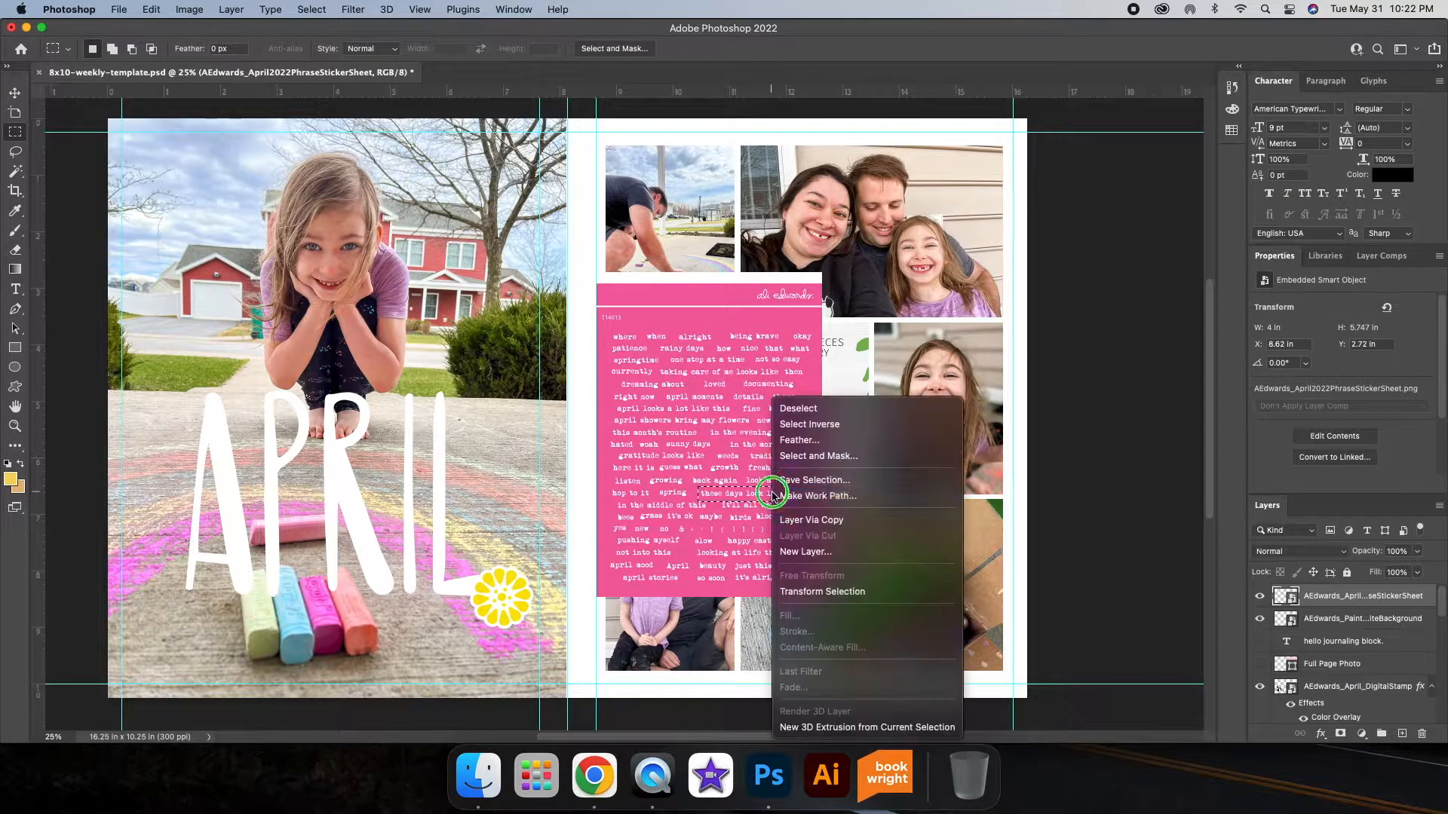
left_click(792, 490)
key("v")
left_click_drag(768, 495, 438, 606)
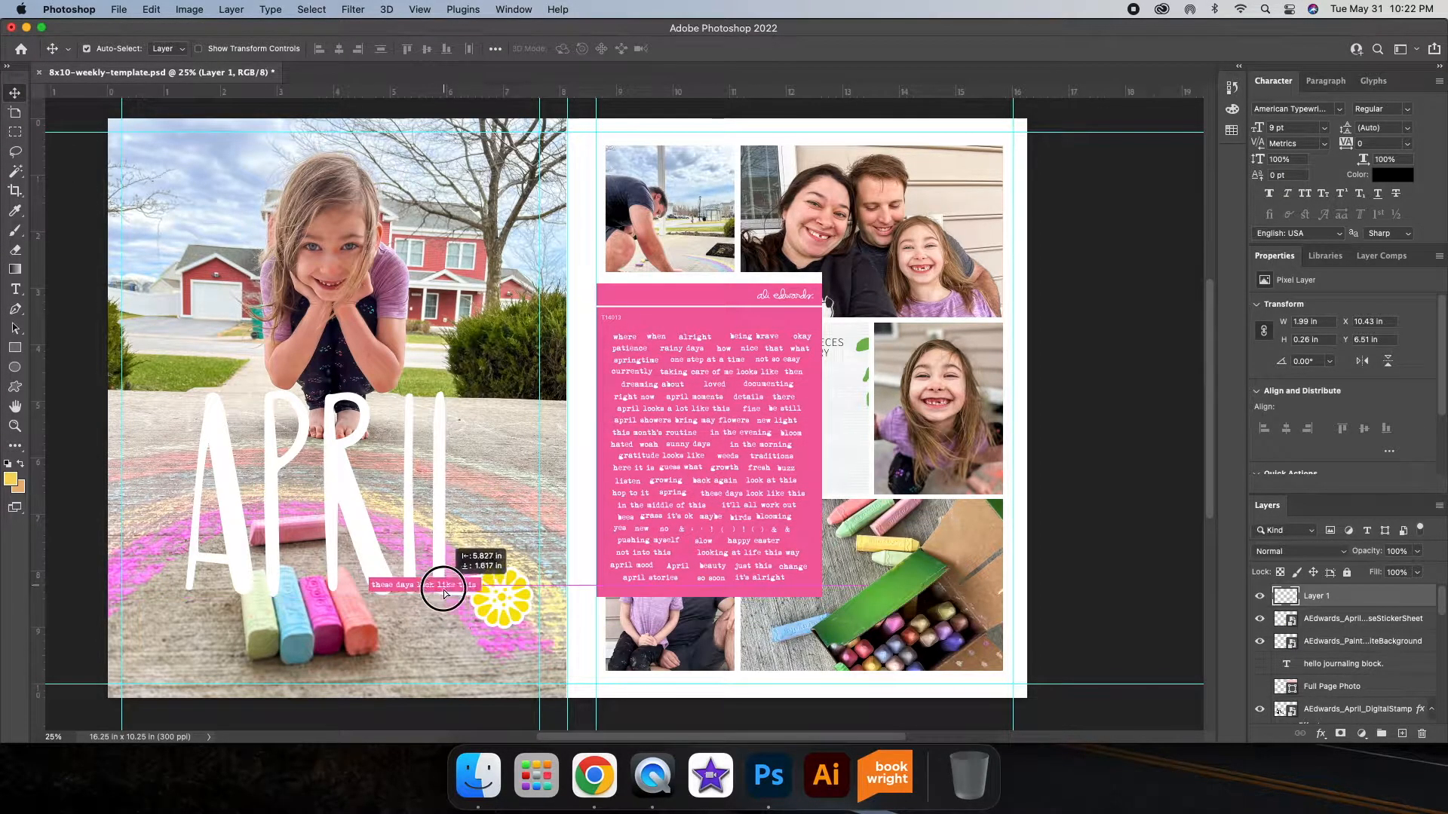
scroll(573, 490, "left", 5)
mouse_move(575, 619)
left_mouse_down()
mouse_move(511, 508)
mouse_move(439, 600)
mouse_move(596, 450)
mouse_move(583, 620)
left_mouse_up()
- Move the yellow flower to the upper outer corner of the family photo and toggle the phrase sticker sheet off and on
left_click_drag(683, 619, 1204, 188)
left_click(930, 339)
key("super+comma")
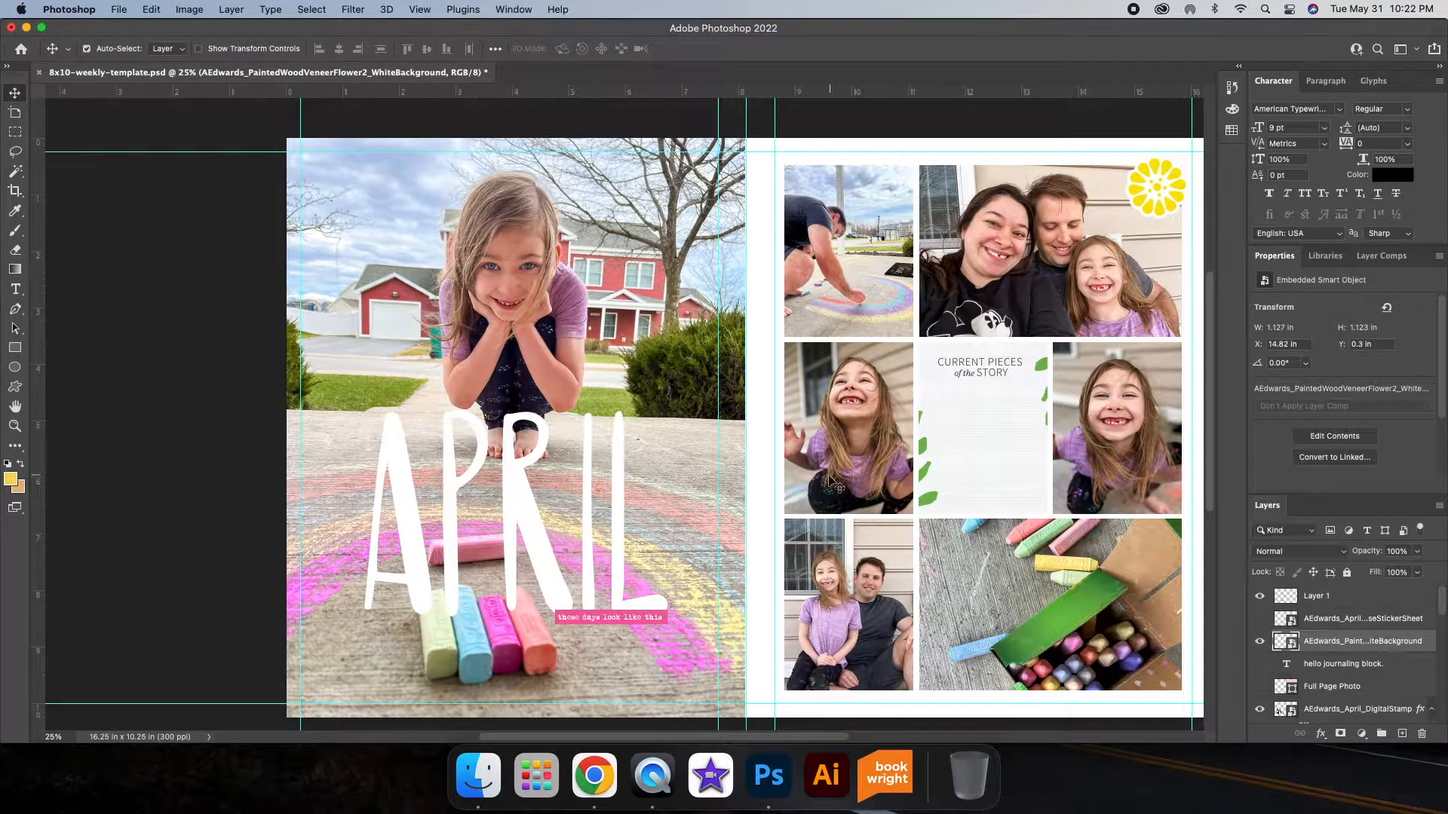
left_click(622, 620)
left_click(1343, 619)
left_click(1259, 618)
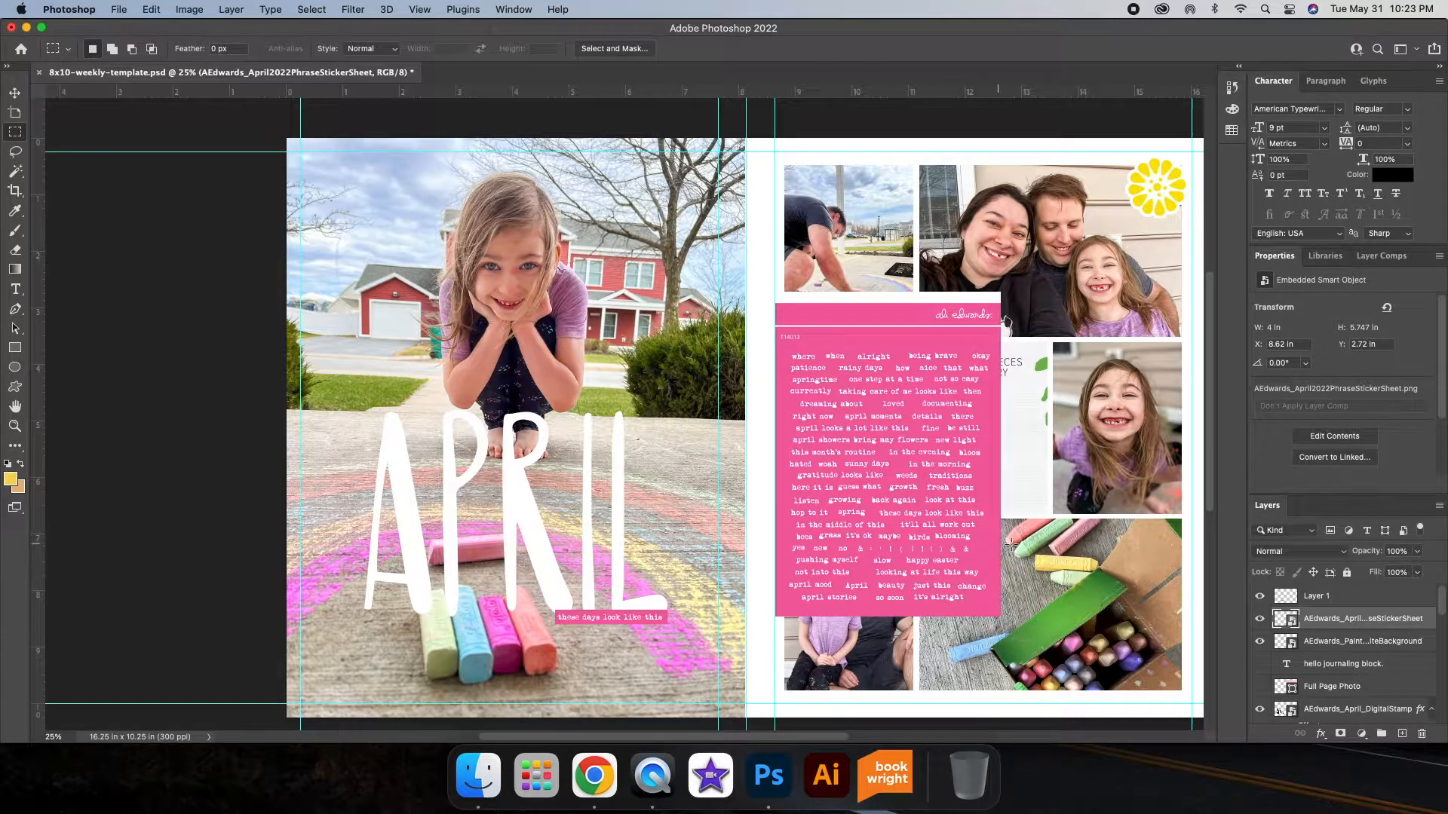
- Copy the "loved" phrase from the sticker sheet to its own layer and place it over the inner edge of the yellow flower
scroll(1009, 574, "up", 2)
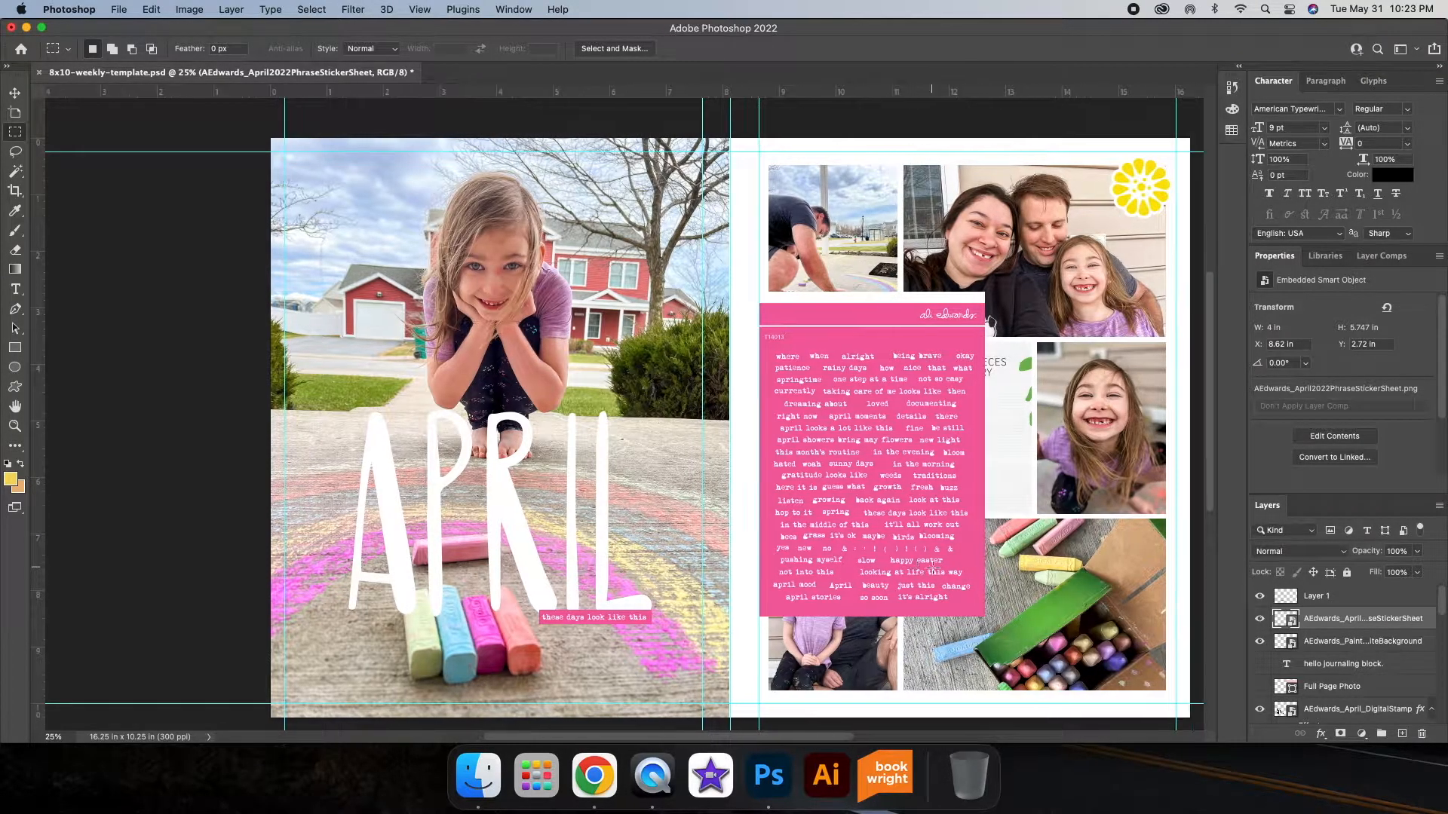
key("super+plus")
key("super+plus")
key("super+plus")
scroll(880, 544, "right", 9)
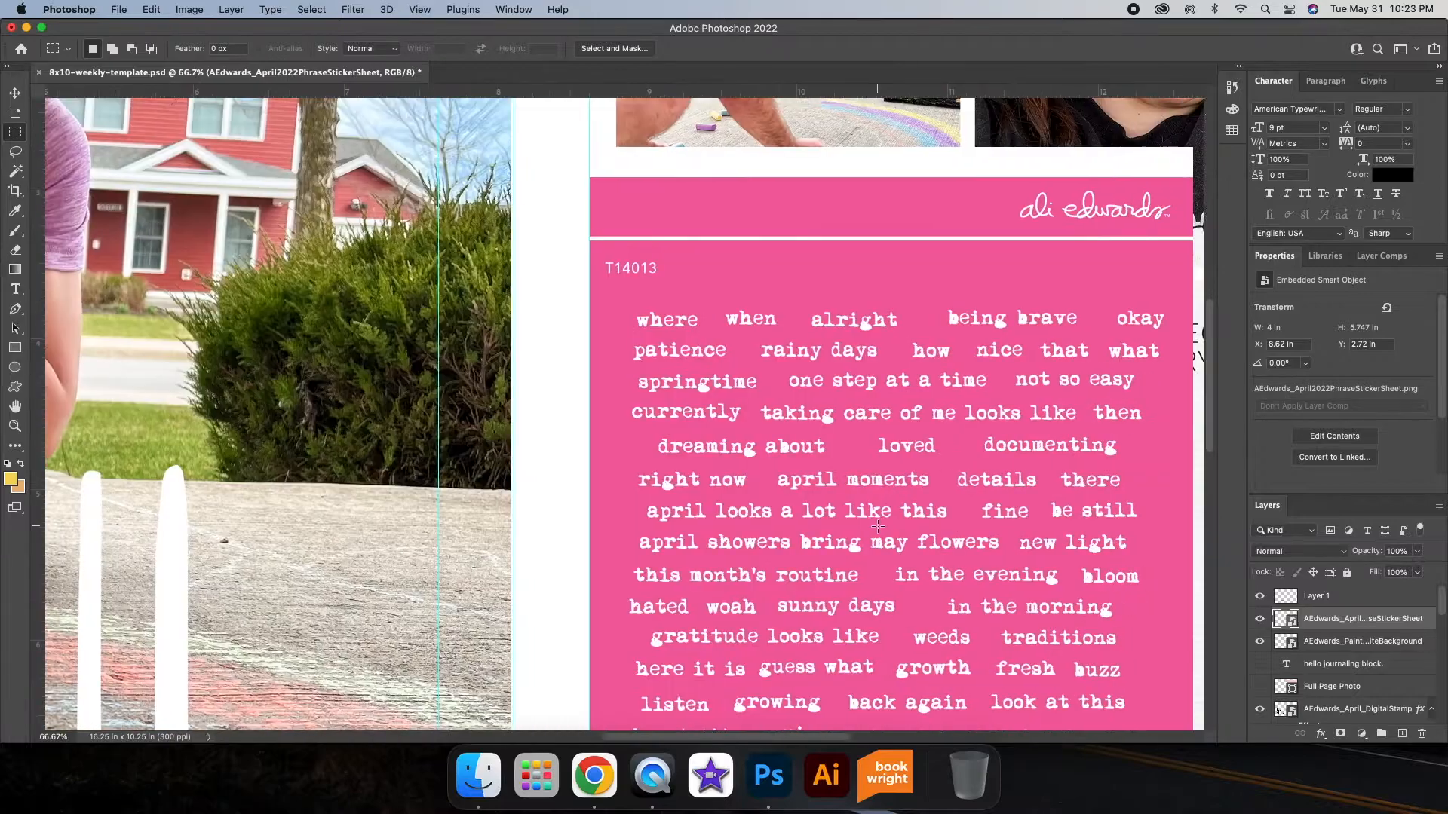
right_click(643, 450)
left_click(683, 517)
left_click_drag(674, 463, 1048, 184)
key("v")
scroll(1037, 186, "up", 10)
scroll(1036, 185, "right", 5)
scroll(1037, 189, "right", 5)
scroll(1036, 189, "up", 5)
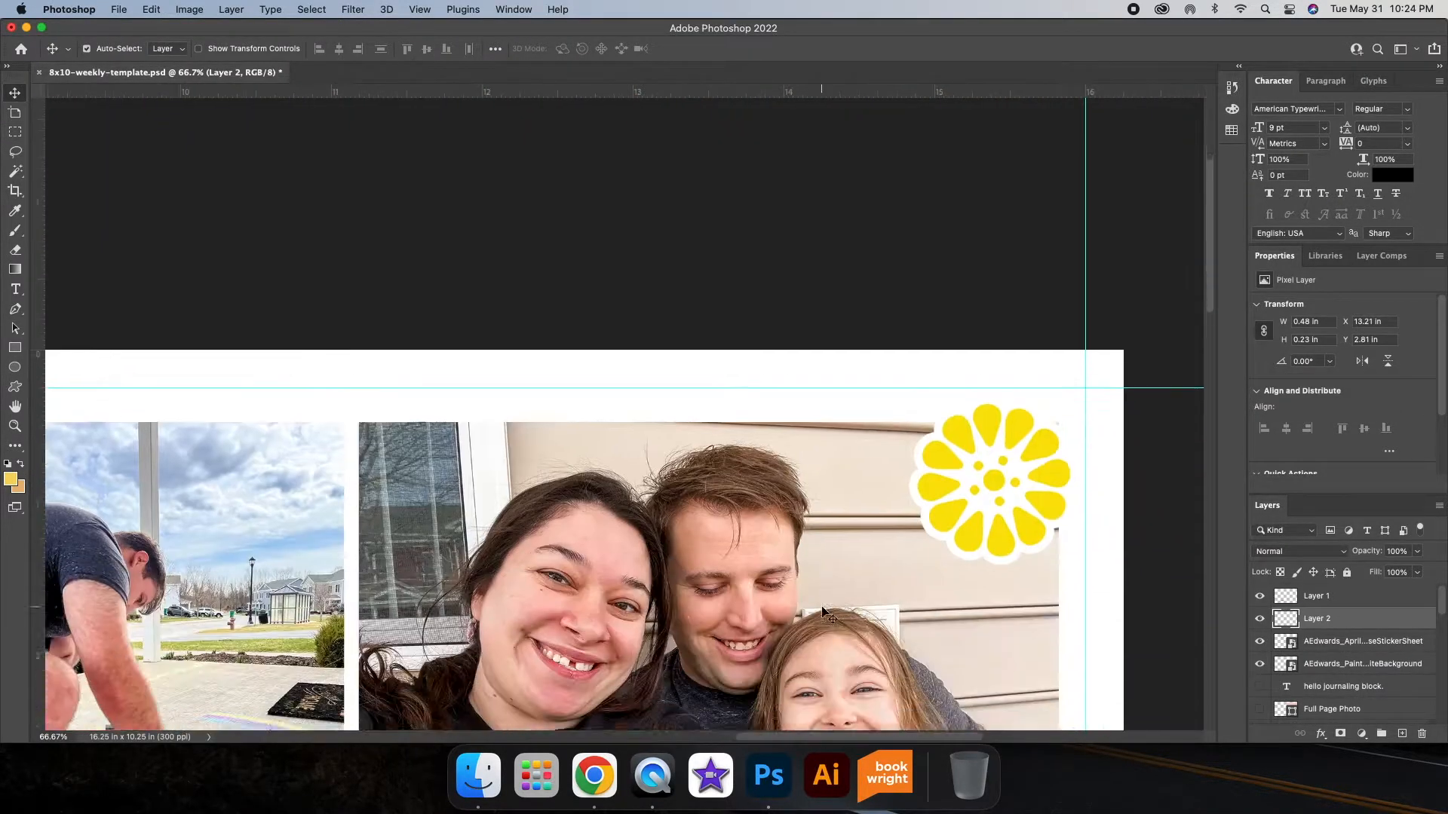
scroll(825, 502, "down", 5)
left_click_drag(709, 549, 922, 226)
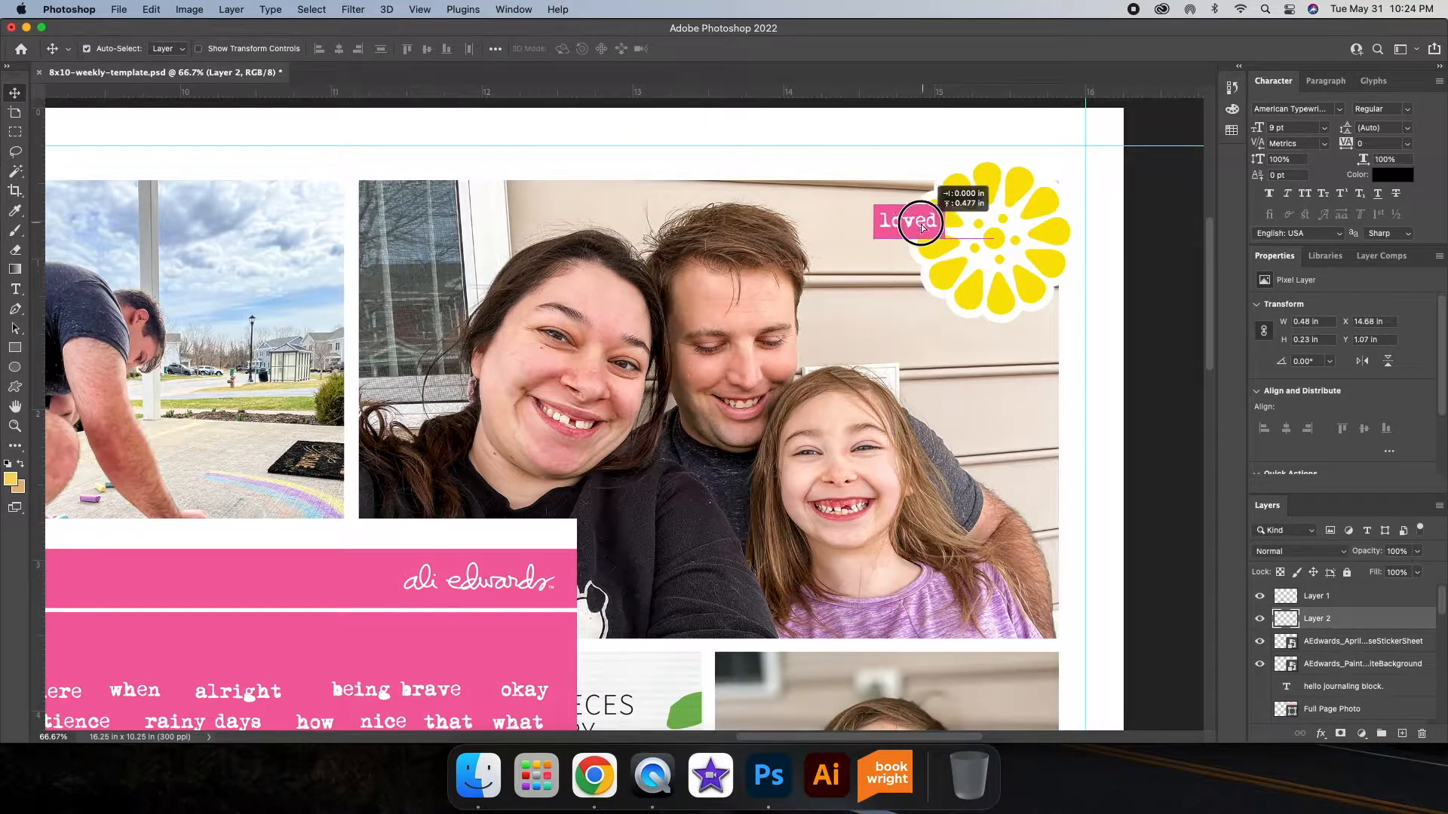
- Copy the "currently" phrase from the sticker sheet to its own layer and place it under the "loved" label beside the yellow flower
scroll(1073, 447, "down", 10)
scroll(1072, 447, "left", 5)
left_click(794, 522)
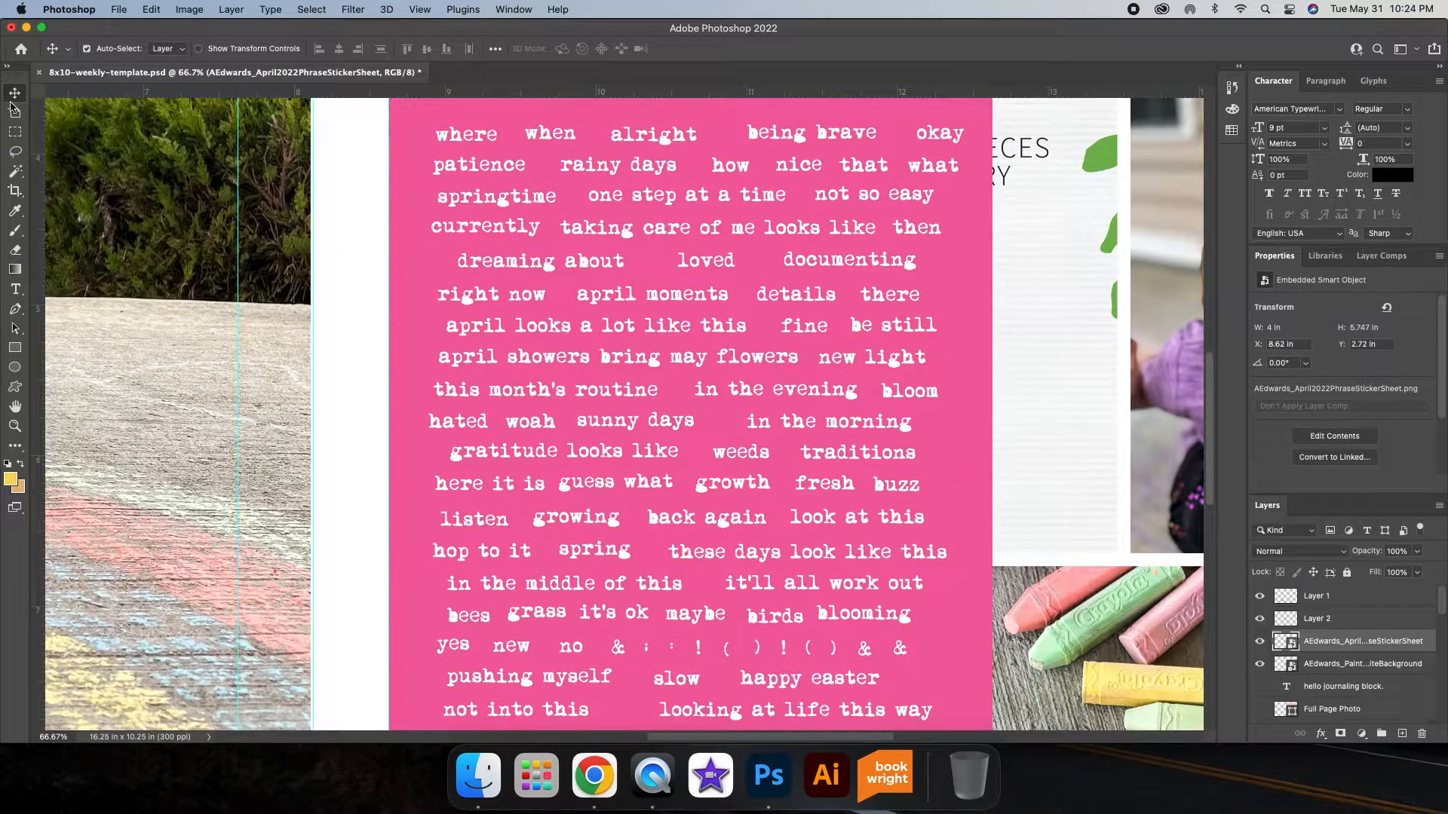
left_click_drag(540, 243, 546, 244)
right_click(494, 221)
left_click(532, 343)
key("v")
scroll(271, 297, "right", 5)
scroll(272, 297, "up", 3)
left_click_drag(280, 325, 1037, 164)
scroll(1036, 163, "right", 3)
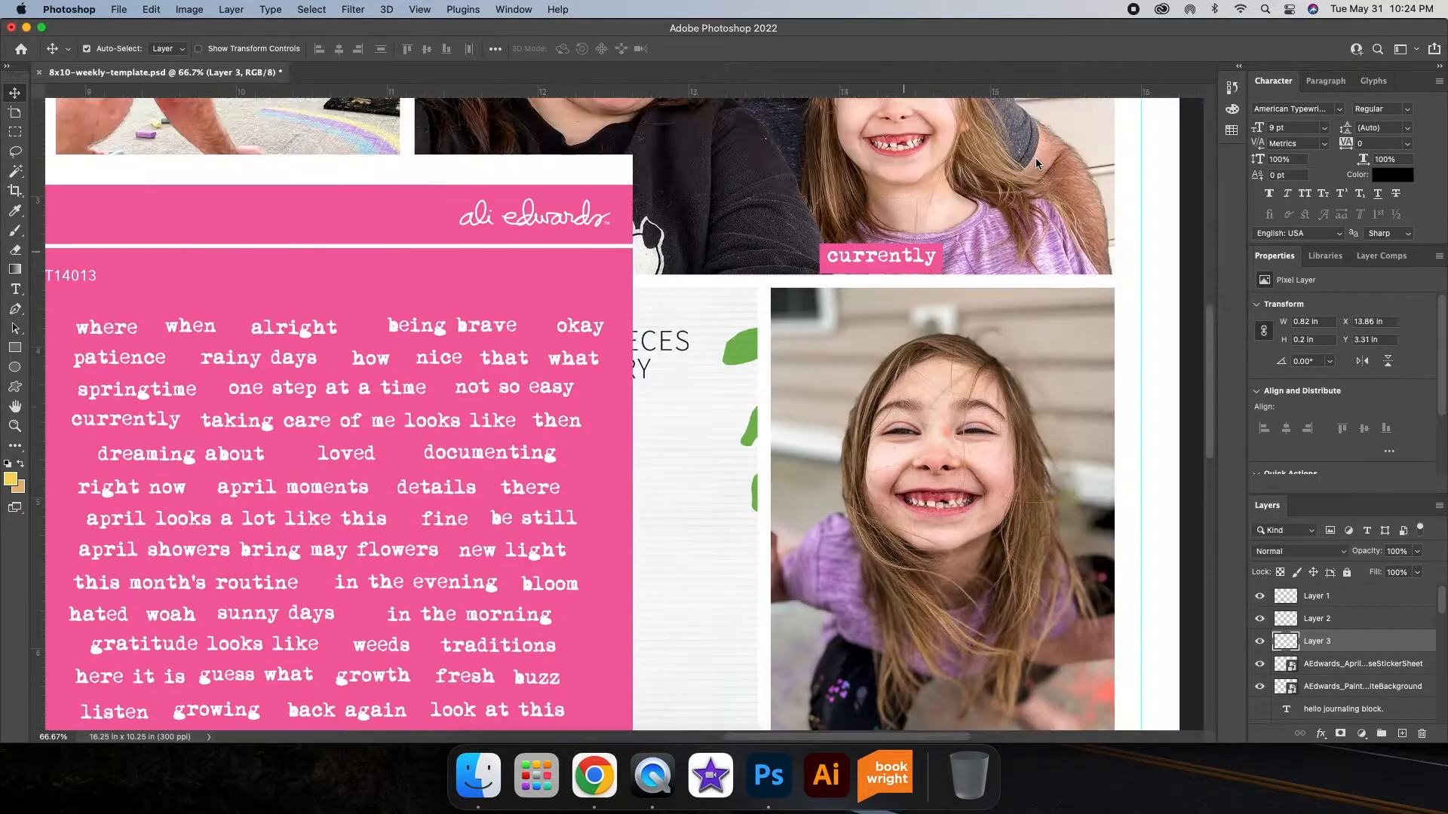
scroll(1037, 164, "up", 5)
scroll(1037, 164, "right", 2)
left_click_drag(753, 647, 838, 299)
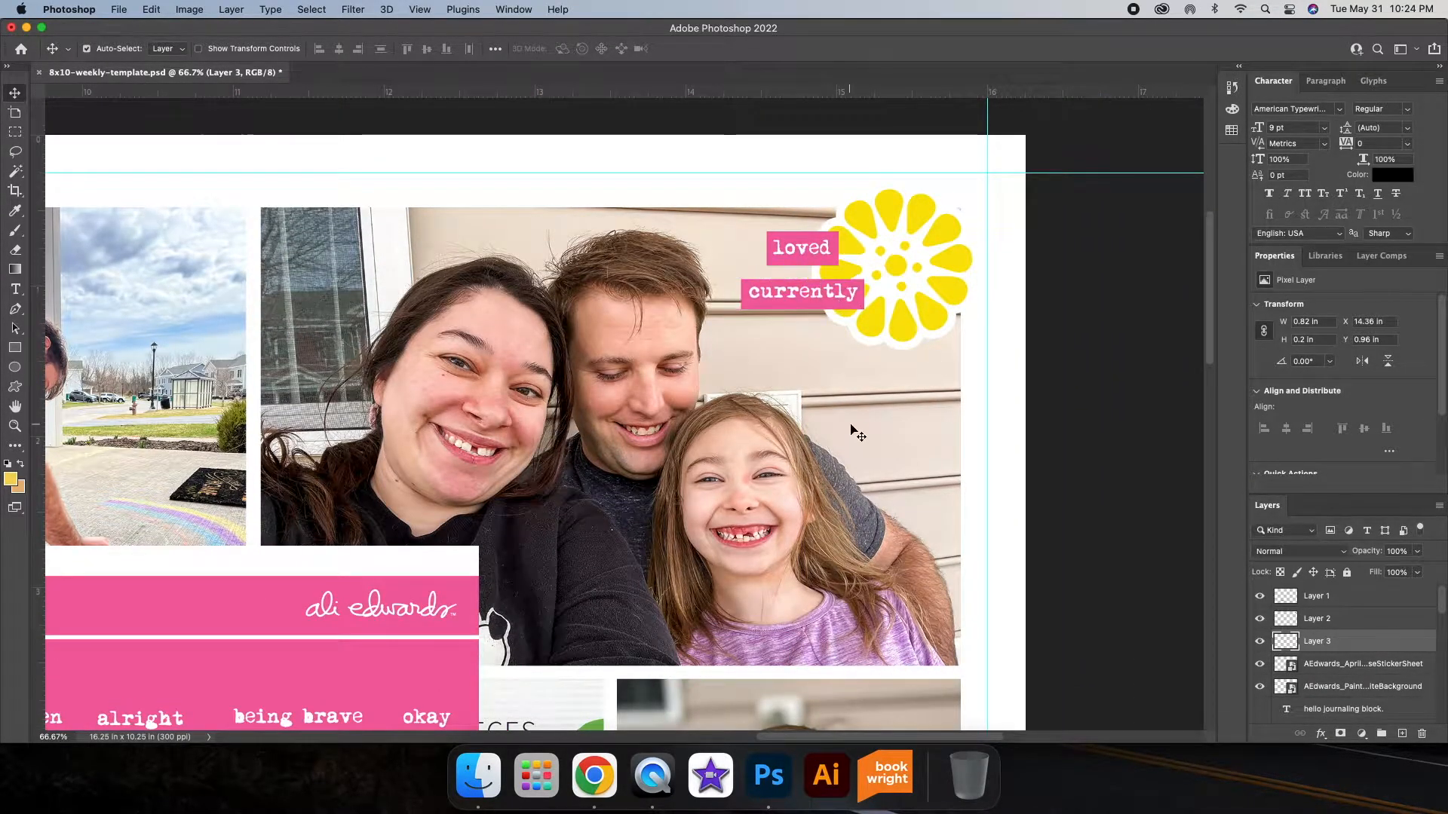
- Try other positions for the "loved" and "currently" labels around the yellow flower on the family photo
scroll(855, 430, "down", 5)
scroll(855, 430, "left", 4)
scroll(855, 425, "up", 5)
scroll(855, 425, "right", 2)
left_click_drag(960, 306, 972, 305)
left_click_drag(855, 318, 941, 375)
mouse_move(853, 273)
left_mouse_down()
mouse_move(940, 328)
mouse_move(852, 273)
left_mouse_up()
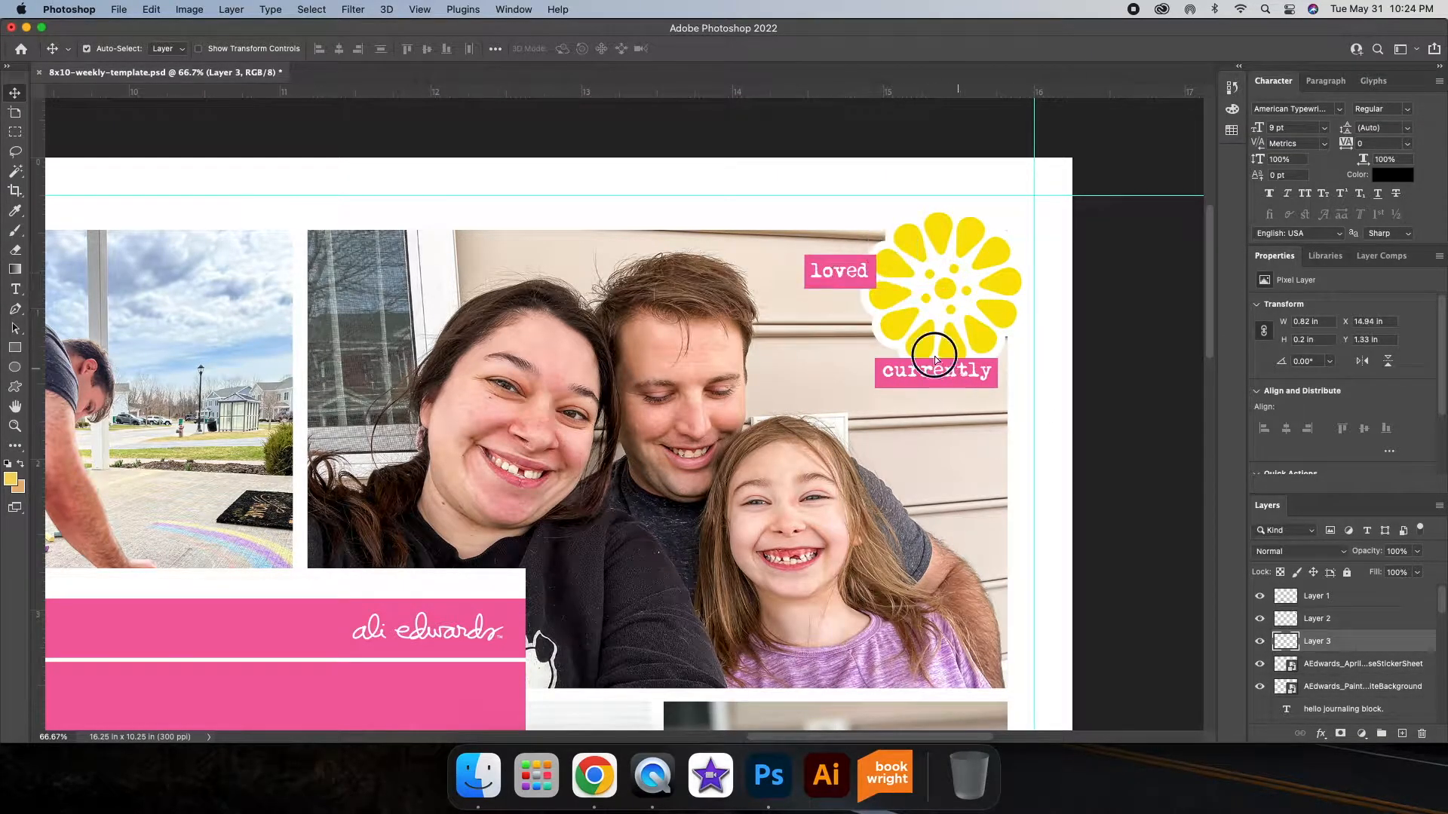
left_click_drag(957, 365, 957, 309)
left_click_drag(856, 273, 846, 275)
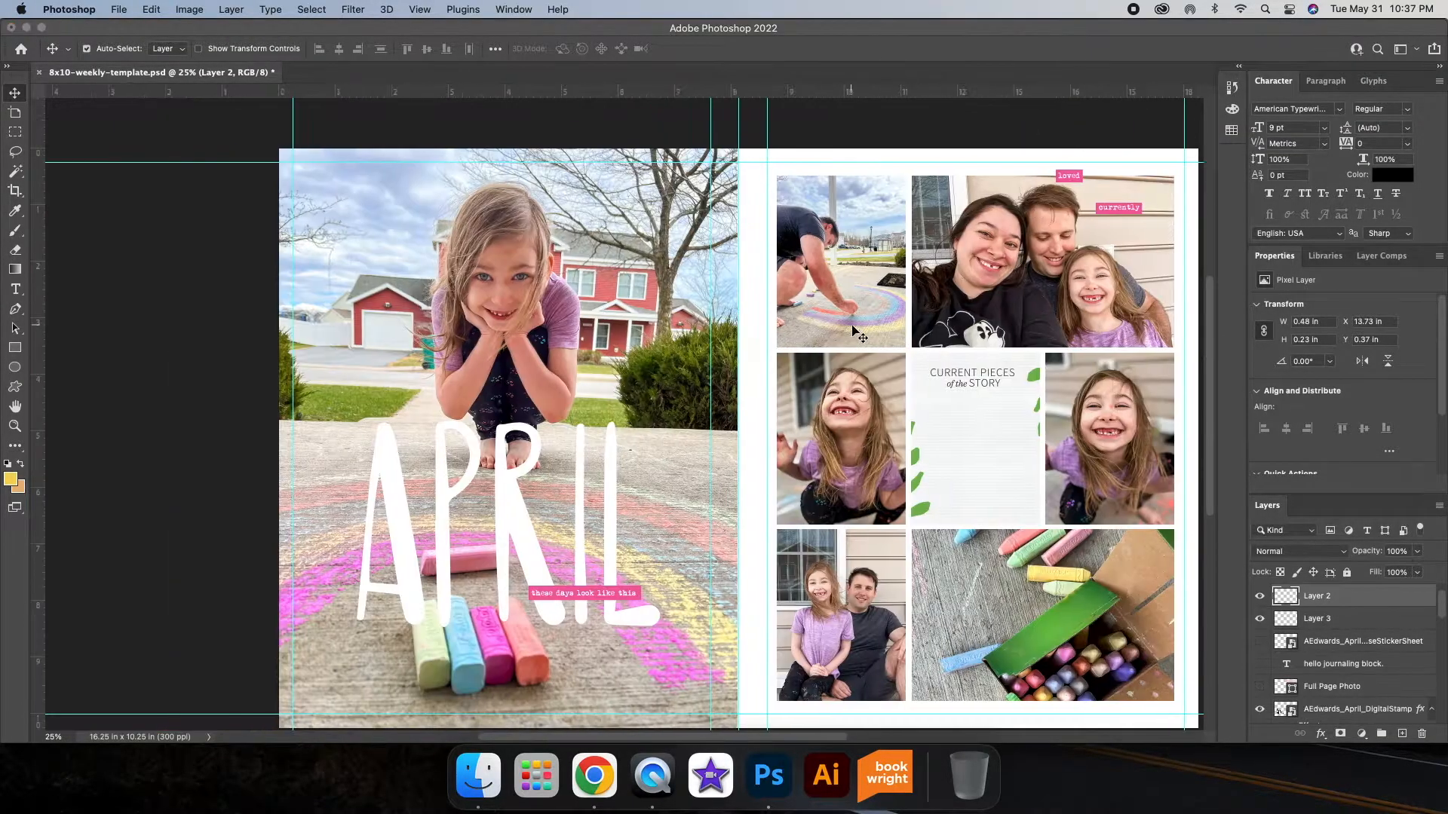
- Show the hello journaling block text layer and position its text box on the Current Pieces of the Story card
scroll(882, 332, "right", 3)
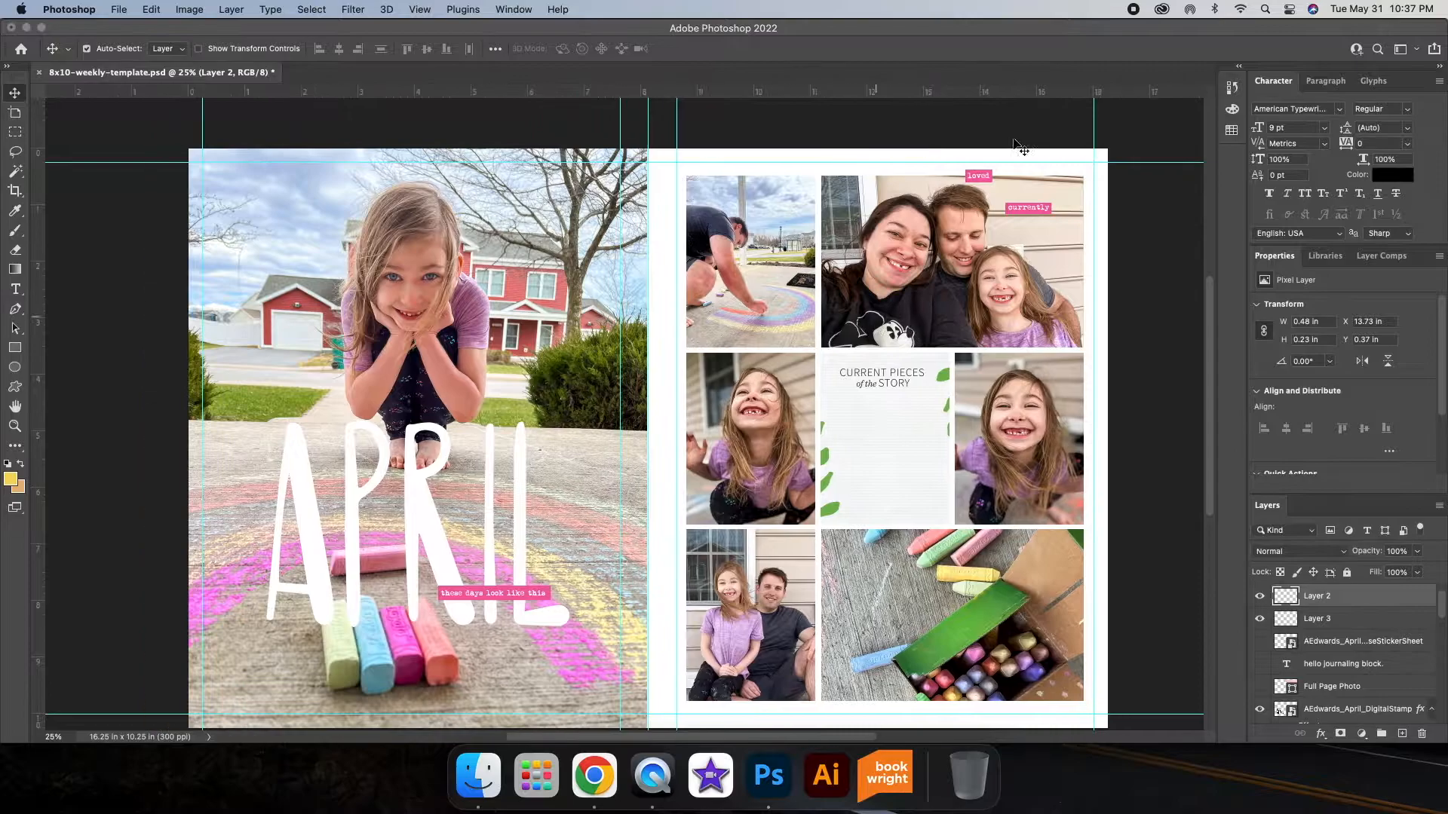
scroll(1199, 594, "up", 1)
scroll(1199, 594, "down", 1)
scroll(1407, 669, "down", 2)
left_click(1259, 613)
left_click_drag(309, 257, 862, 394)
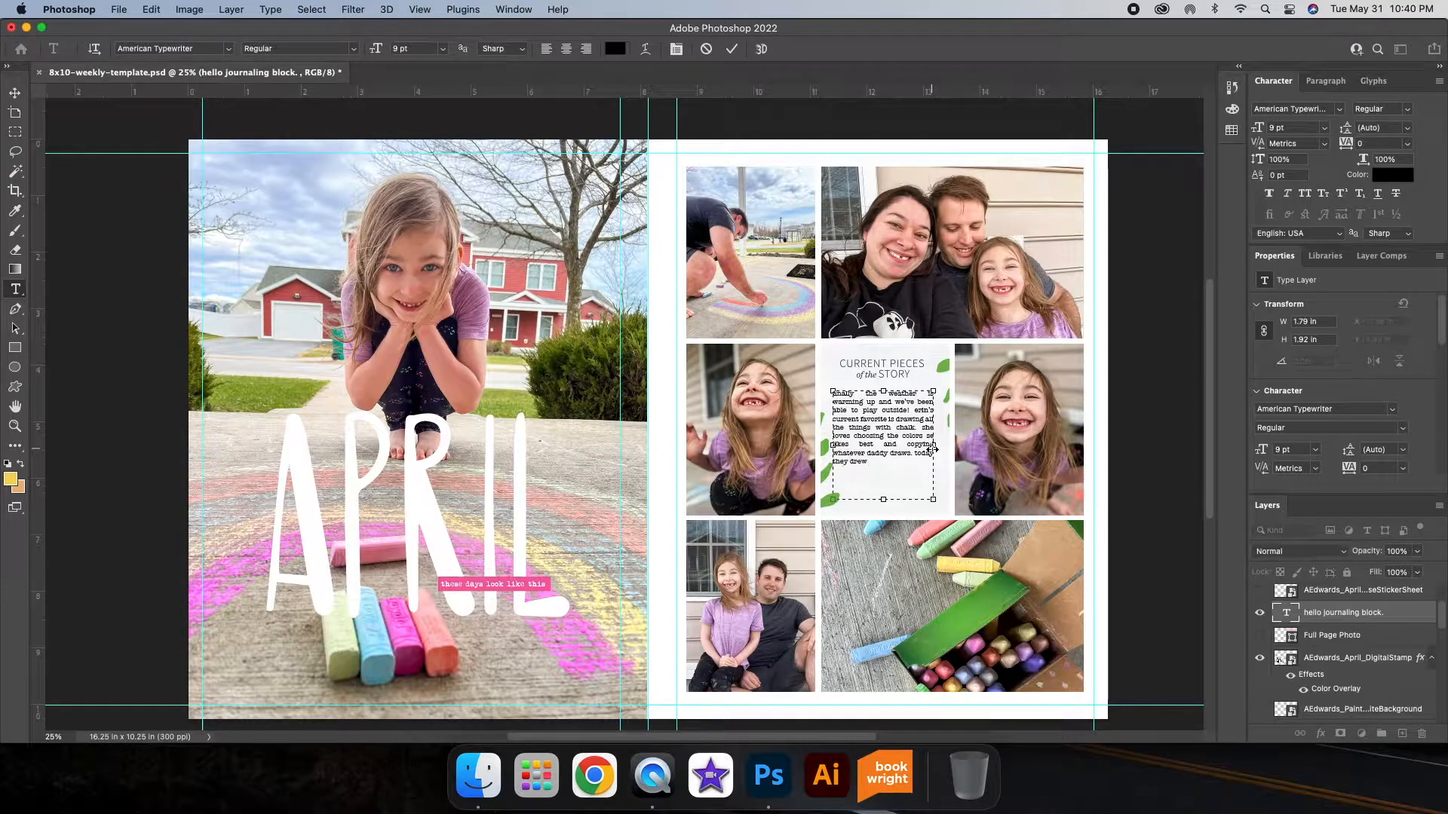
- Continue the journaling with "lots and lots of rainbows, Olaf the snowman, and a mountain scene. she likes going big and drew us a huge snake"
type("f the snowman,")
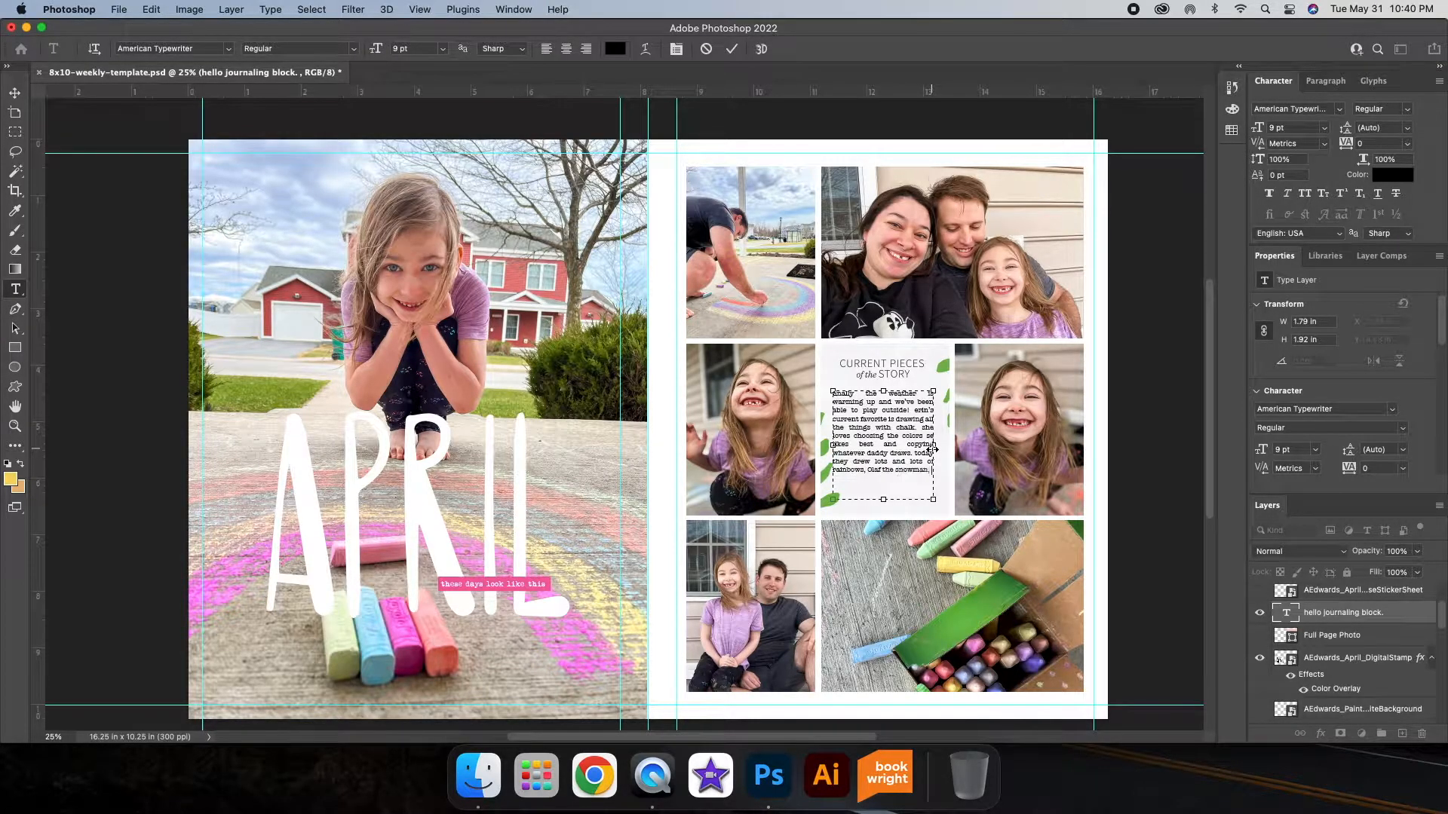
type(" and a mountain scene. she likes going big and drew us a ra")
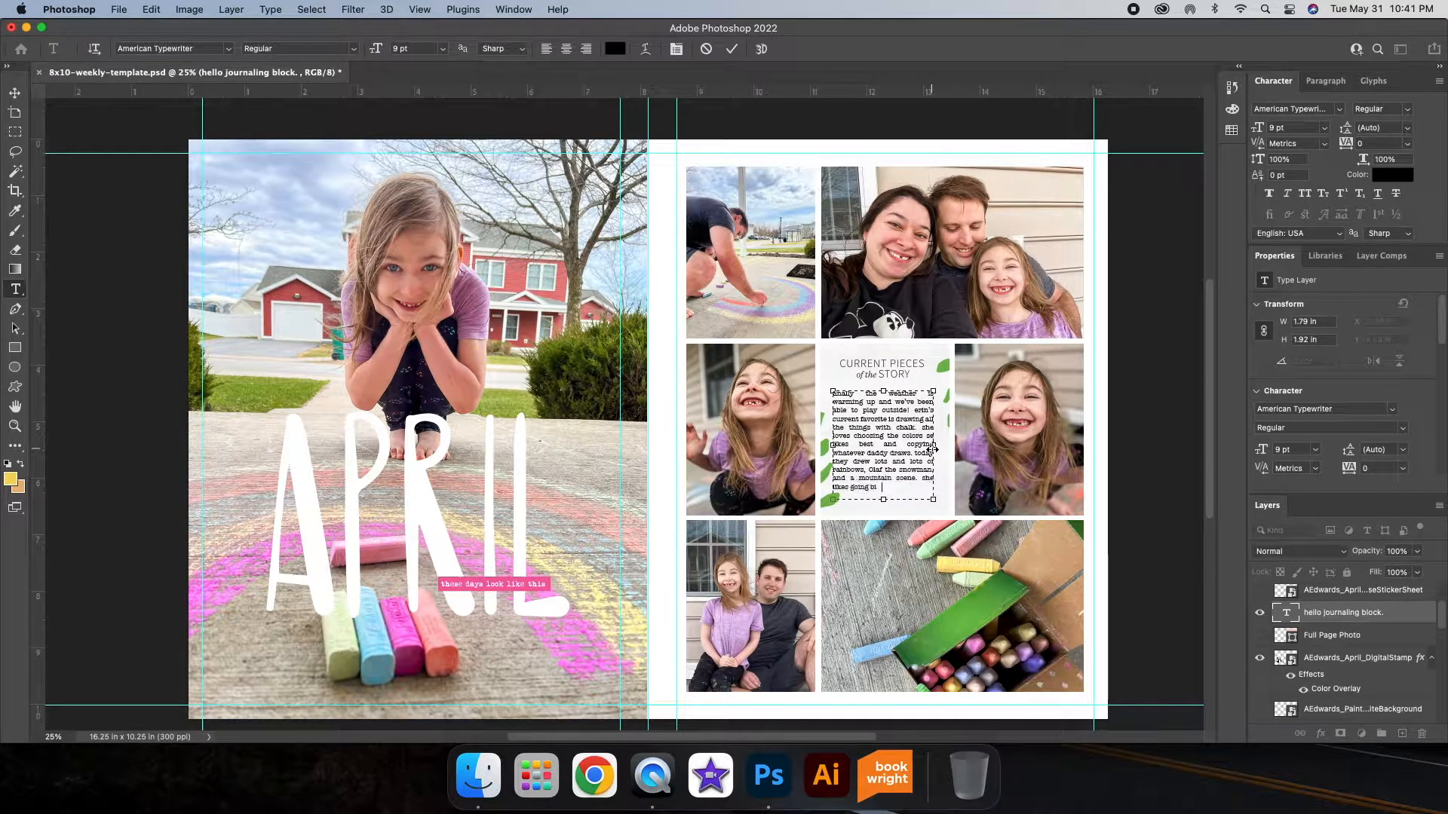
- Enlarge the text box to about 1.89 by 2.06 in and finish with "filled the length of the porch. love seeing that creativity shine."
left_click_drag(882, 500, 882, 506)
left_click_drag(883, 391, 883, 387)
left_click_drag(933, 445, 940, 446)
type("length of the porch.")
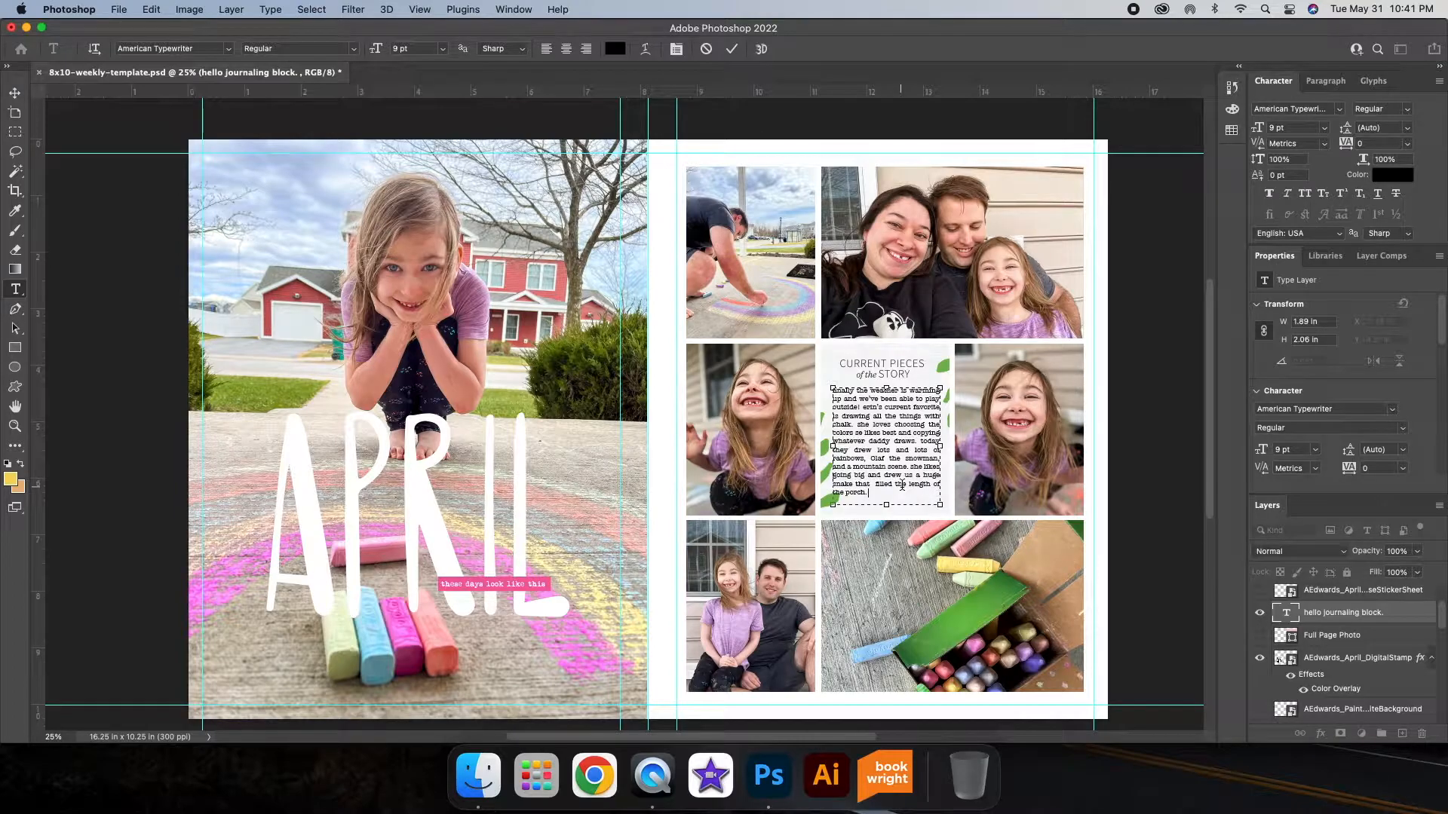
type(" love seeing that creativ")
scroll(902, 485, "down", 2)
key("super+Return")
key("v")
left_click(893, 333)
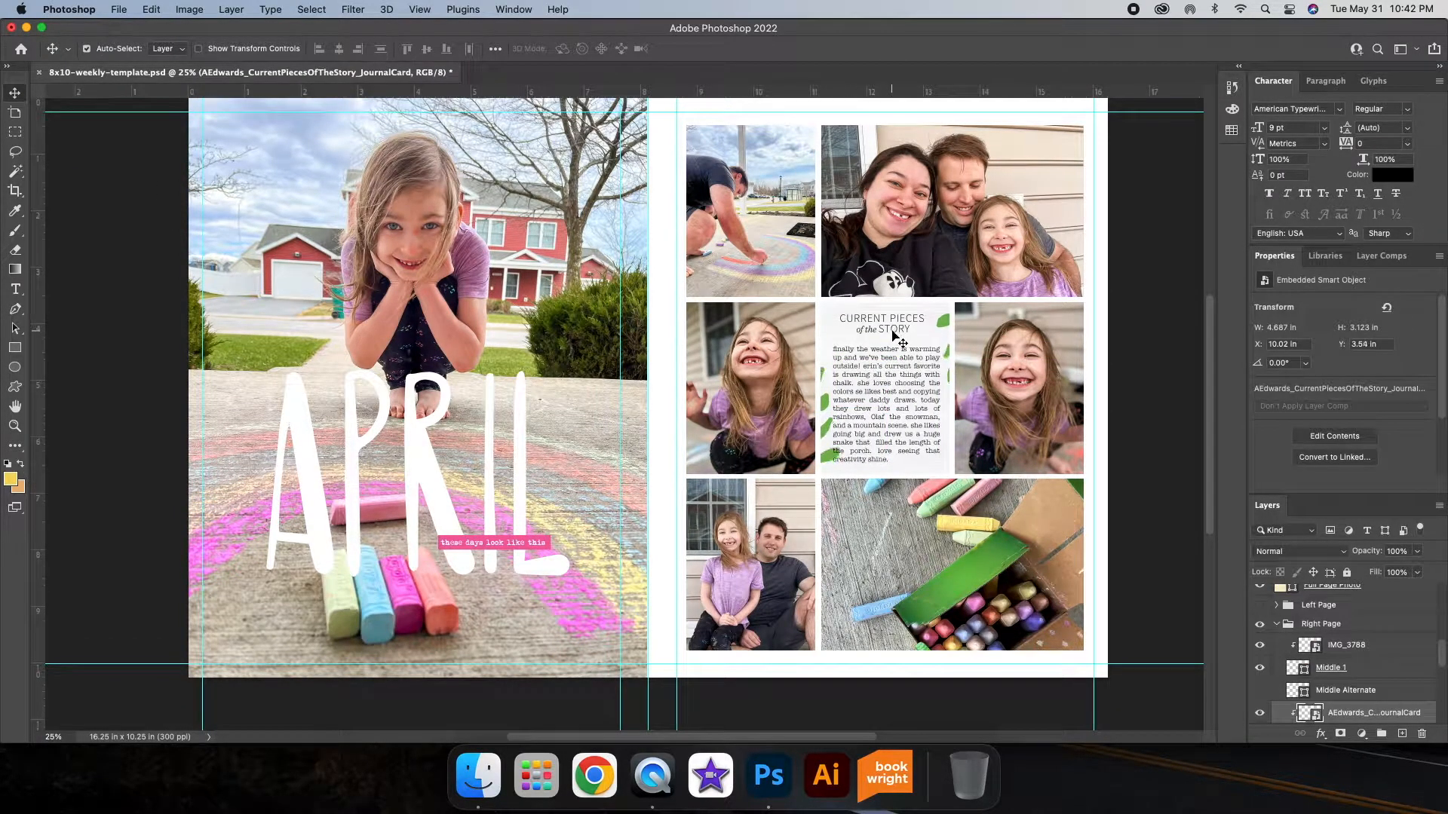
scroll(977, 498, "down", 2)
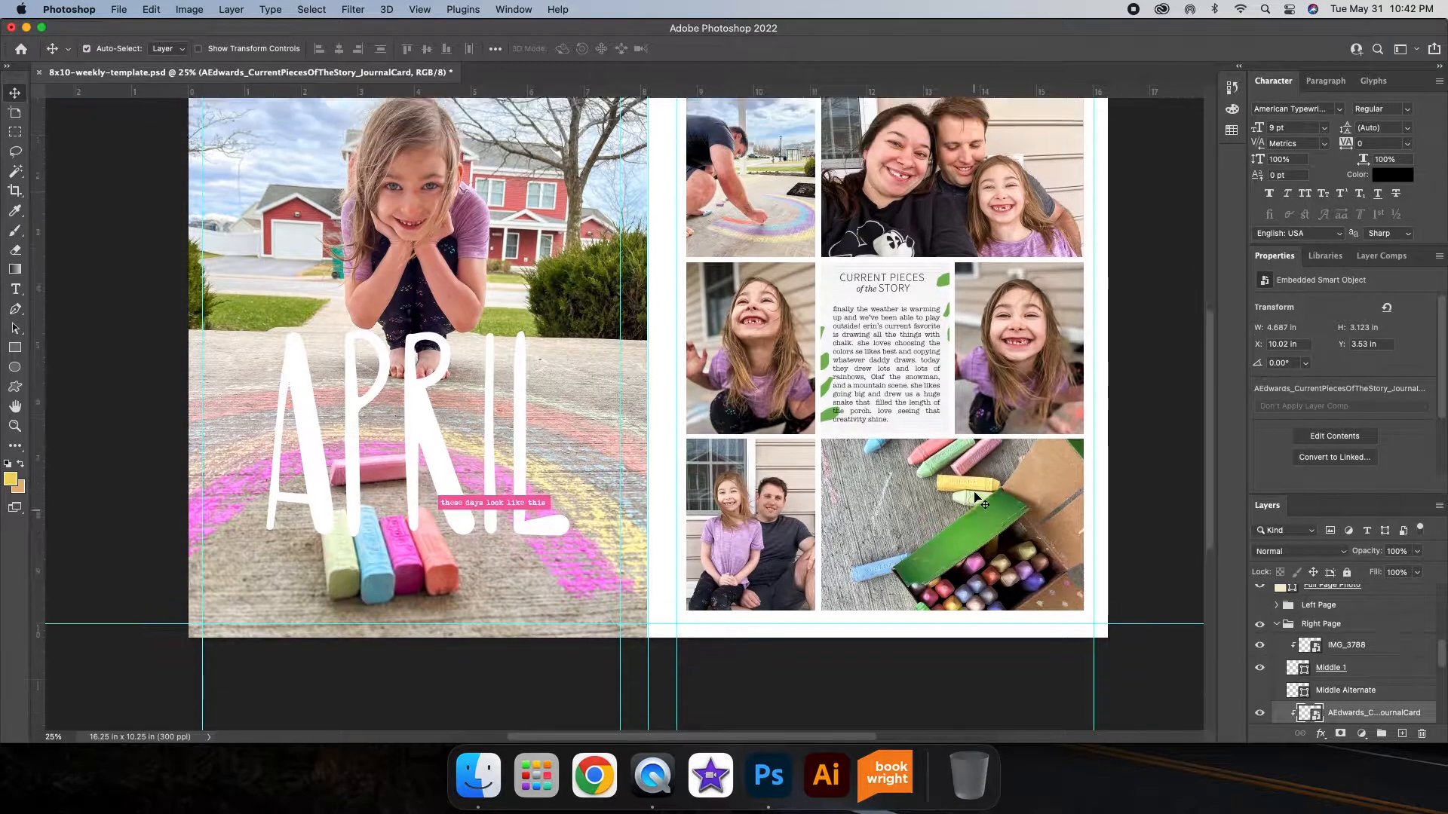
scroll(978, 497, "up", 3)
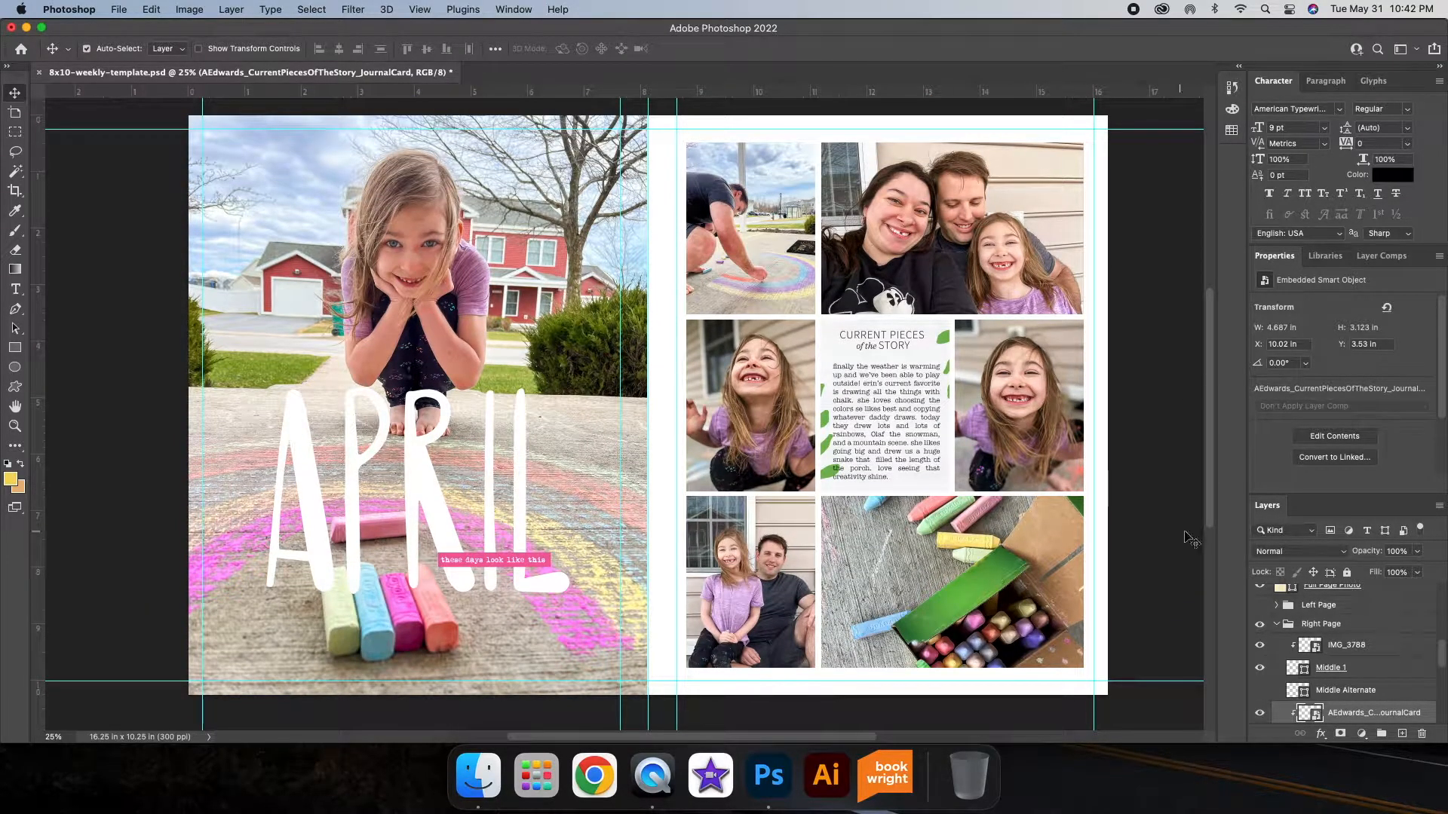
- Show the yellow flower again, place it over the gap between the two upper photos and fine-tune its size and height
scroll(1386, 657, "up", 5)
left_click(1260, 661)
left_click_drag(592, 555, 845, 204)
left_click(150, 10)
mouse_move(178, 342)
left_click(383, 363)
left_click_drag(826, 175, 831, 172)
key("Return")
key("shift+Down")
key("shift+Down")
key("shift+Down")
key("shift+Down")
key("shift+Up")
key("shift+Up")
key("shift+Up")
- Show the "loved" and "currently" labels and place "currently" over the inner edge of the yellow flower
scroll(849, 198, "down", 2)
scroll(1076, 478, "right", 3)
scroll(1076, 478, "up", 4)
scroll(1380, 643, "up", 10)
left_click(1260, 619)
left_click_drag(856, 219, 717, 232)
left_click_drag(706, 233, 662, 235)
left_click(1261, 642)
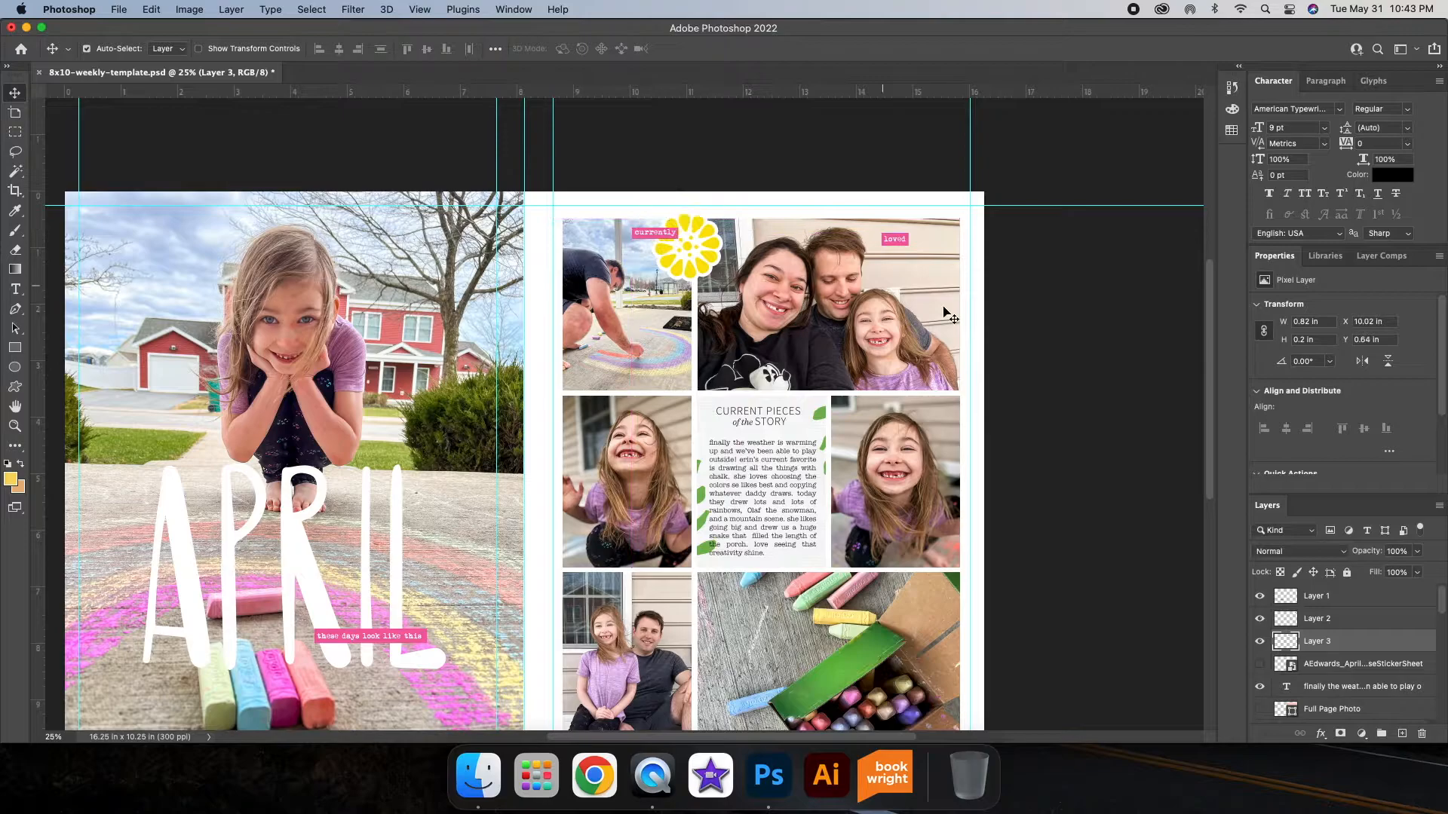
- Move the "loved" label to the lower corner of the father-and-daughter photo on the right page
scroll(914, 243, "down", 2)
left_click_drag(895, 183, 665, 677)
scroll(1331, 705, "down", 1)
scroll(1330, 701, "up", 1)
- Place the pink AEdwards_PaintedWoodVeneerFlower3_WhiteBackground flower from the kit over the gap between the two lower photos, about 1.5 in wide
left_click(1312, 668)
left_click(478, 776)
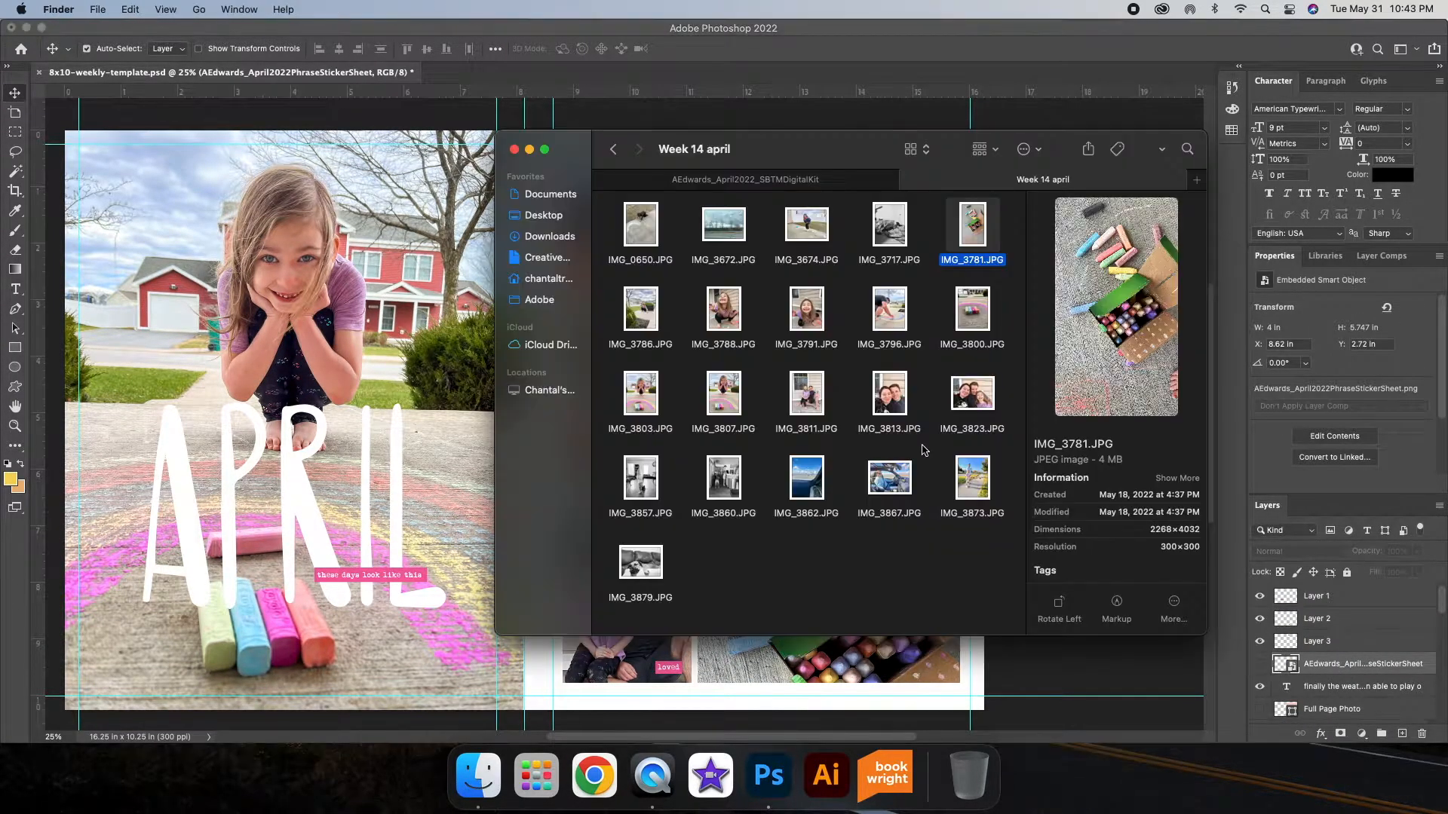
left_click(759, 181)
double_click(823, 230)
left_click(970, 247)
left_click_drag(968, 248, 803, 660)
left_click_drag(512, 421, 708, 583)
key("Return")
- Move the pink flower onto the L of APRIL, bring it to the front and hide the "loved" label
left_click_drag(678, 671, 631, 483)
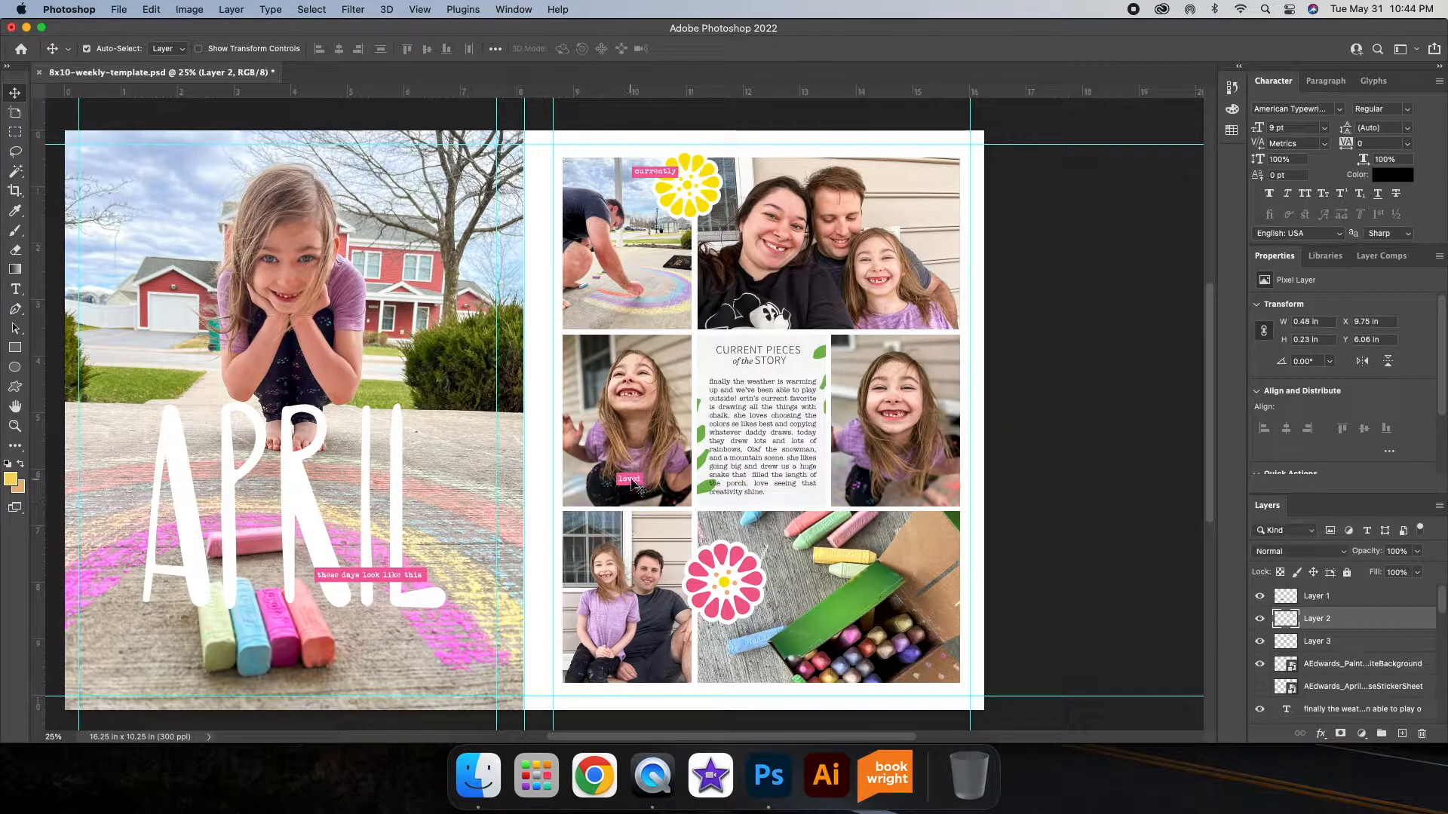
left_click_drag(740, 571, 731, 537)
left_click_drag(633, 481, 457, 536)
left_click(1260, 618)
left_click(742, 560)
key("super+shift+bracketright")
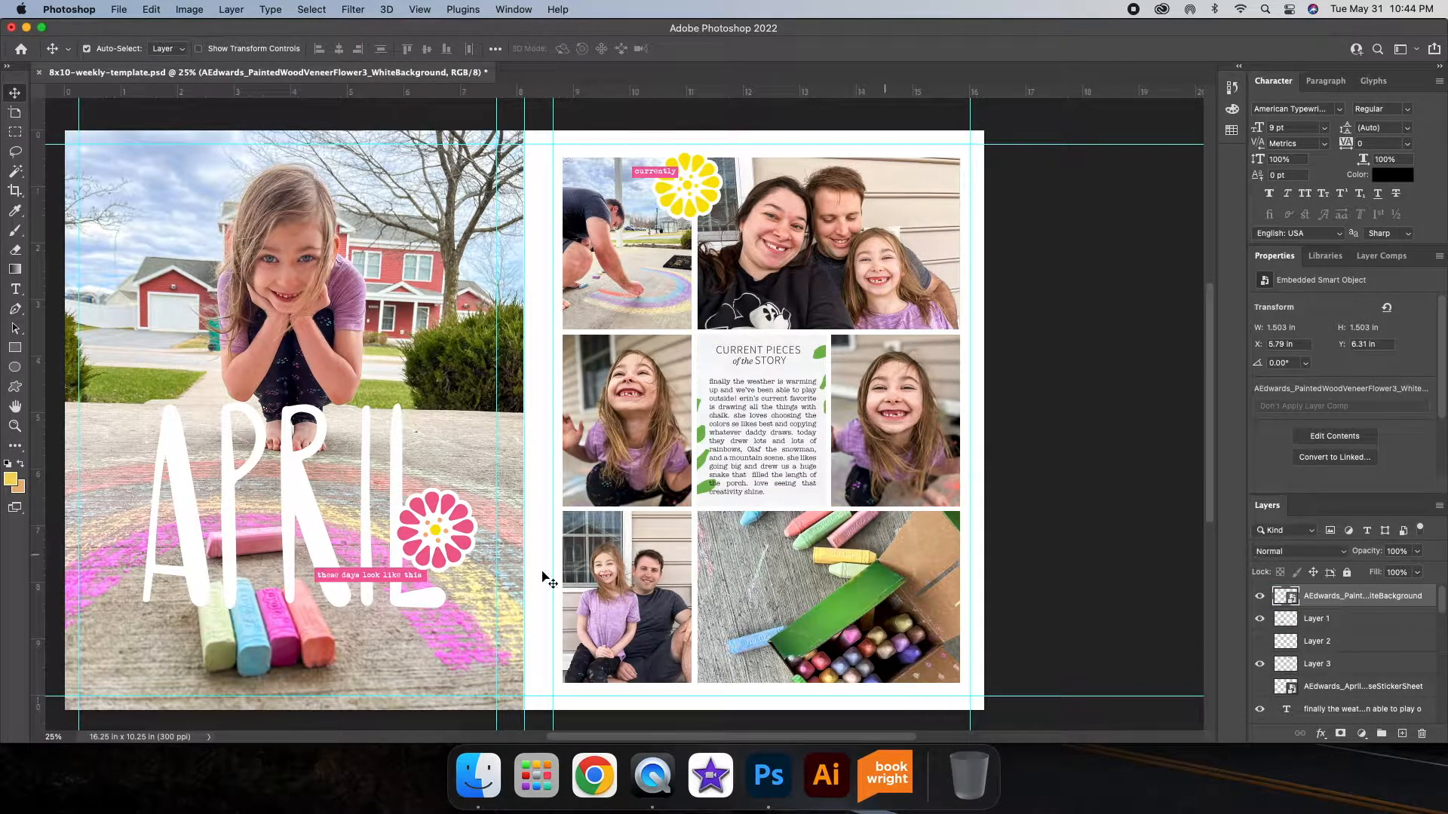
- Place the teal AEdwards_PaintedWoodVeneerFlower1_WhiteBackground flower over the gap between the two lower photos, about 1.29 in wide
key("super+Tab")
left_click(640, 225)
left_click_drag(650, 228, 723, 581)
key("Return")
- Show the "loved" label, move the teal flower's layer below the phrase labels and set the label beside the flower
left_click(1259, 663)
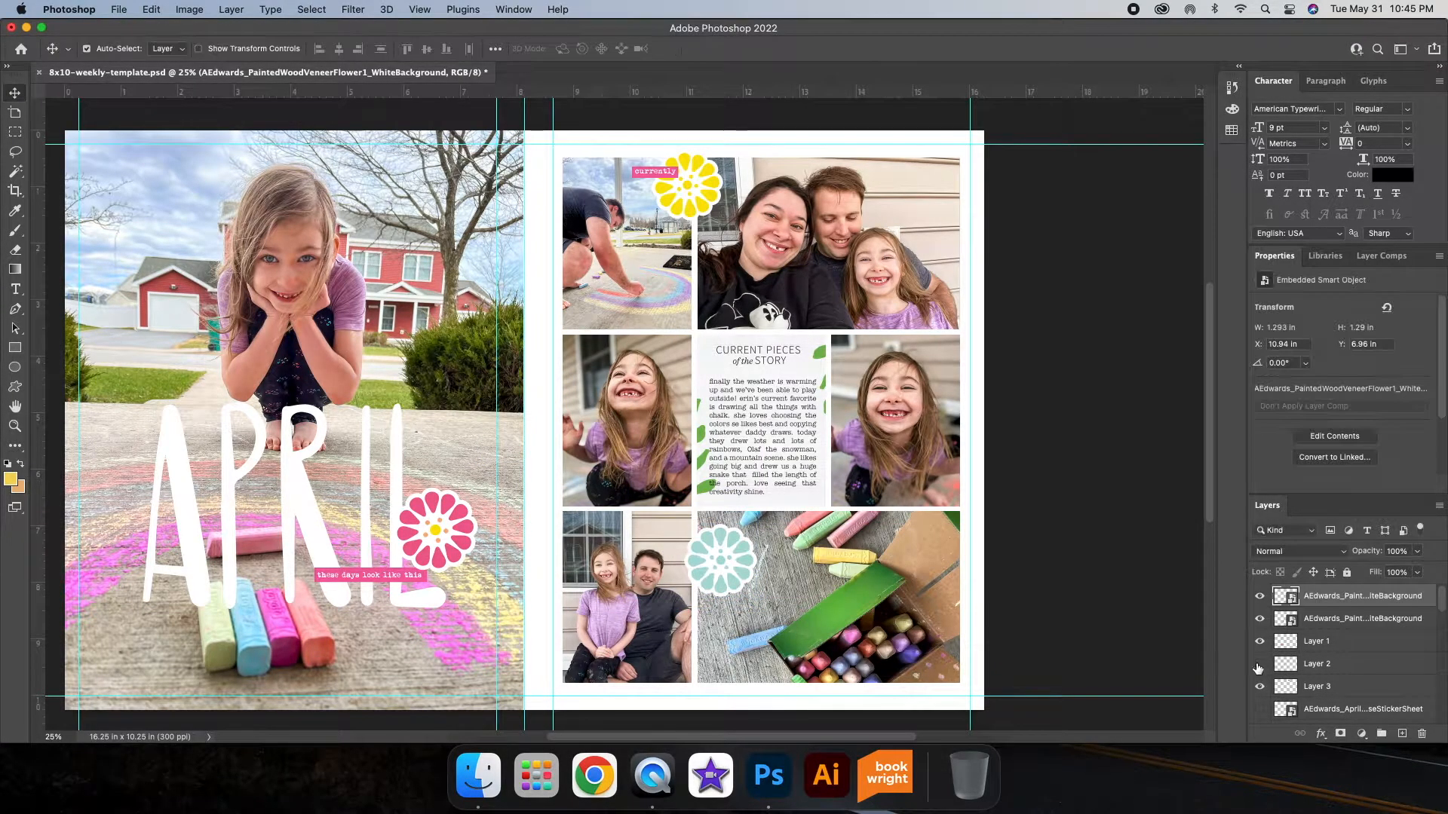
left_click_drag(1350, 596, 1352, 689)
left_click_drag(751, 586, 759, 568)
- Copy the "sunny days" phrase from the sticker sheet to its own layer, place it by the teal flower and hide the sheet
scroll(1258, 662, "down", 2)
left_click(1259, 666)
left_click(1377, 669)
mouse_move(627, 490)
left_mouse_down()
mouse_move(598, 446)
mouse_move(640, 418)
mouse_move(758, 592)
mouse_move(777, 567)
mouse_move(768, 581)
left_mouse_up()
key("m")
right_click(629, 414)
left_click(666, 518)
key("v")
left_click(1260, 689)
- Reorder the phrase layers and arrange the "loved" and "sunny days" labels around the teal flower
left_click_drag(1388, 667, 1393, 632)
mouse_move(763, 569)
left_mouse_down()
mouse_move(717, 564)
mouse_move(757, 568)
mouse_move(761, 584)
left_mouse_up()
scroll(910, 565, "down", 1)
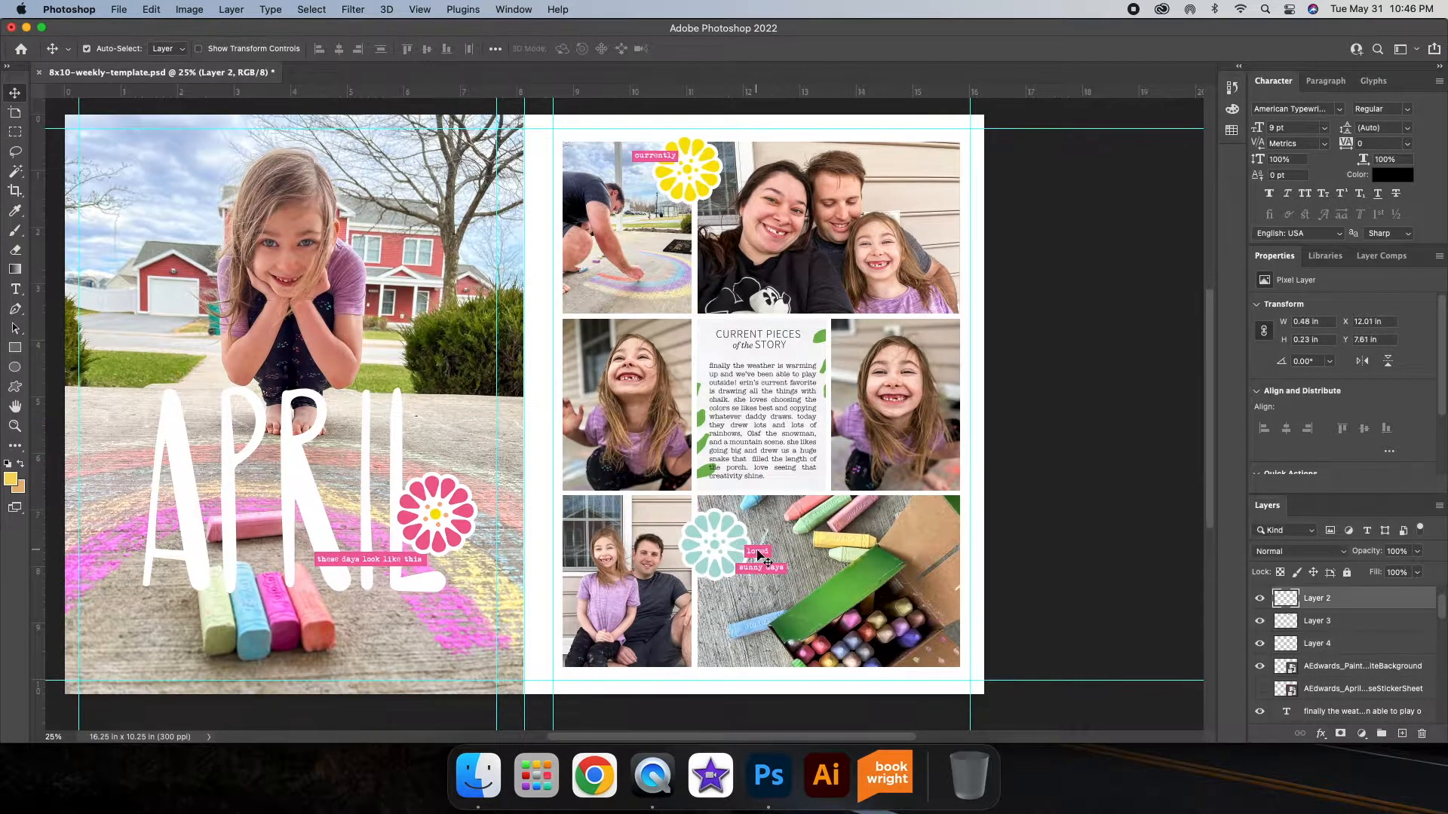
left_click(729, 537)
mouse_move(728, 539)
left_mouse_down()
mouse_move(717, 528)
mouse_move(750, 536)
left_mouse_up()
left_click_drag(760, 568, 706, 541)
- Hide the "loved" label and try the teal flower and "sunny days" label in different spots around the lower photos
left_click(1259, 598)
left_click(1259, 597)
left_click_drag(771, 567, 675, 650)
left_click_drag(699, 538, 690, 507)
left_click_drag(640, 641, 934, 521)
left_click_drag(731, 537, 880, 525)
mouse_move(876, 614)
left_mouse_down()
mouse_move(878, 588)
mouse_move(888, 601)
left_mouse_up()
left_click(151, 9)
mouse_move(181, 350)
left_click(407, 371)
left_click_drag(706, 363, 673, 356)
left_click_drag(832, 546, 833, 618)
left_click_drag(877, 548, 877, 550)
key("Escape")
- Undo the last change and place the "sunny days" label over the lower outer edge of the teal flower
left_click(151, 9)
left_click(154, 29)
left_click_drag(902, 522, 775, 540)
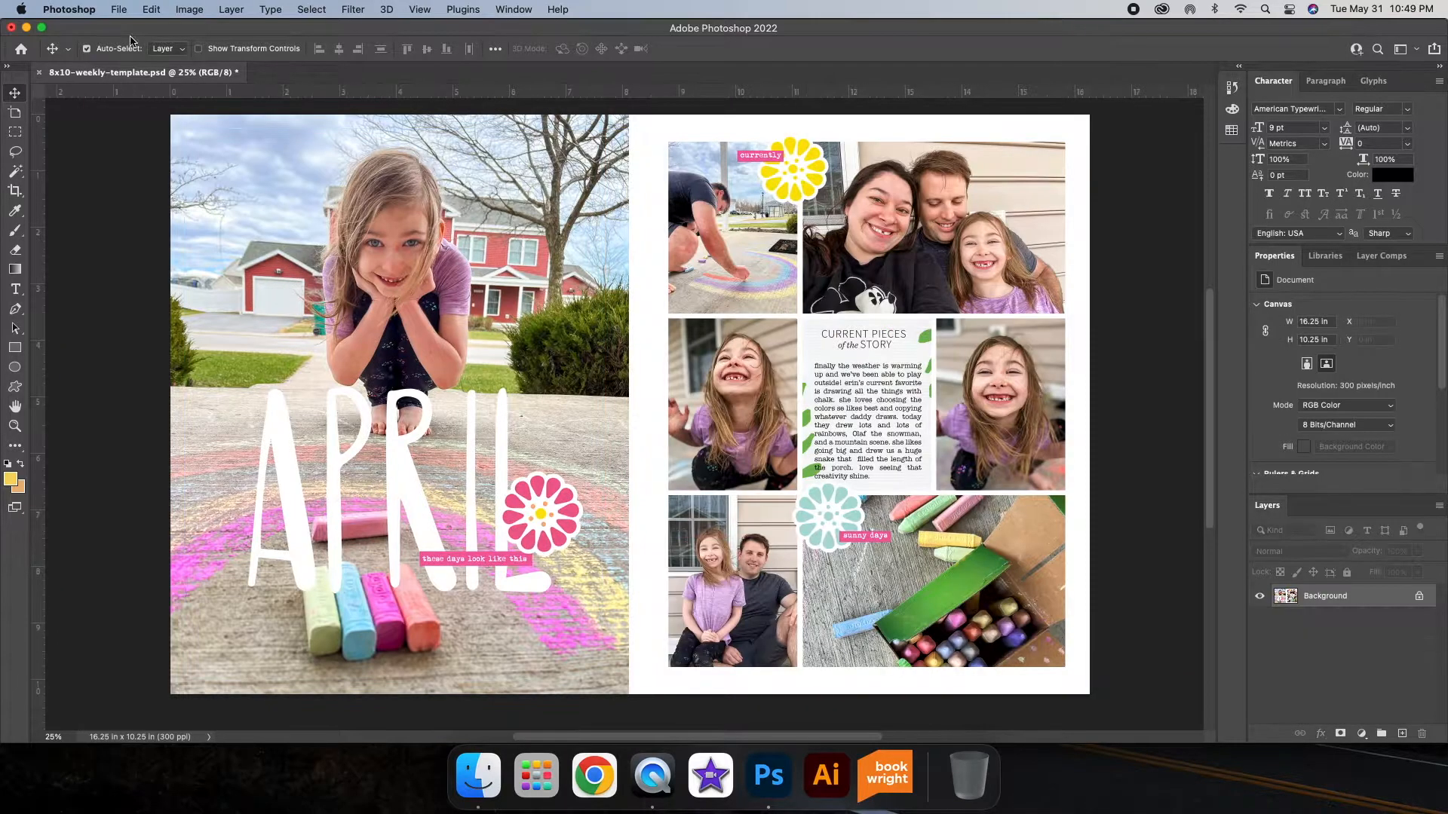
- Export the flattened April spread as a JPEG with Save for Web
left_click(120, 9)
key("super+alt+shift+s")
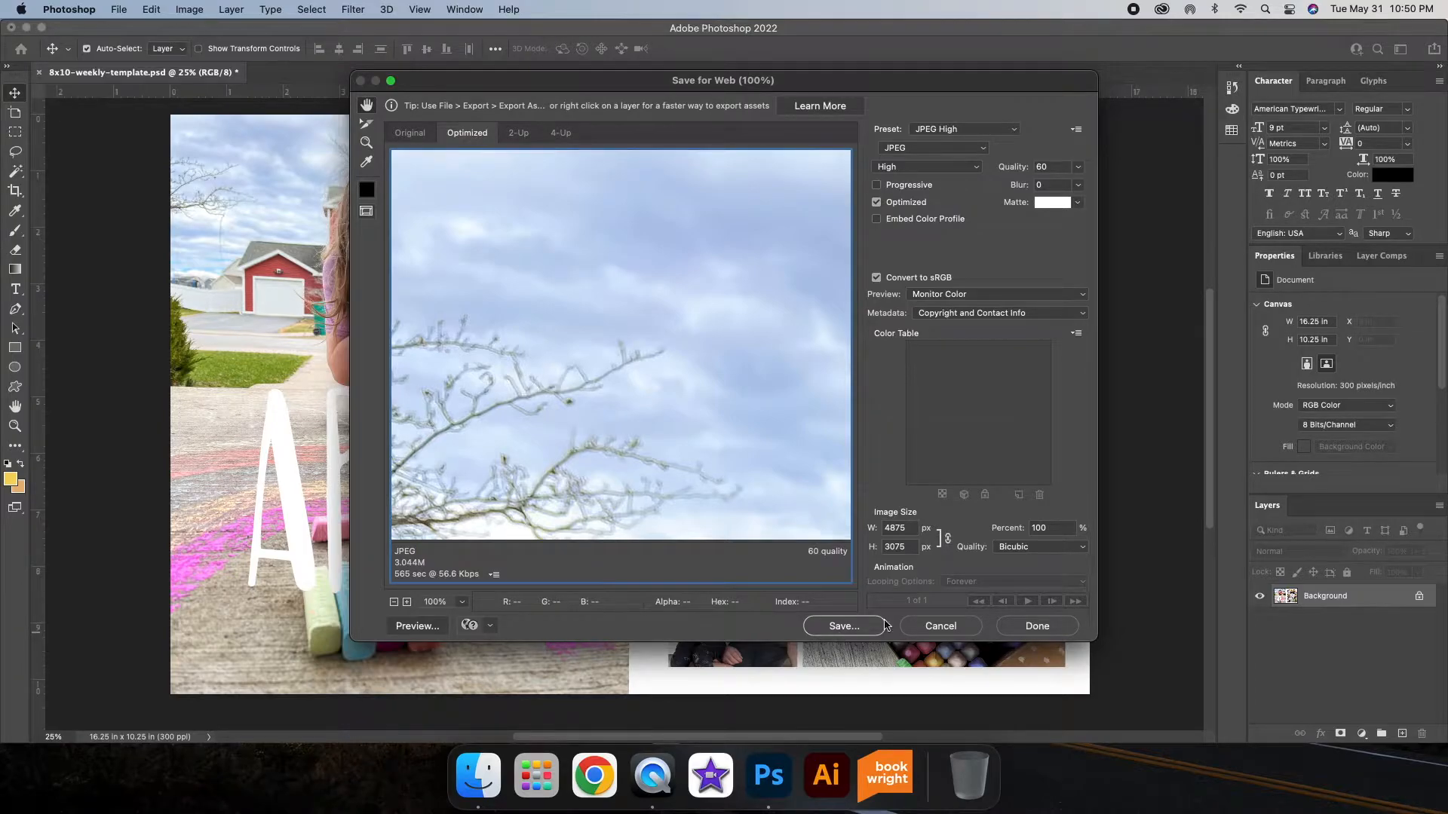
left_click(1079, 169)
left_click(1079, 186)
left_click(1001, 330)
left_click_drag(544, 400, 743, 170)
left_click_drag(754, 437, 543, 203)
left_click_drag(731, 242, 656, 387)
left_click(1079, 169)
left_click_drag(1075, 186, 1056, 187)
left_click(950, 170)
left_click(941, 184)
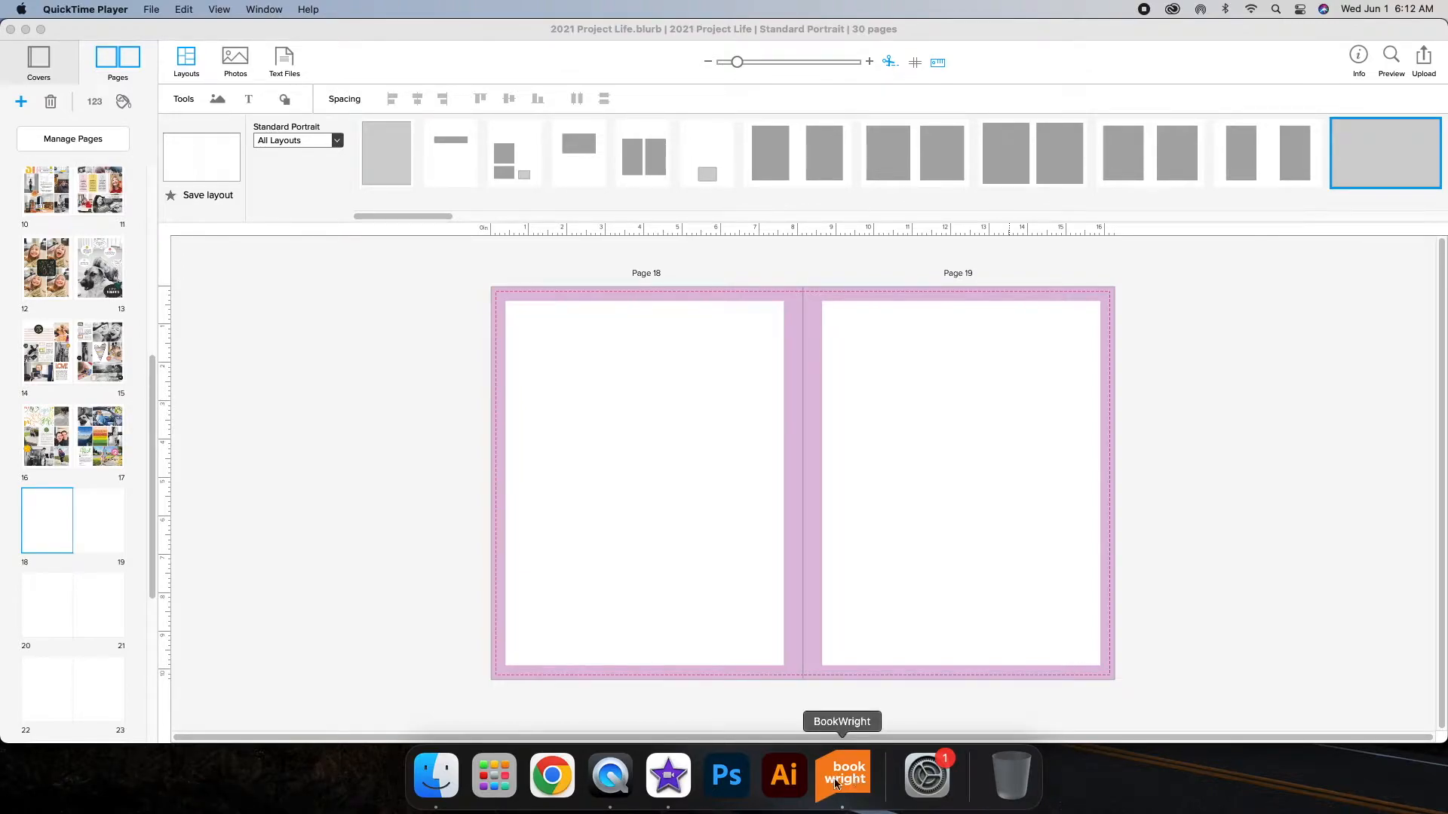
- Switch to the BookWright project and review the page thumbnails of the earlier spreads down to the empty pages 18 and 19
scroll(73, 517, "up", 5)
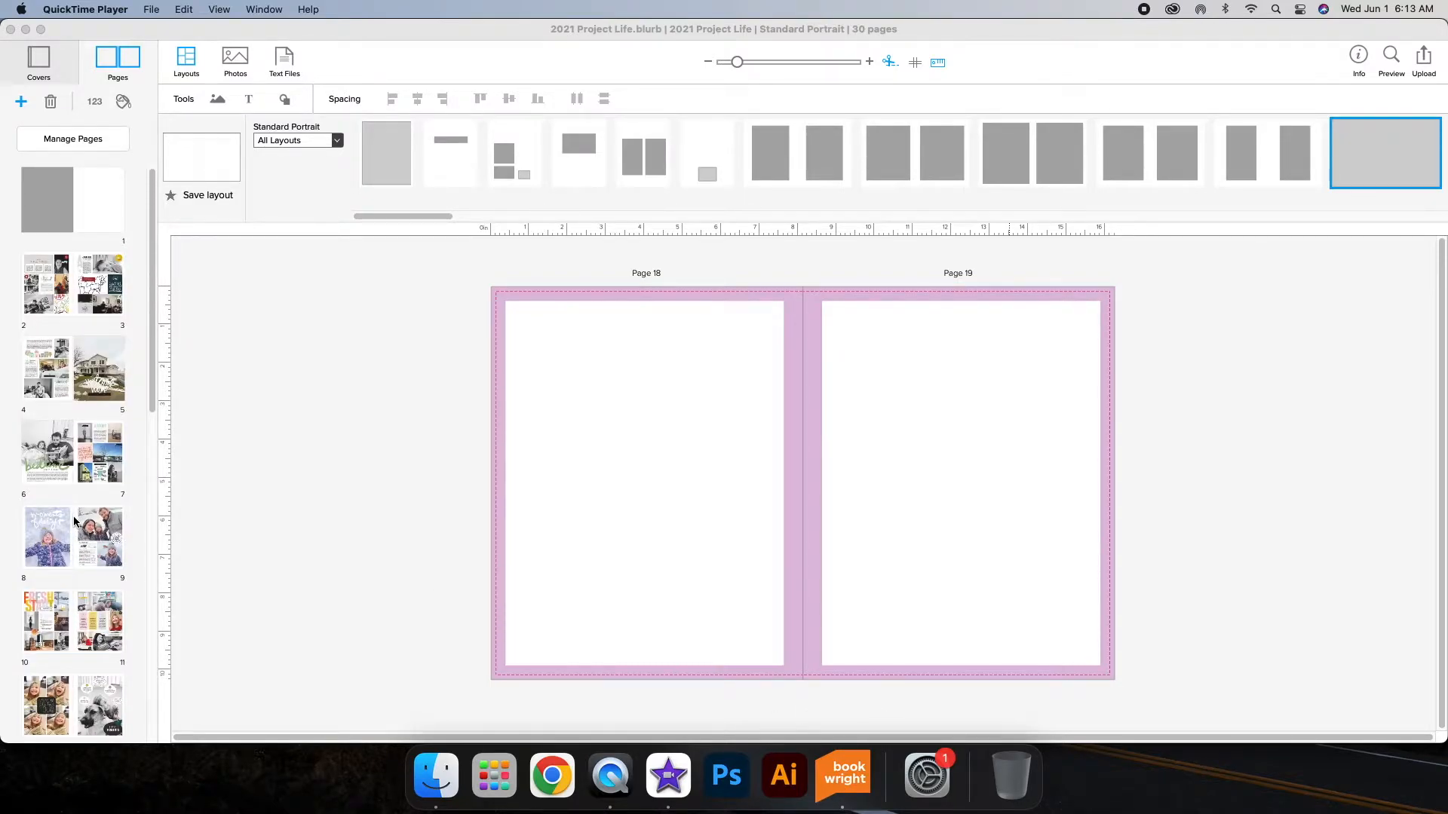
scroll(104, 494, "down", 10)
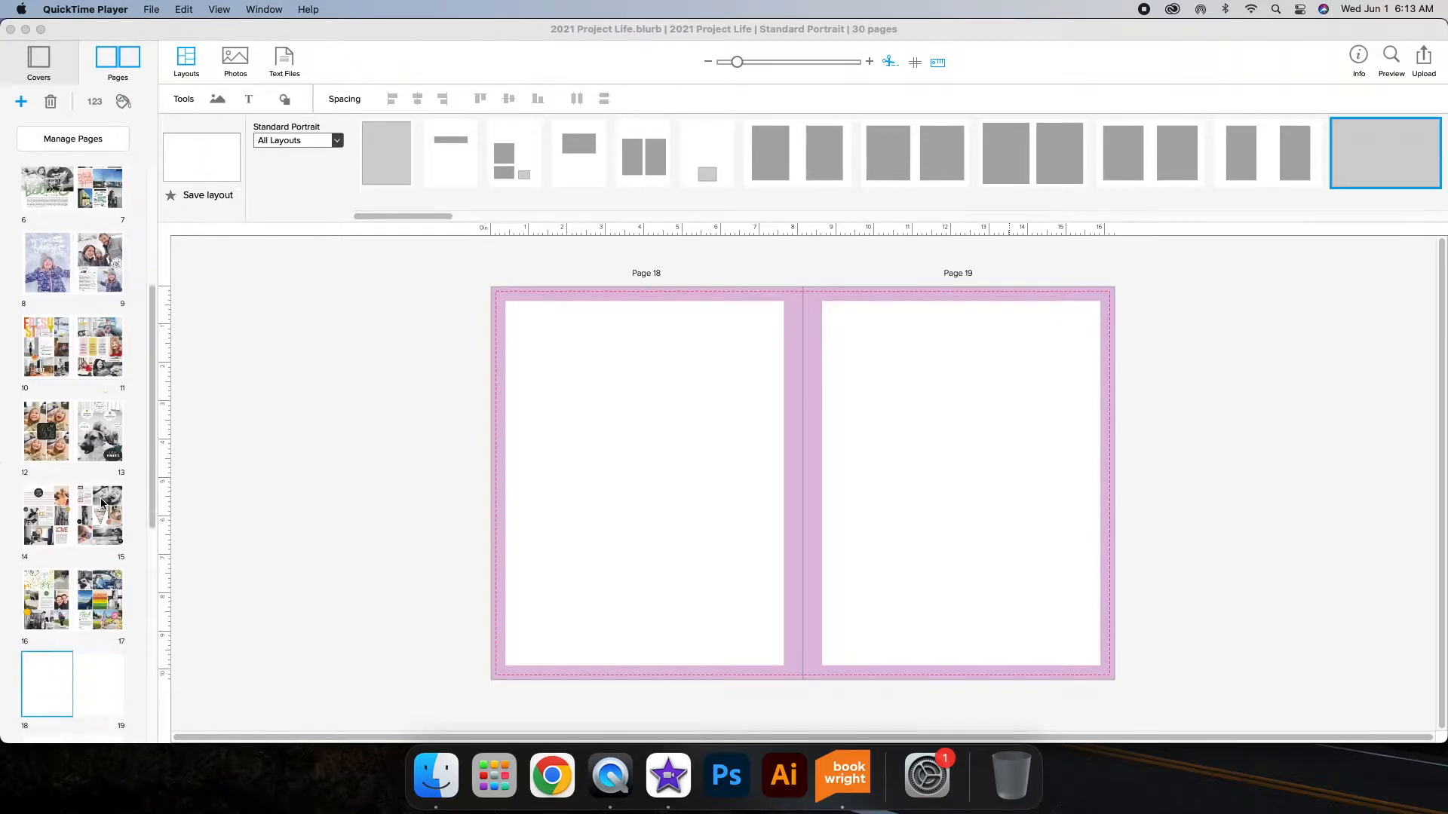
scroll(102, 501, "up", 6)
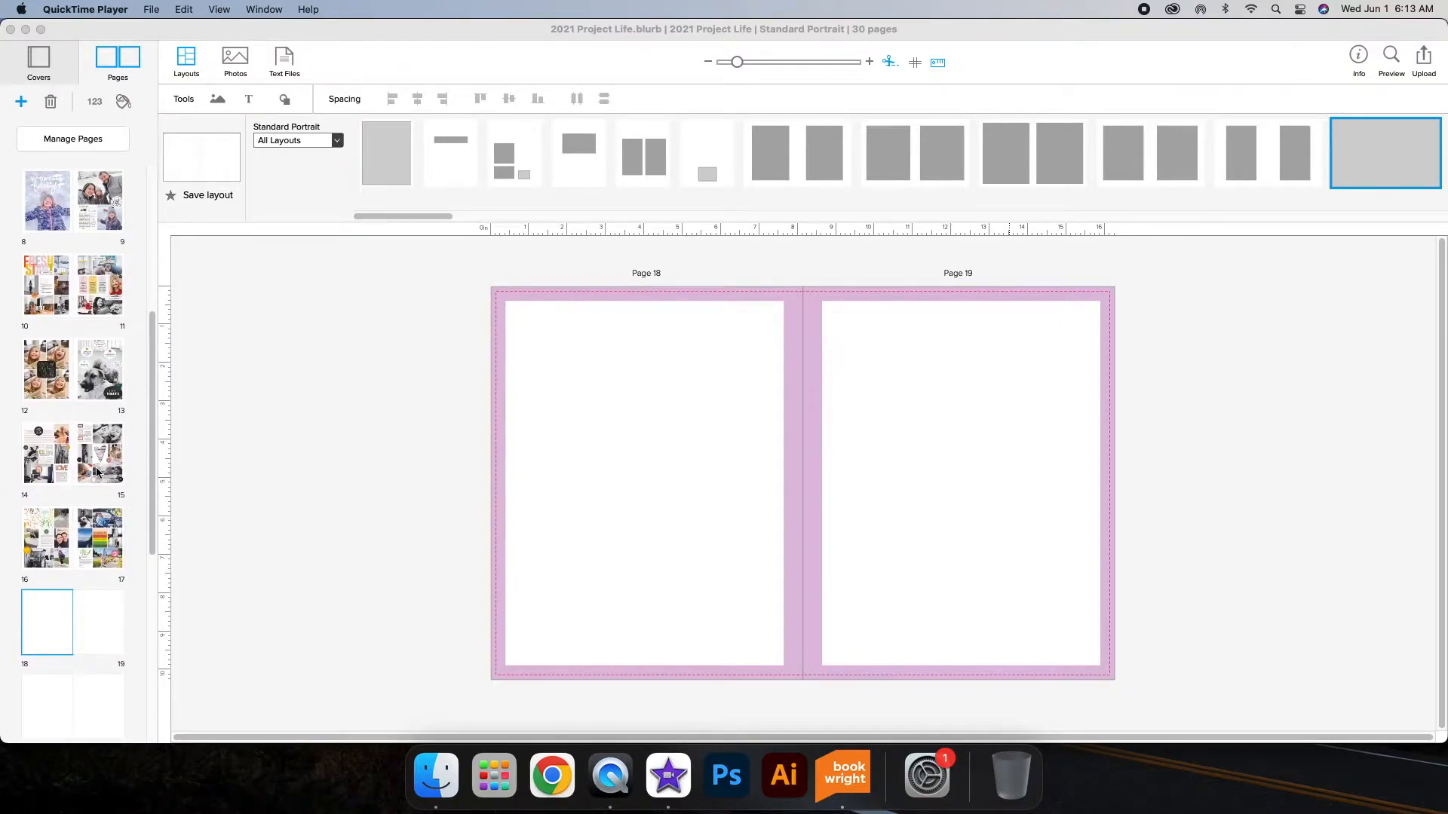
scroll(96, 473, "down", 1)
scroll(97, 473, "up", 6)
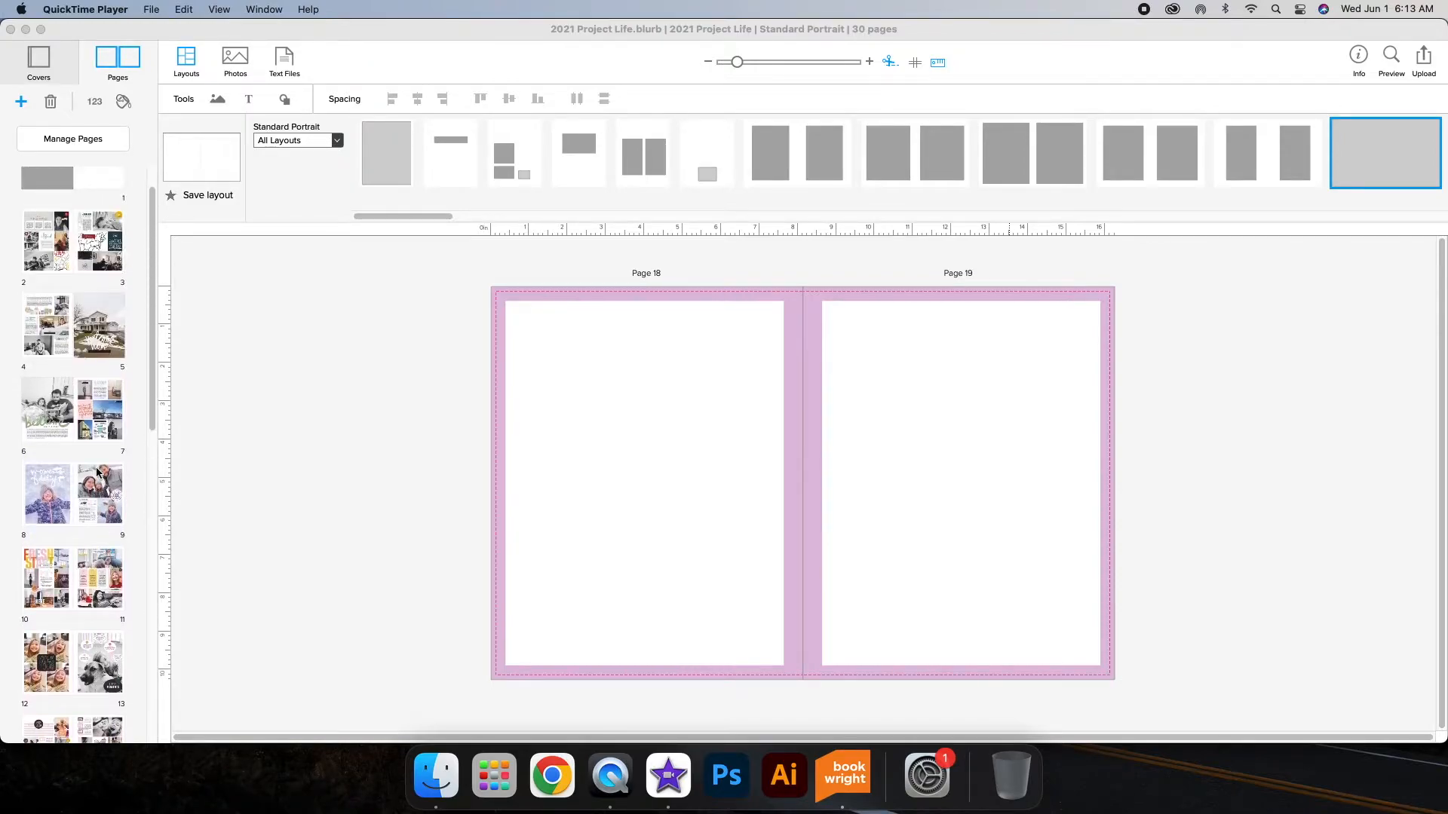
scroll(97, 472, "down", 3)
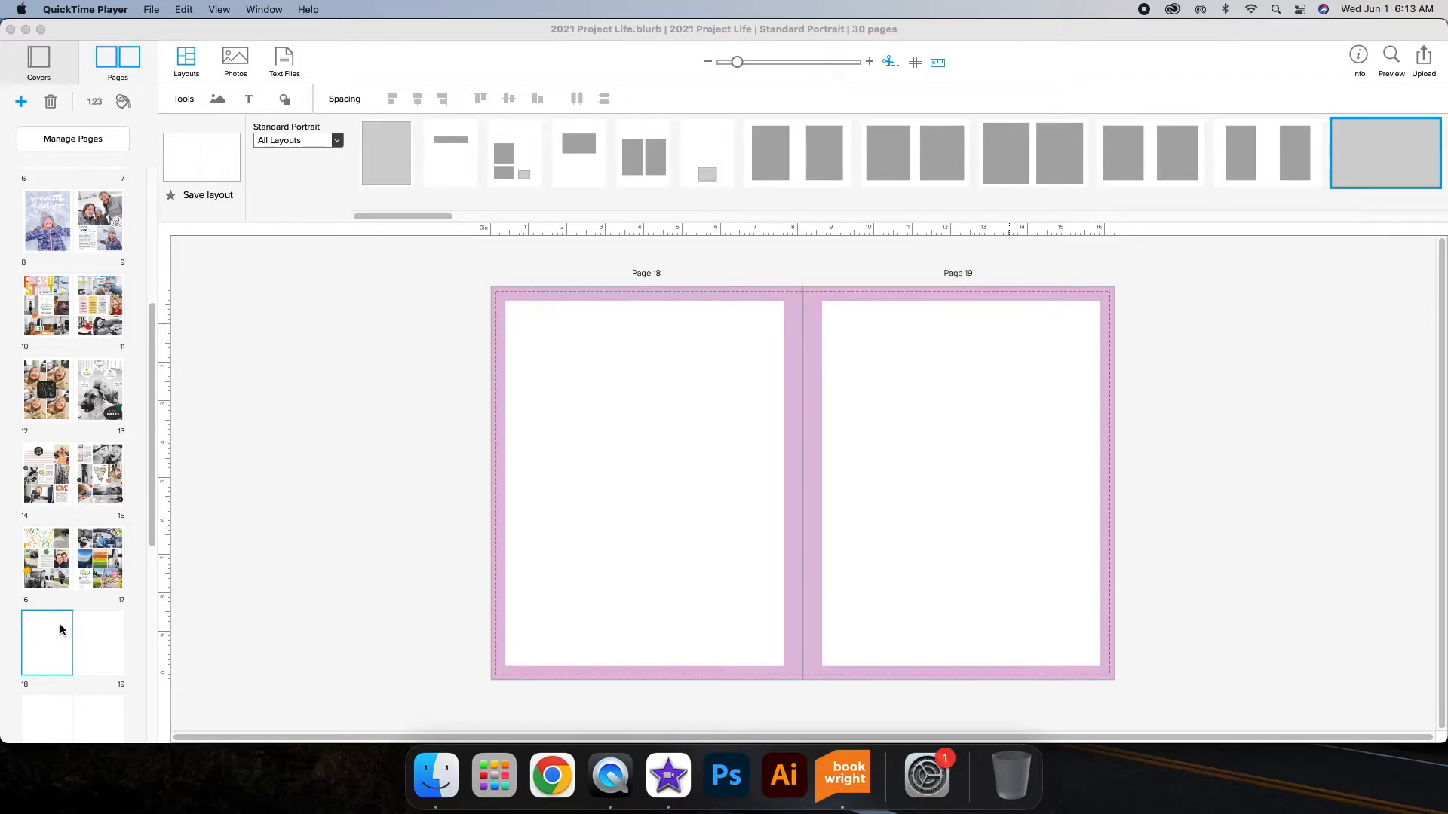
scroll(75, 629, "down", 2)
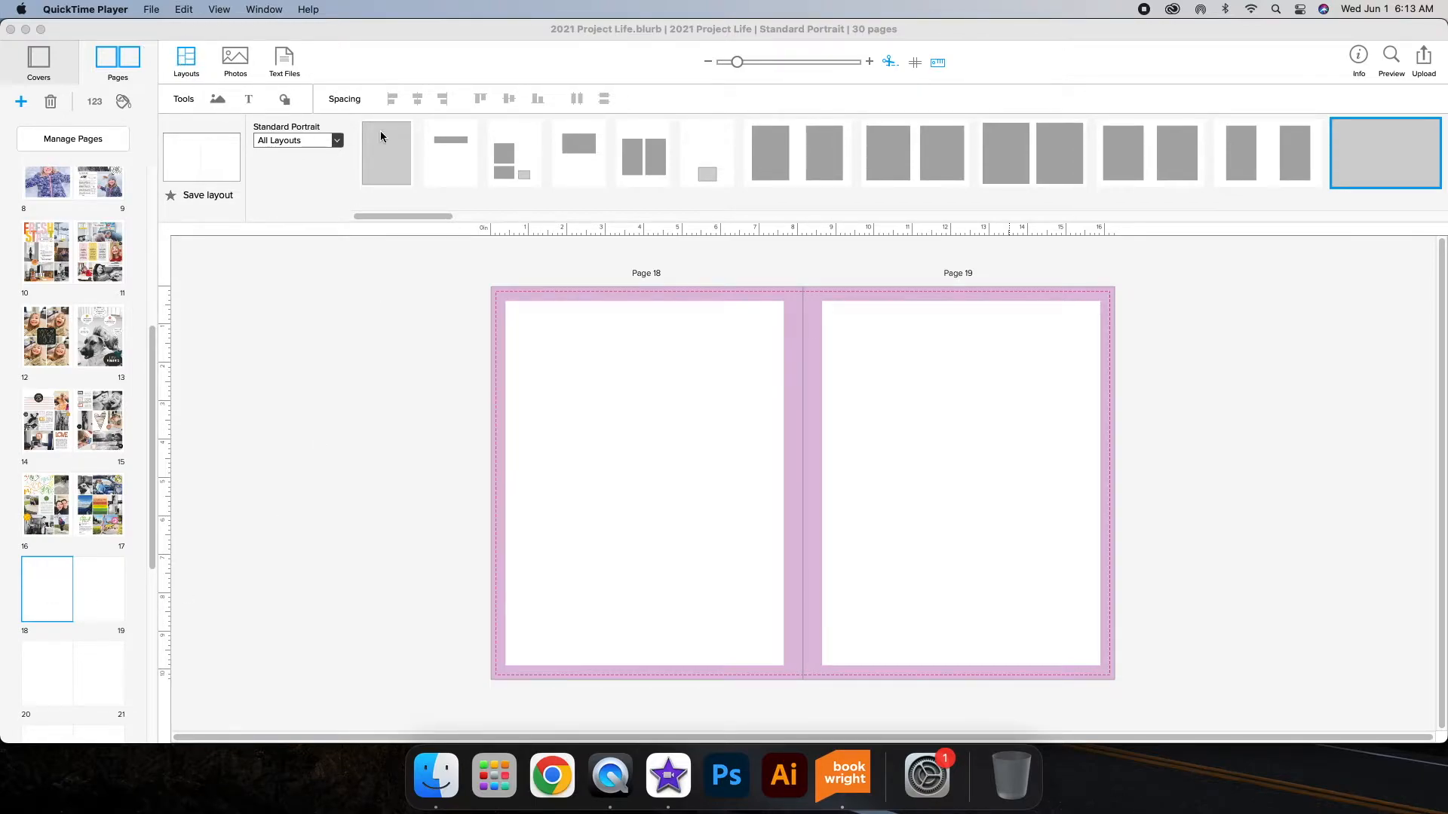
- Apply the full two-page single-image layout to pages 18 and 19 and fill it with the April spread image
scroll(1146, 160, "right", 5)
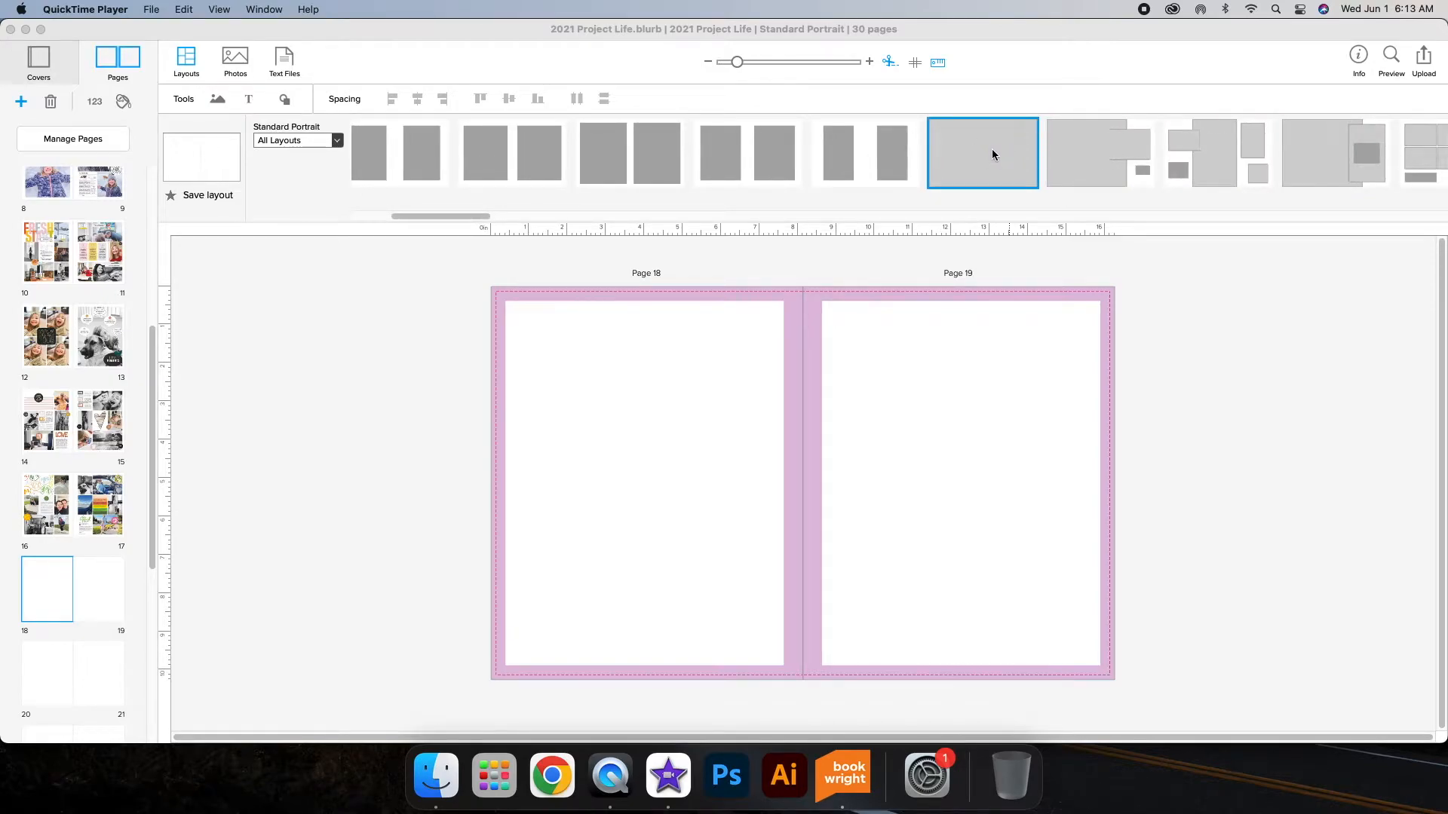
left_click(954, 142)
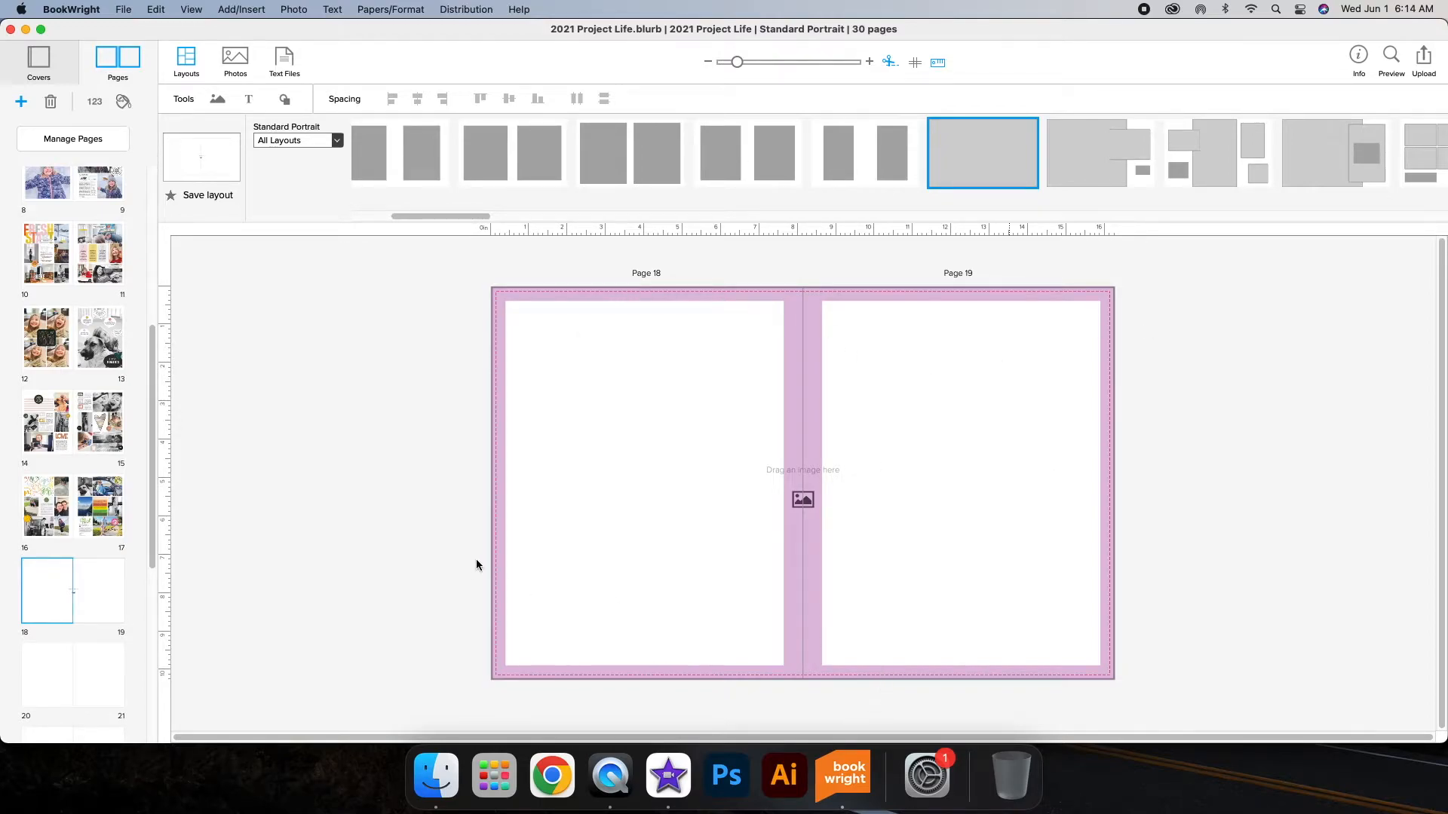
left_click(235, 59)
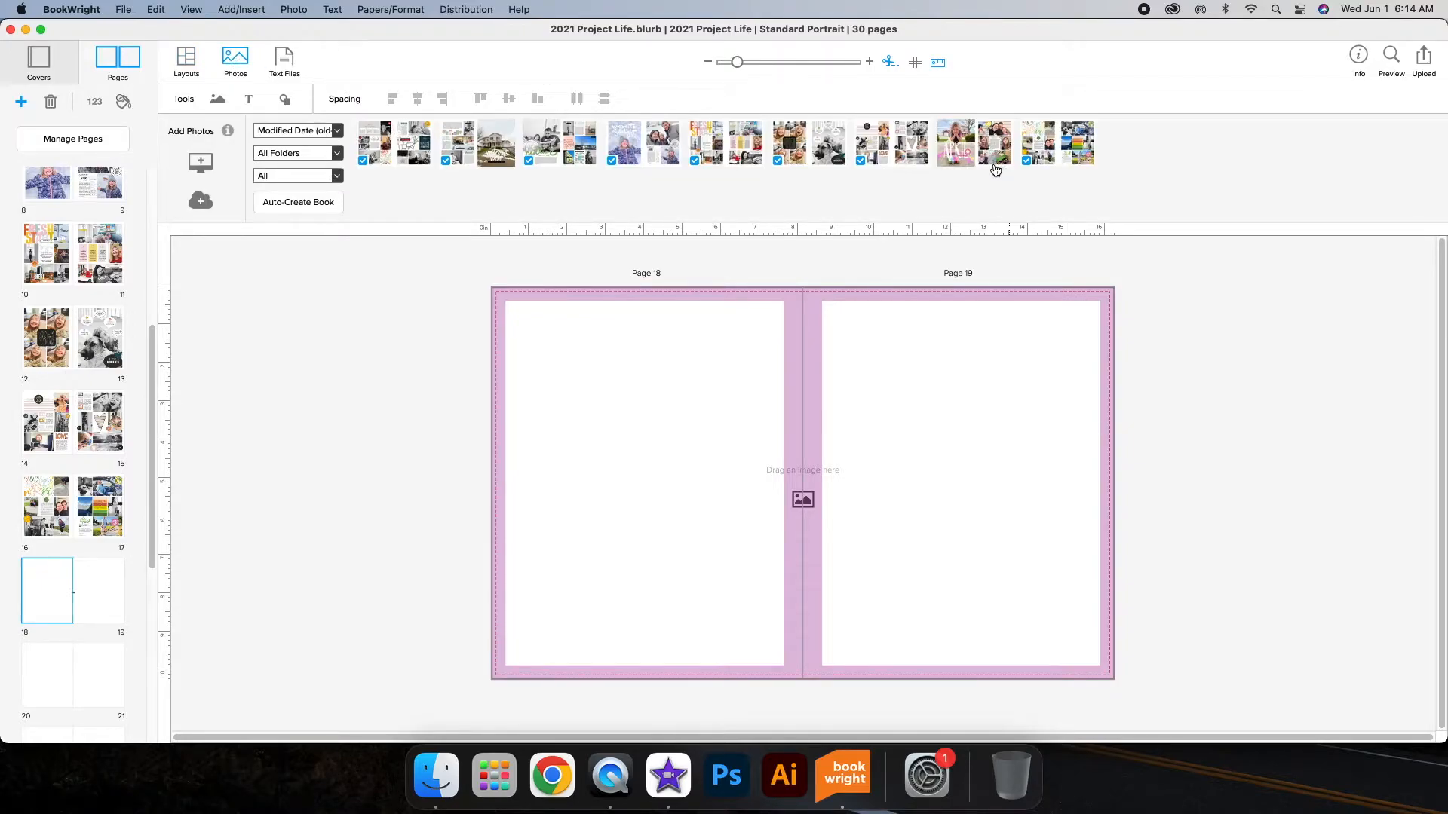
left_click(979, 147)
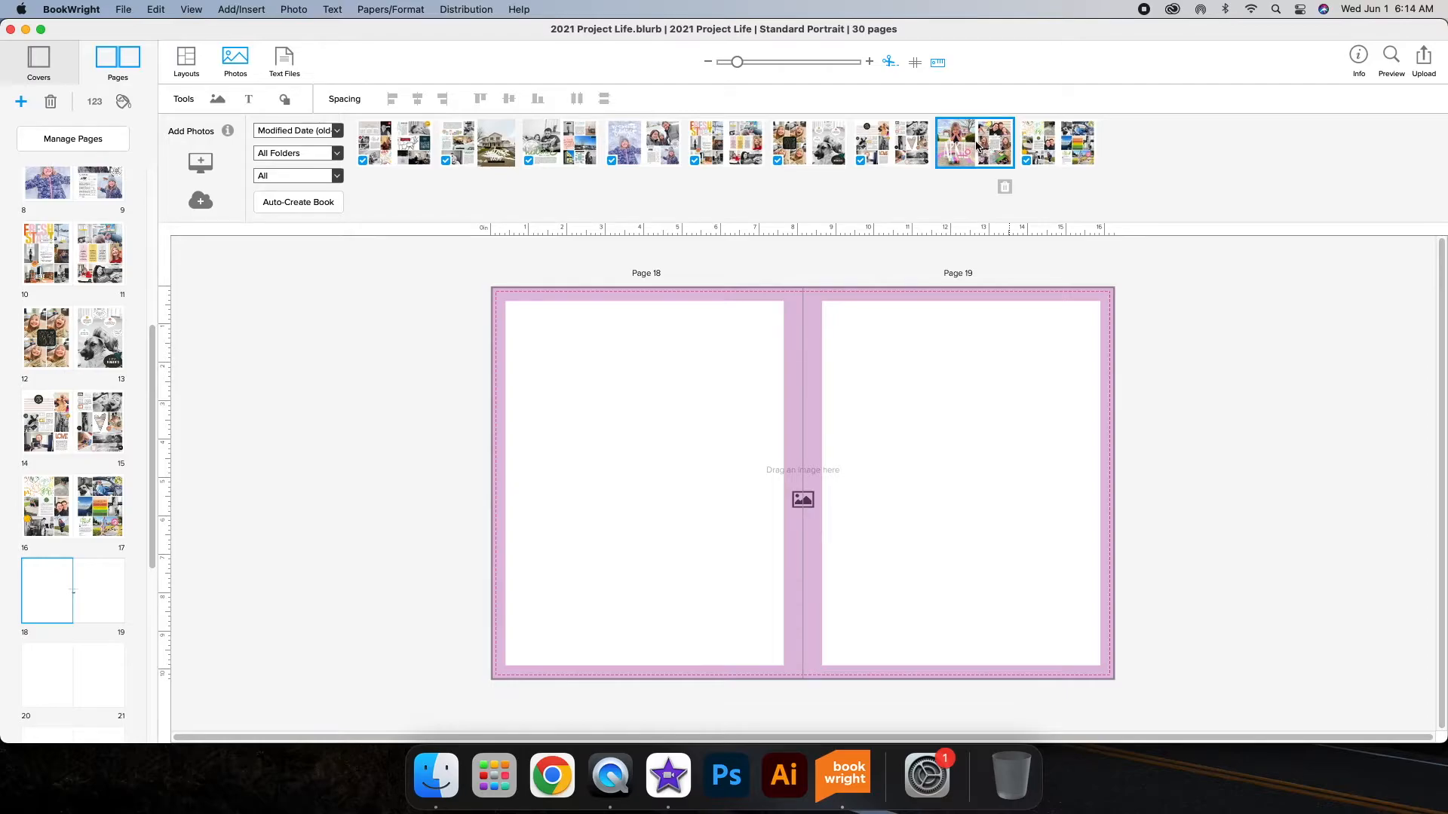
left_click_drag(984, 144, 729, 407)
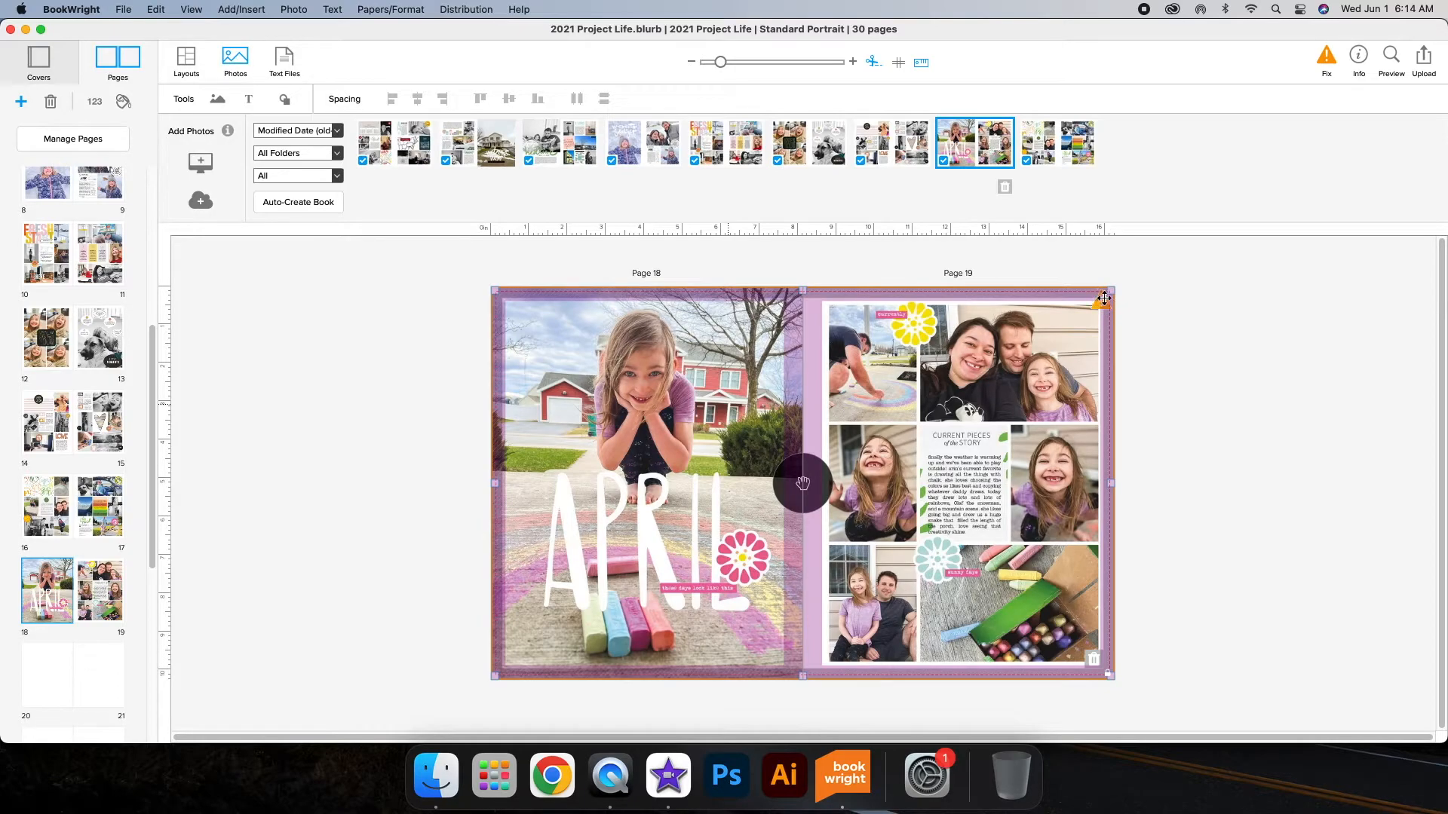
- Set the "Image spans across pages" warning for page 18 to Ignore All and submit it
left_click(1327, 58)
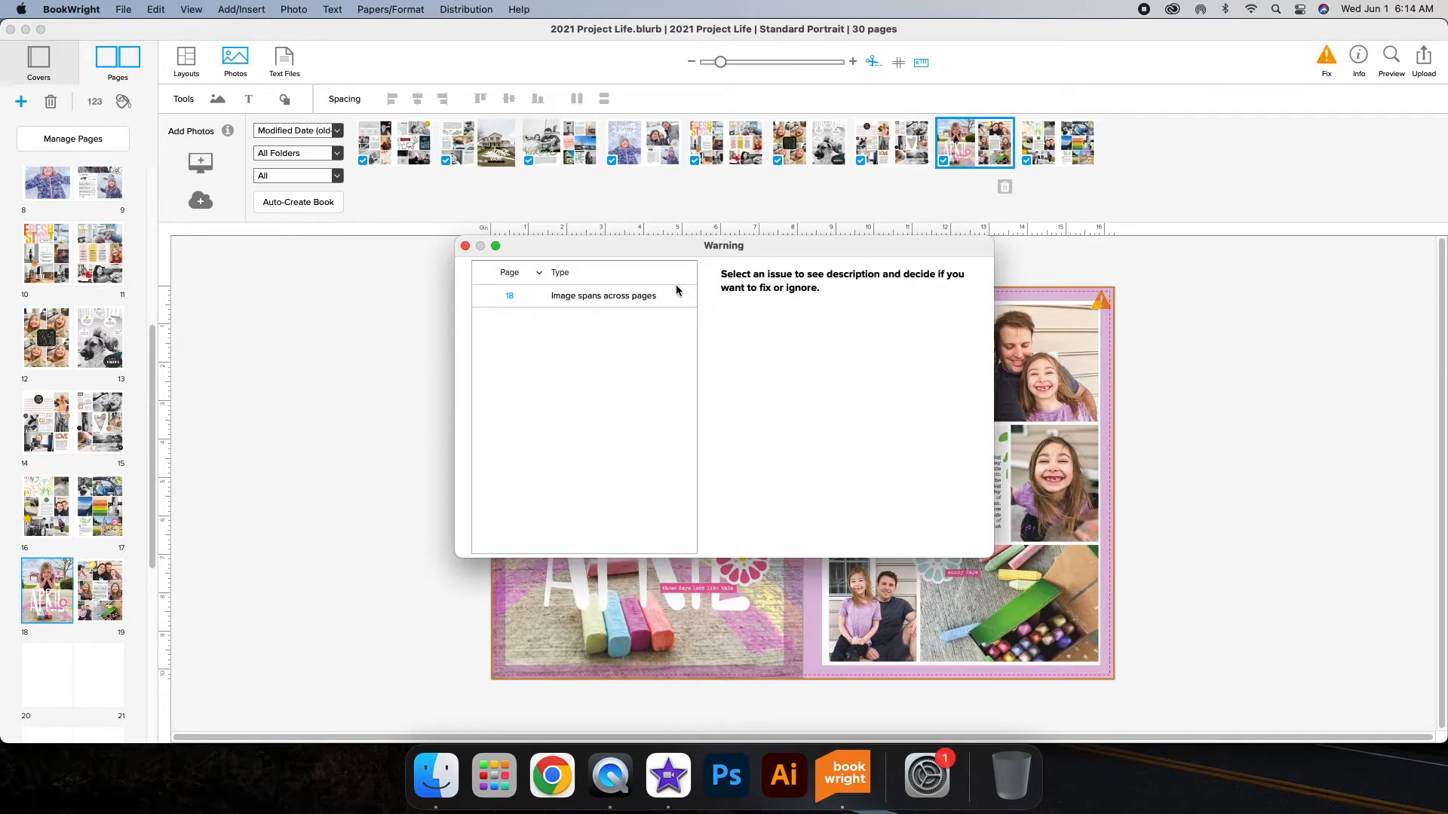
left_click(589, 295)
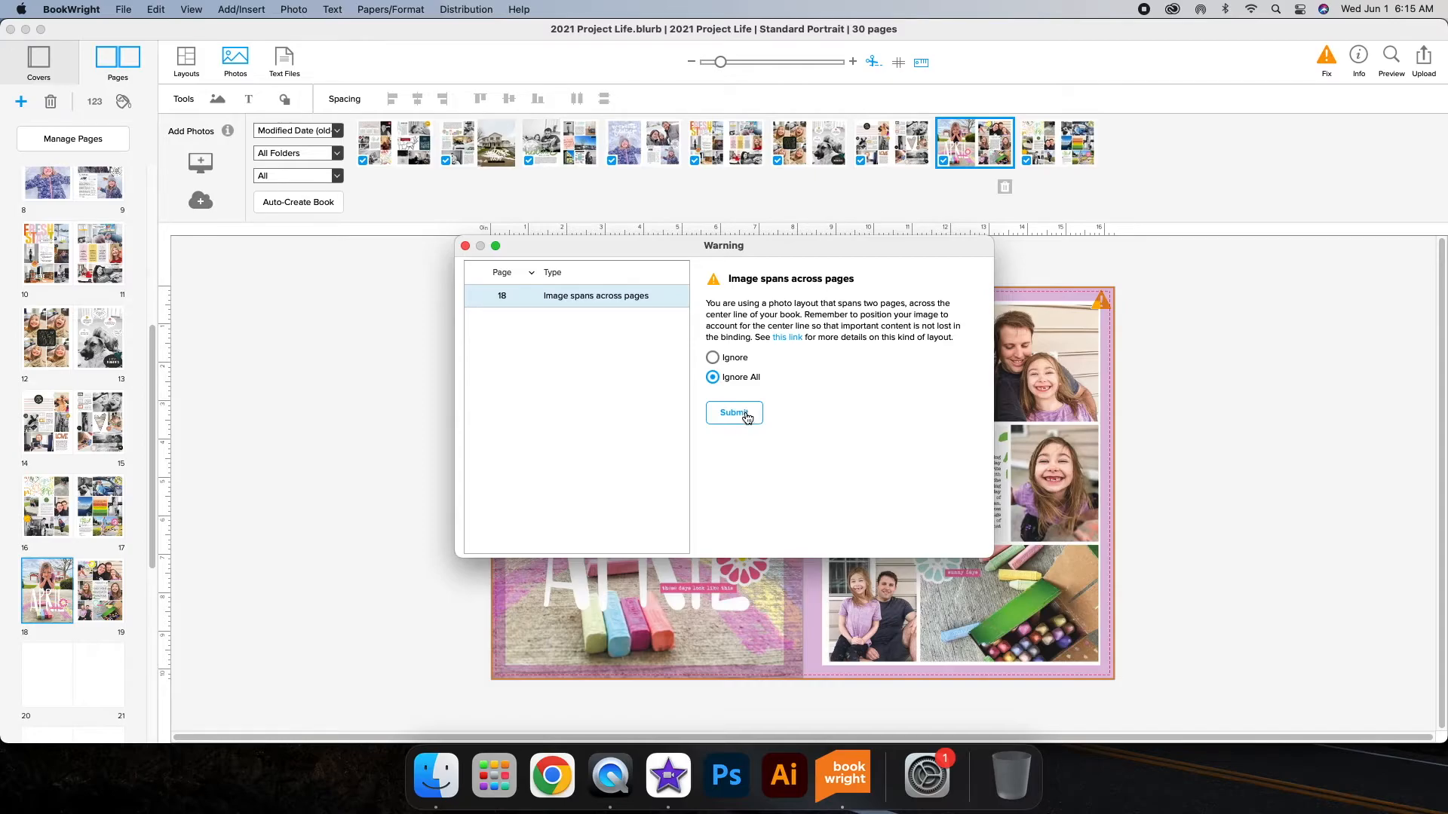
left_click(734, 413)
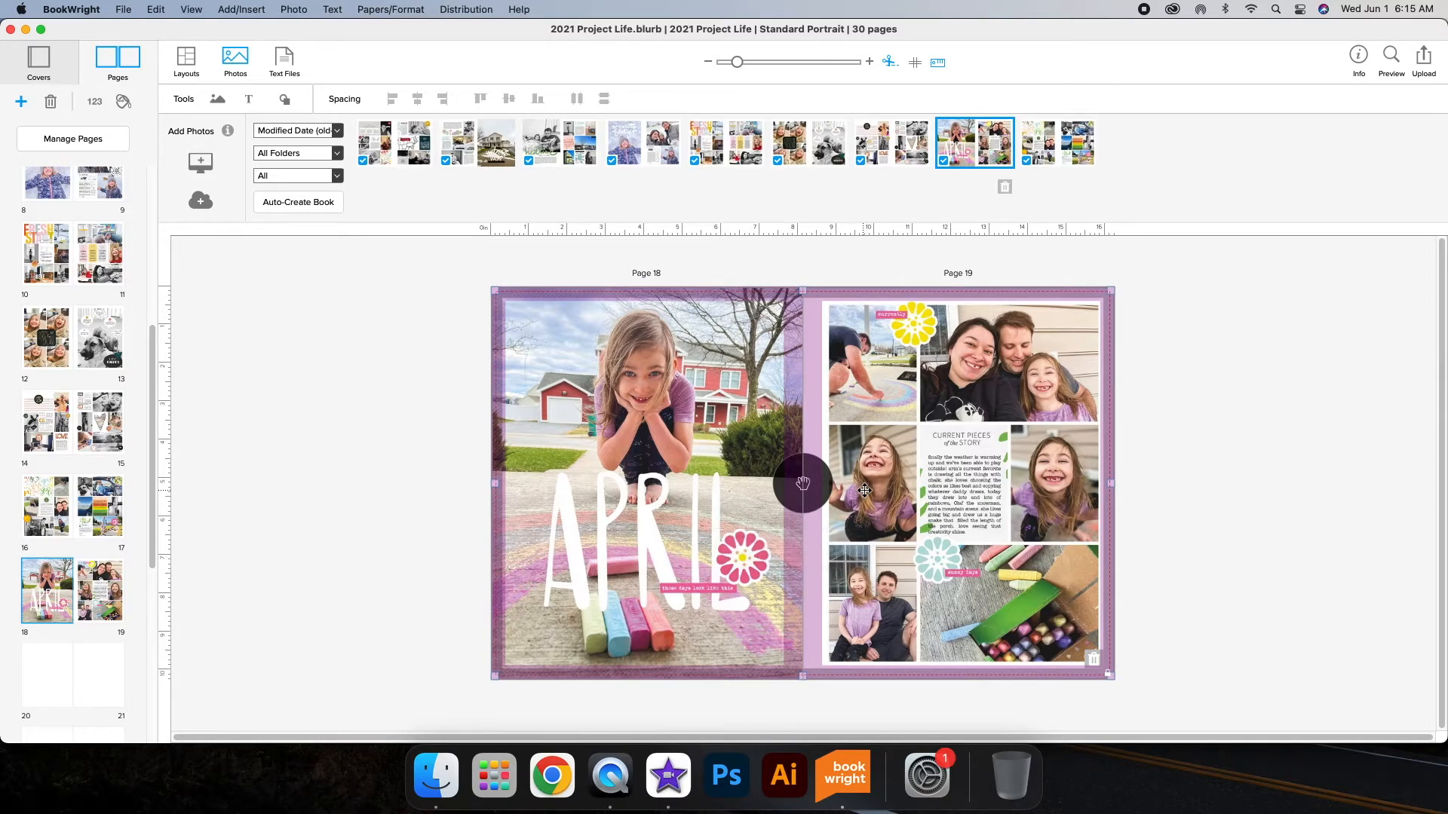
- Preview the book and examine each spread in order from page 2 through the April spread on page 18
left_click(1391, 59)
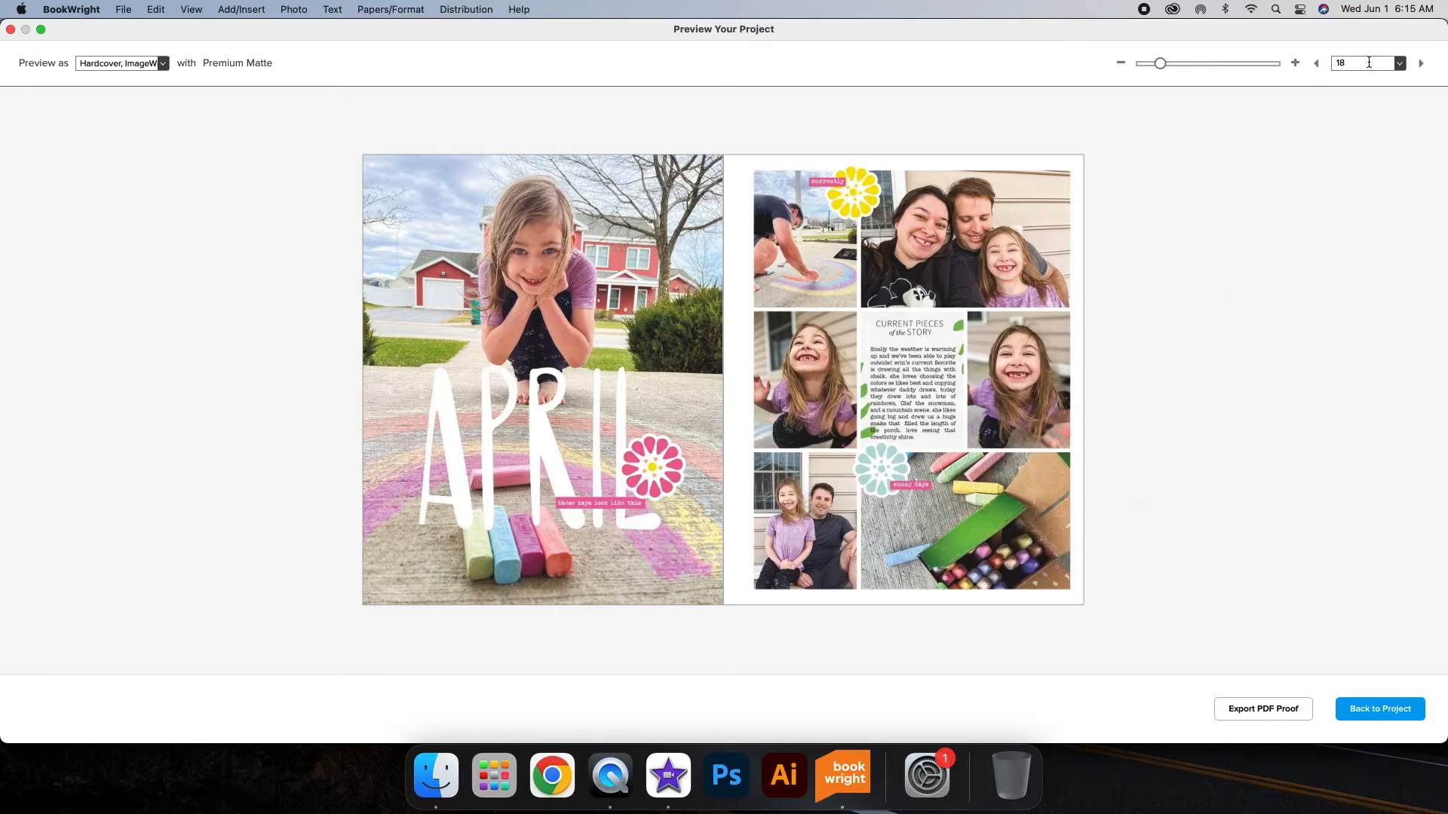
left_click(1399, 63)
scroll(1367, 82, "up", 5)
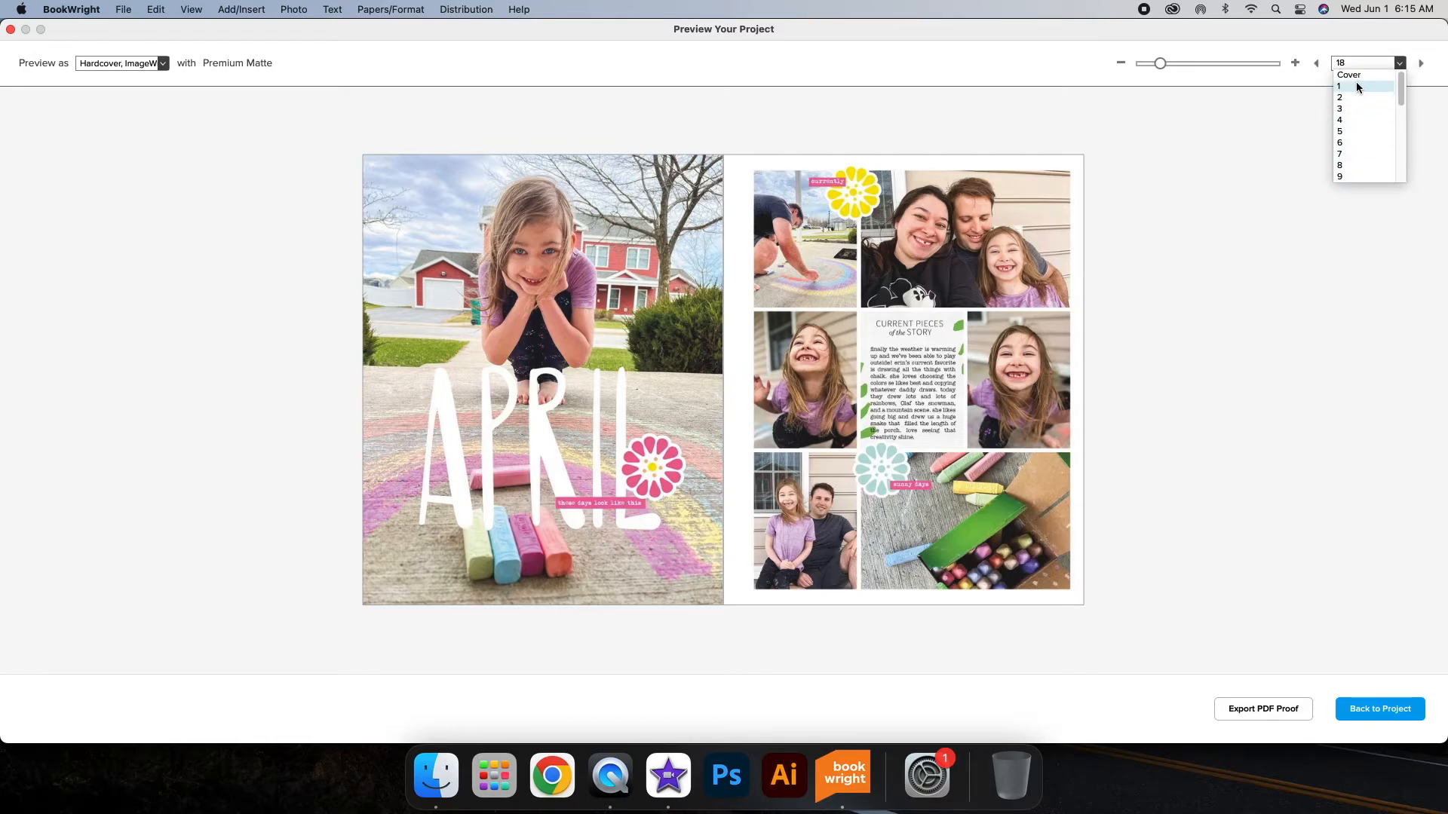
left_click(1353, 98)
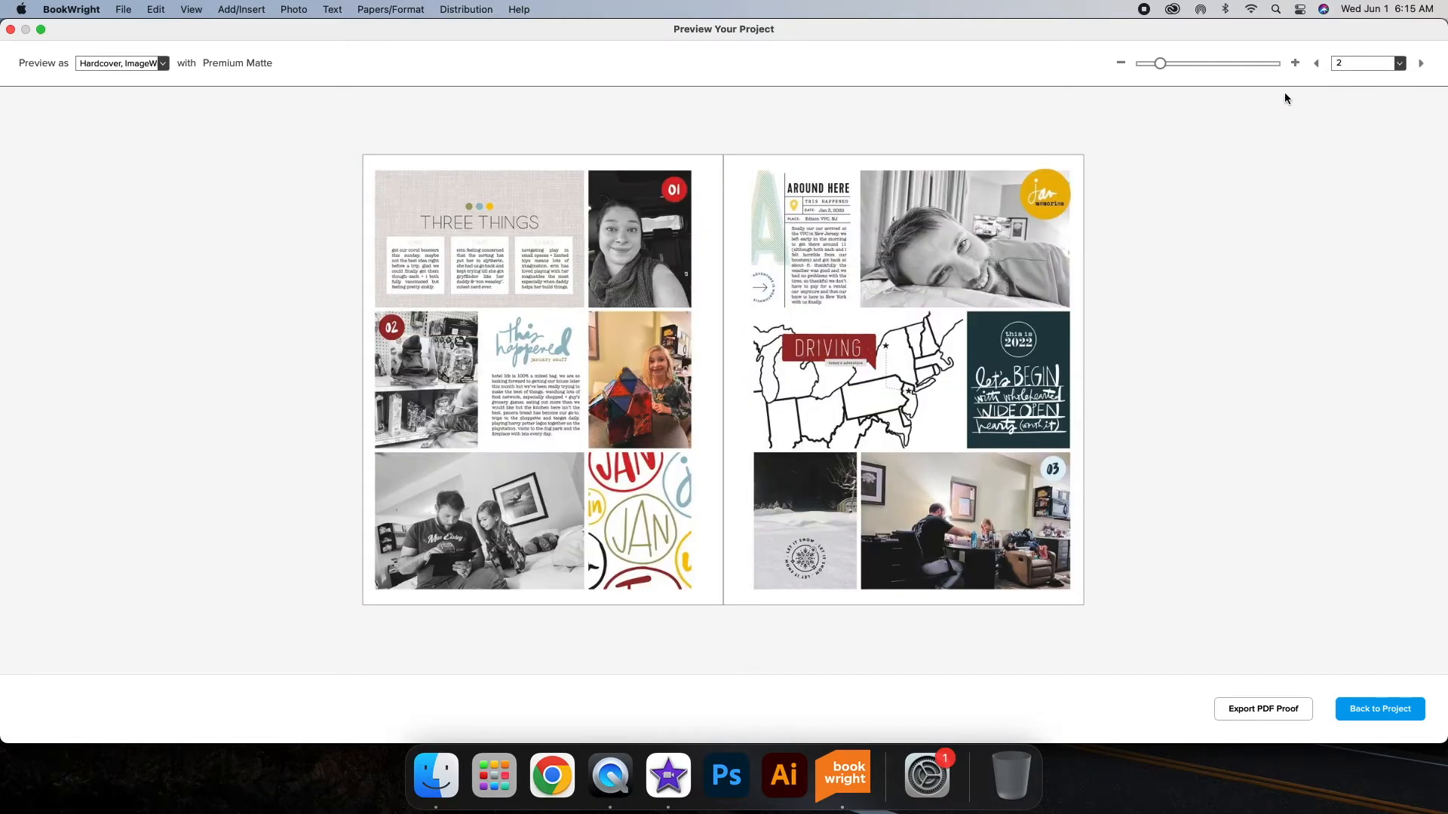
left_click(1420, 65)
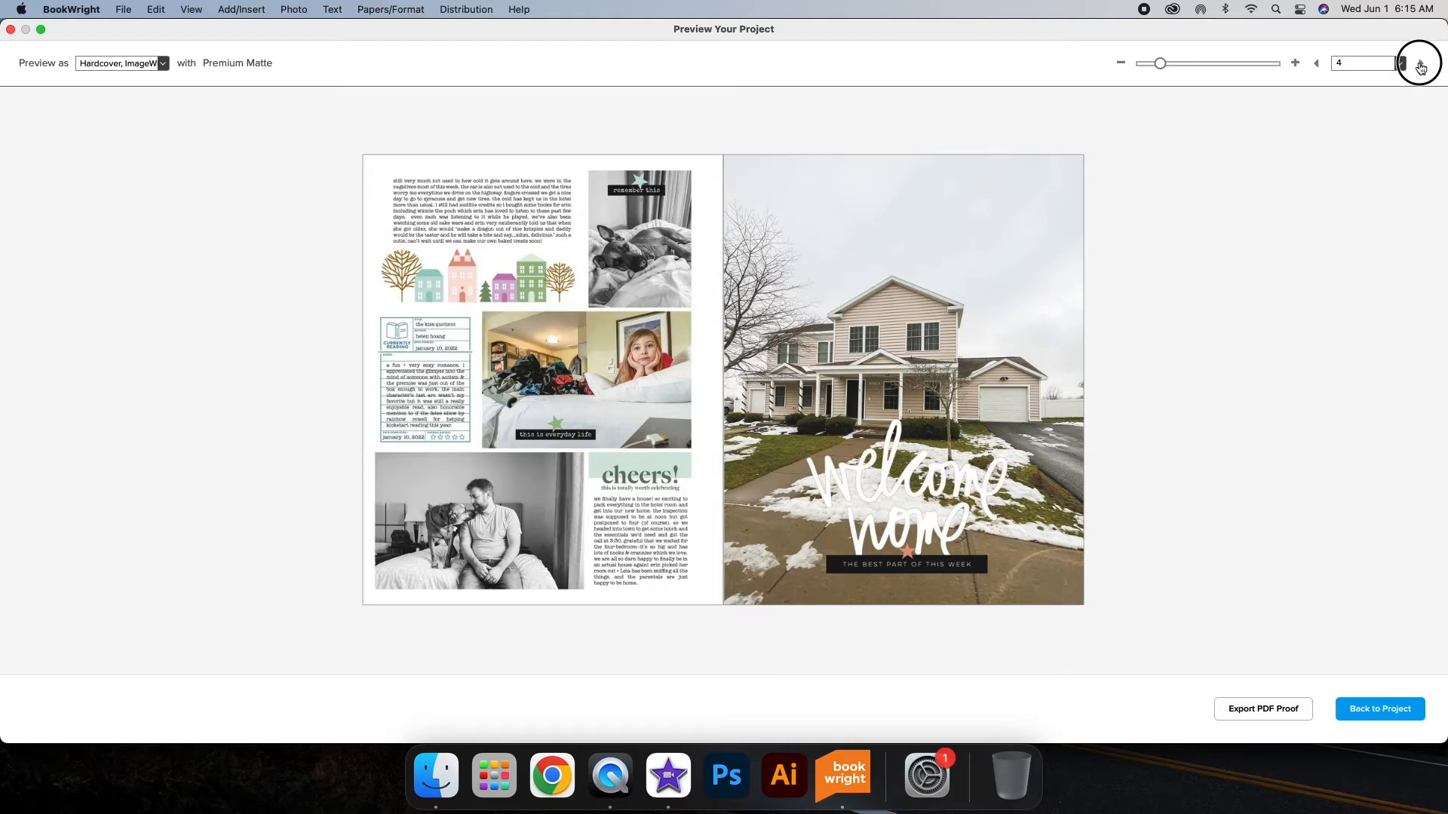
left_click(1420, 66)
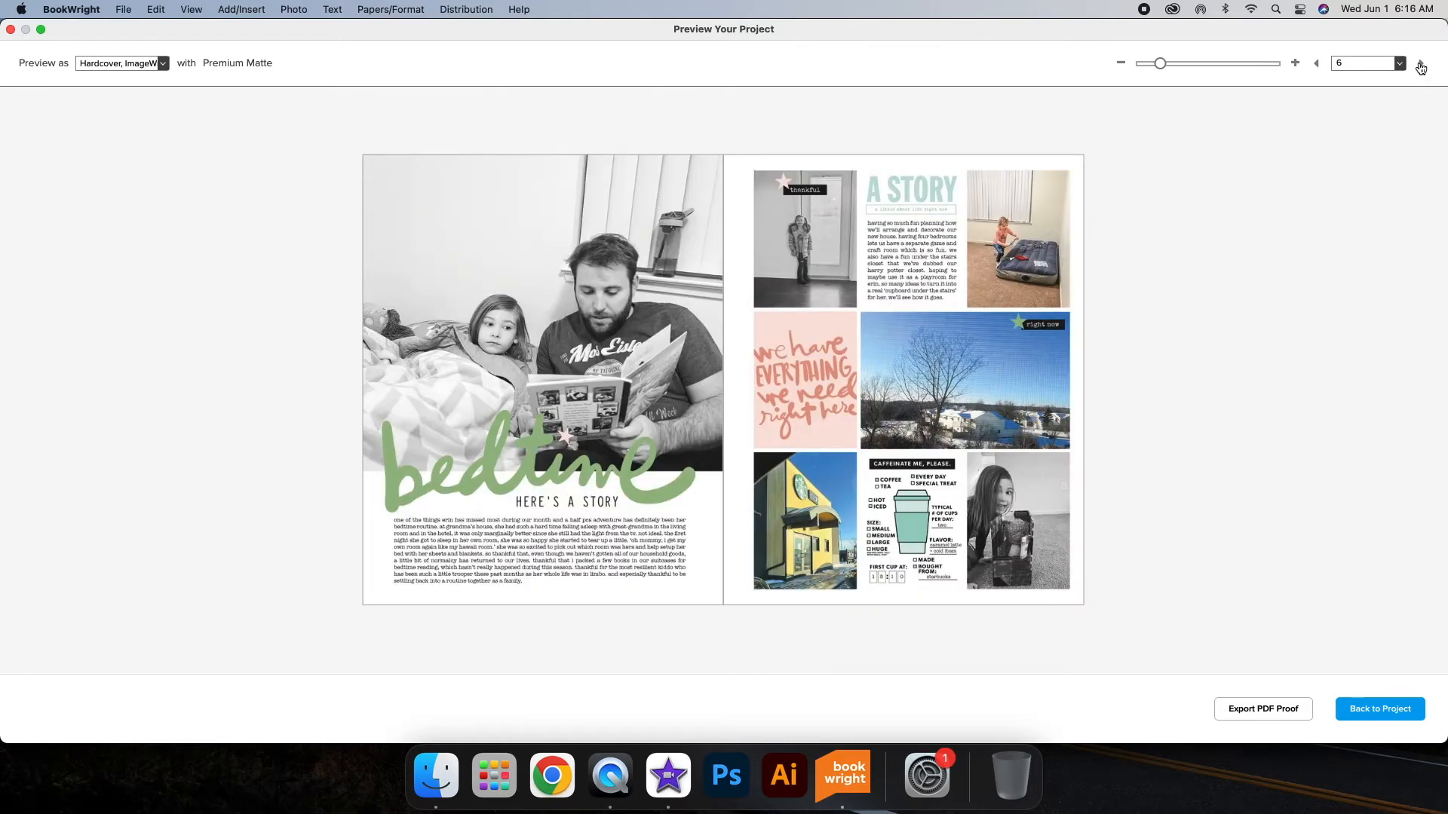
left_click(1421, 67)
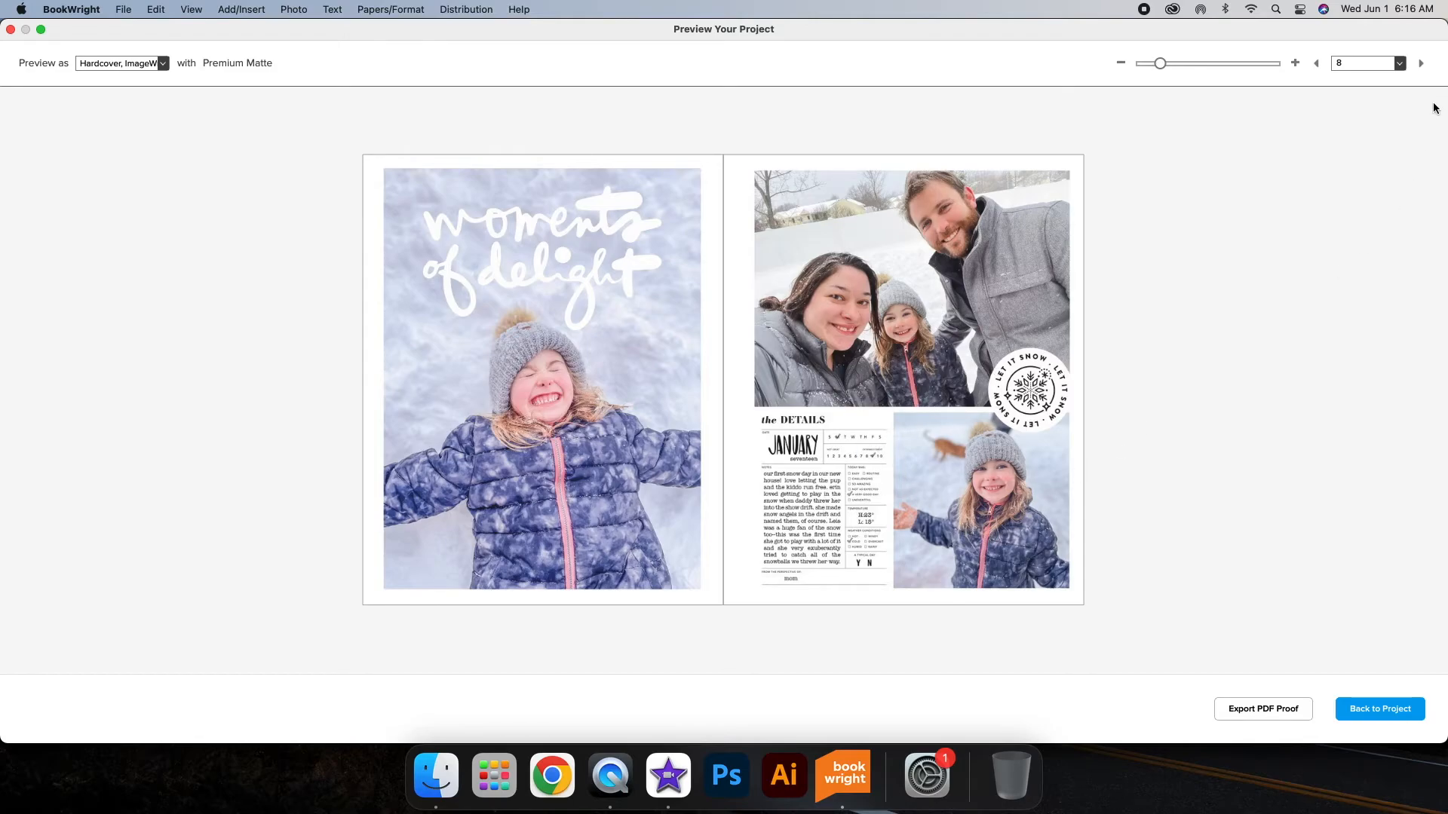
left_click(1421, 66)
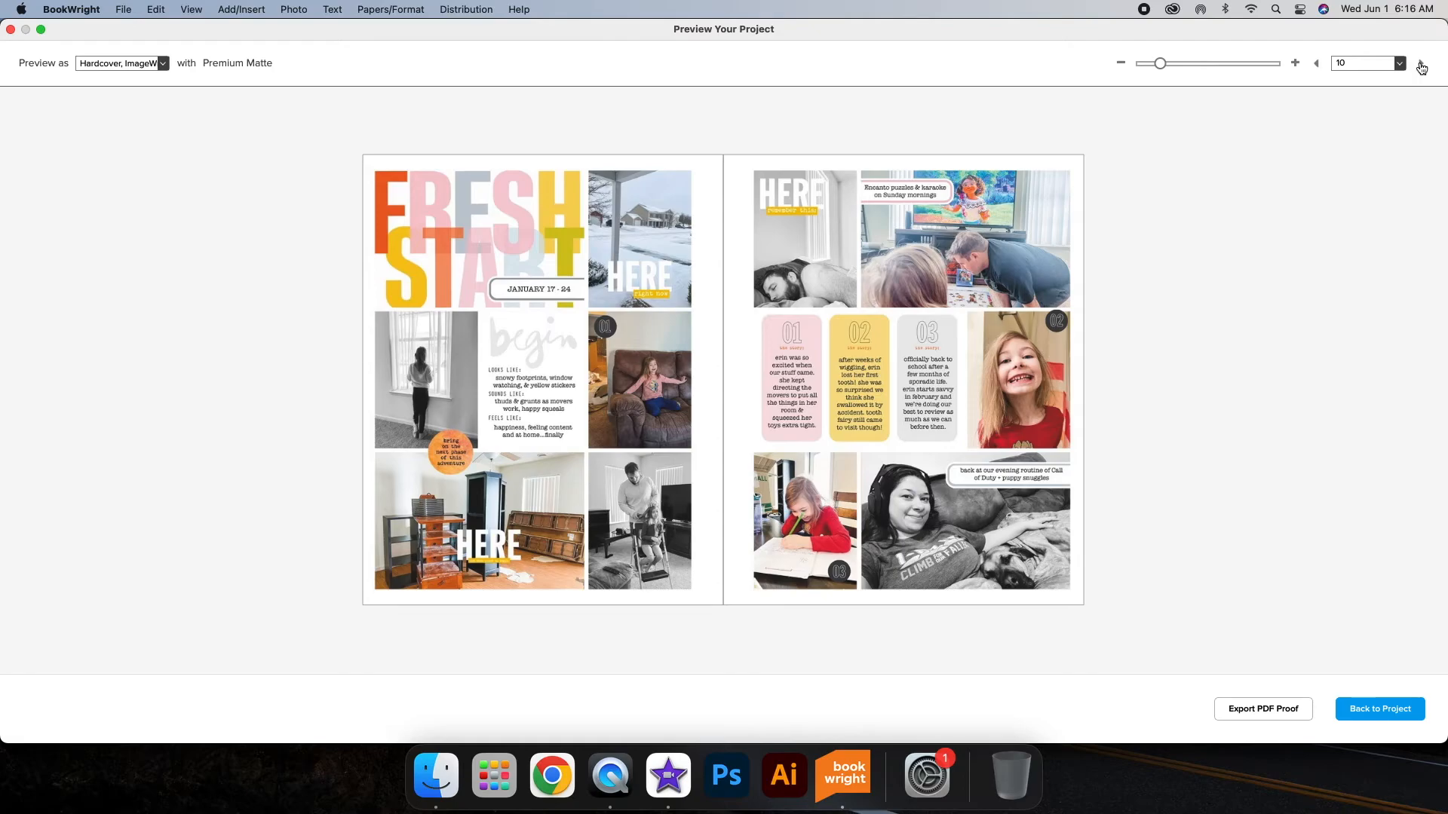
left_click(1421, 66)
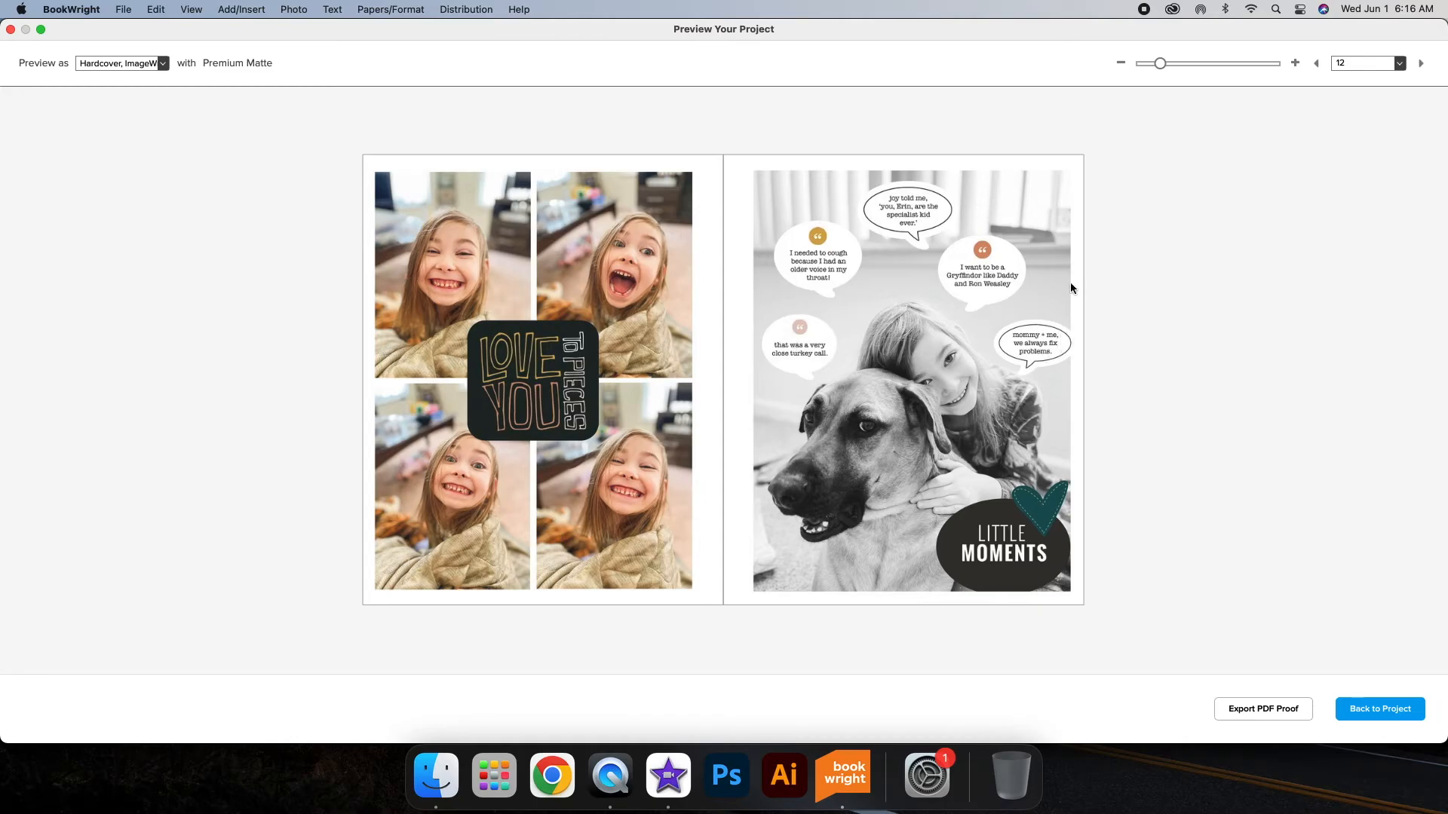
left_click(1421, 64)
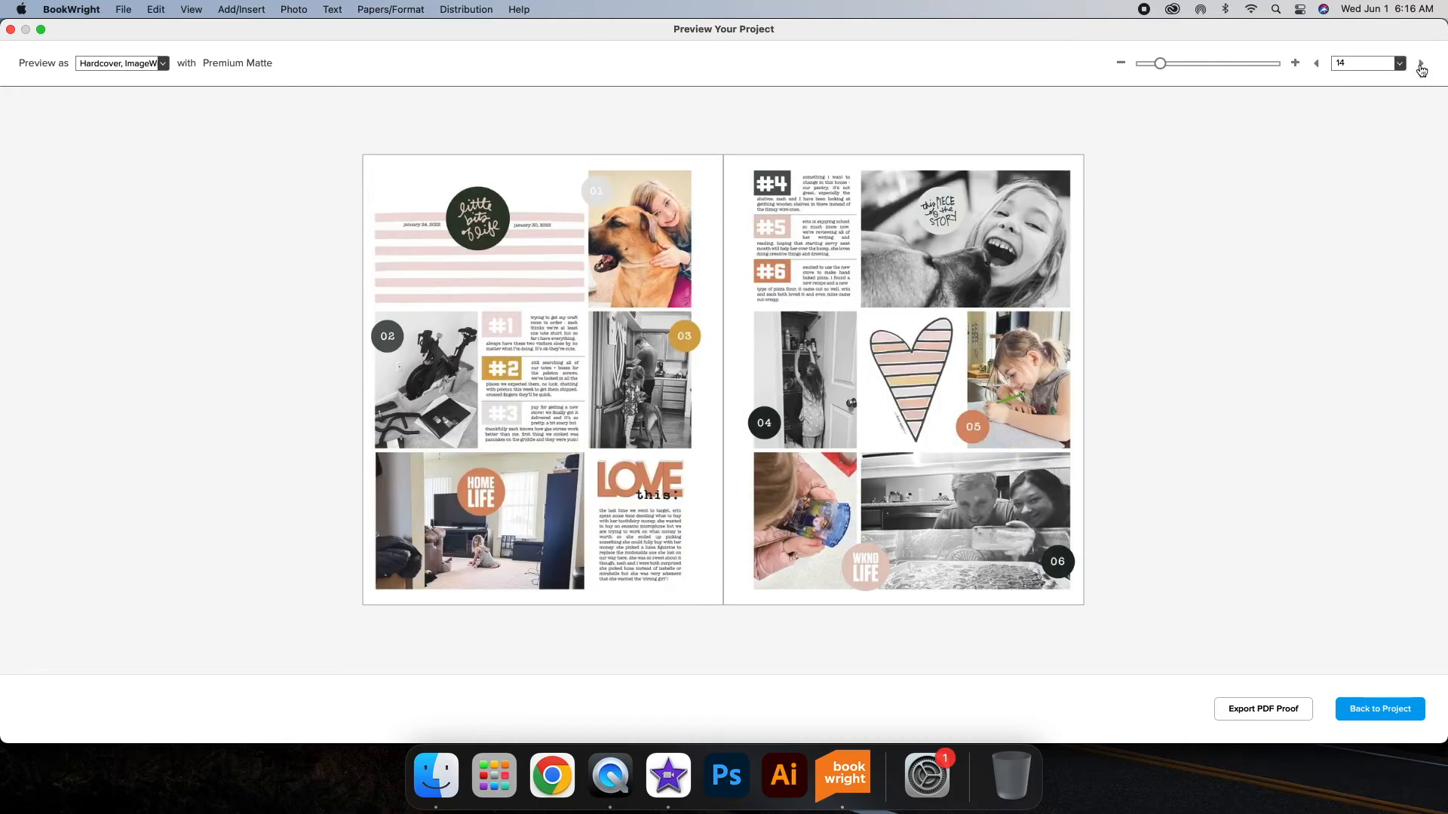
left_click(1421, 64)
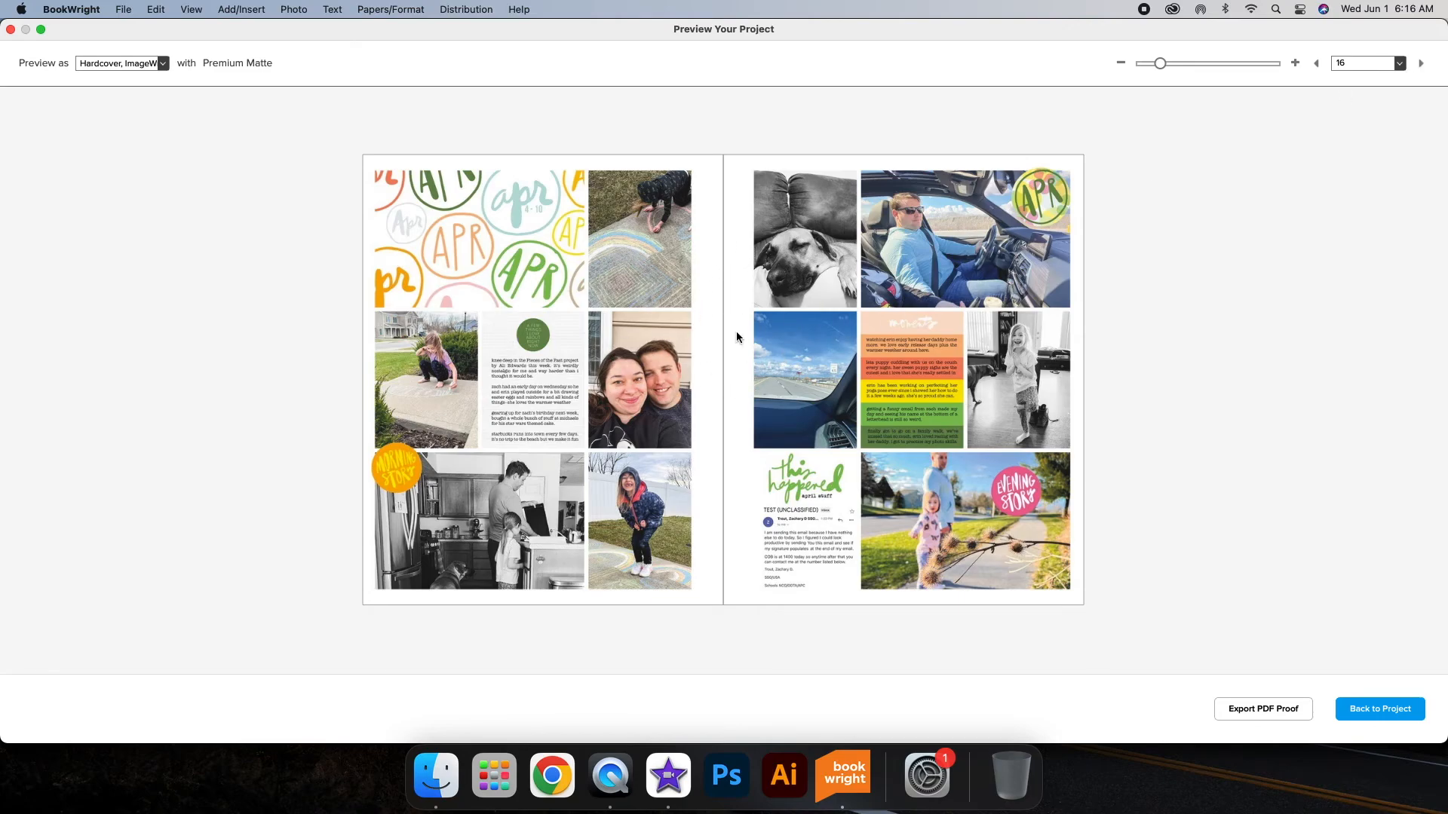
left_click(1420, 64)
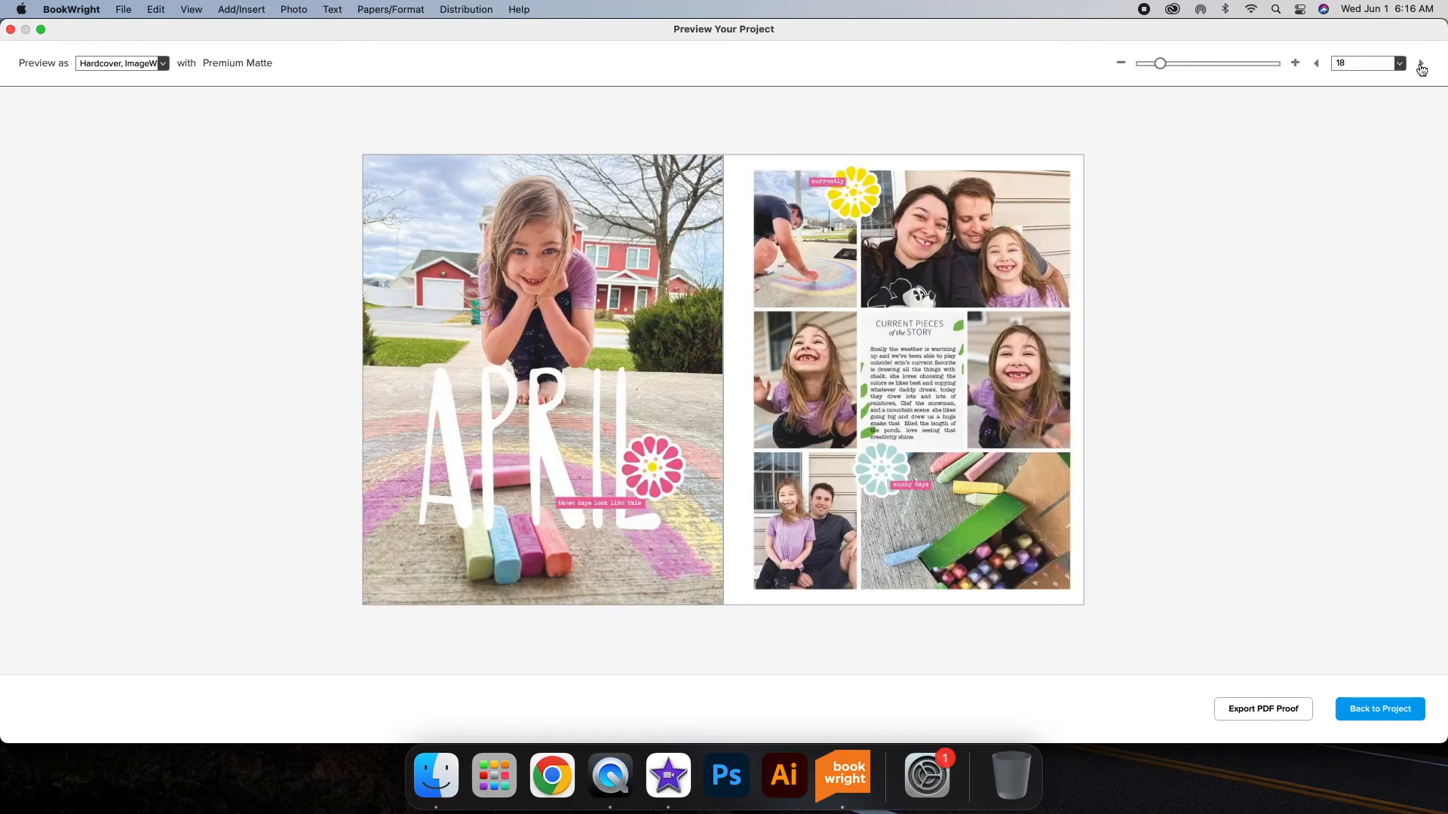